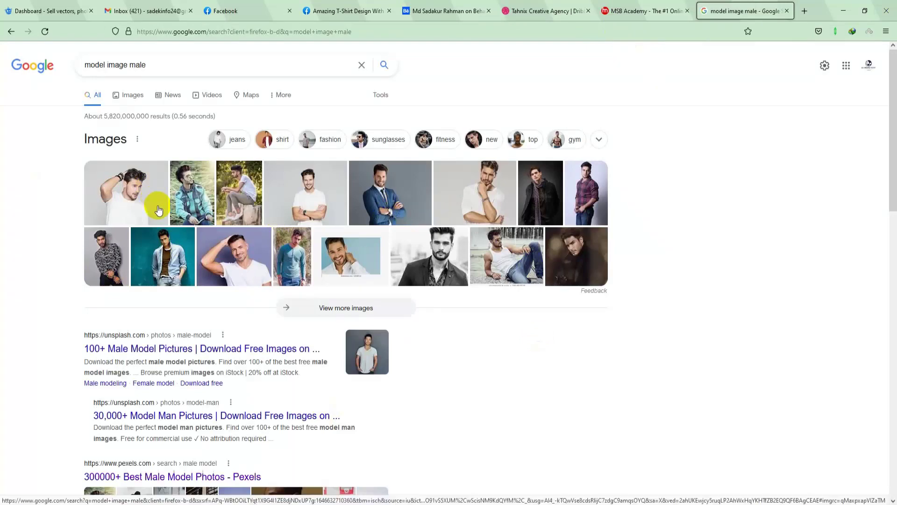
Show the image results for the male model search and preview the photo of the man in the olive sweater.
click(136, 98)
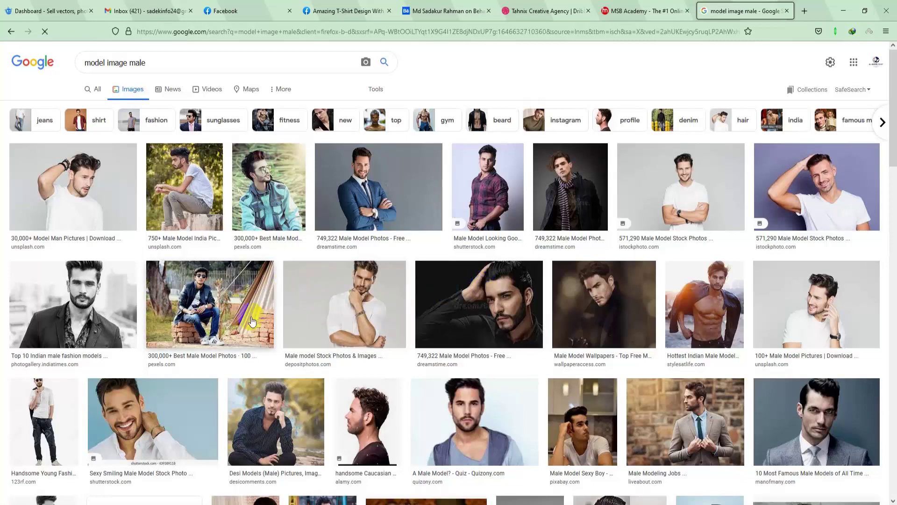
scroll(386, 331, down, 2)
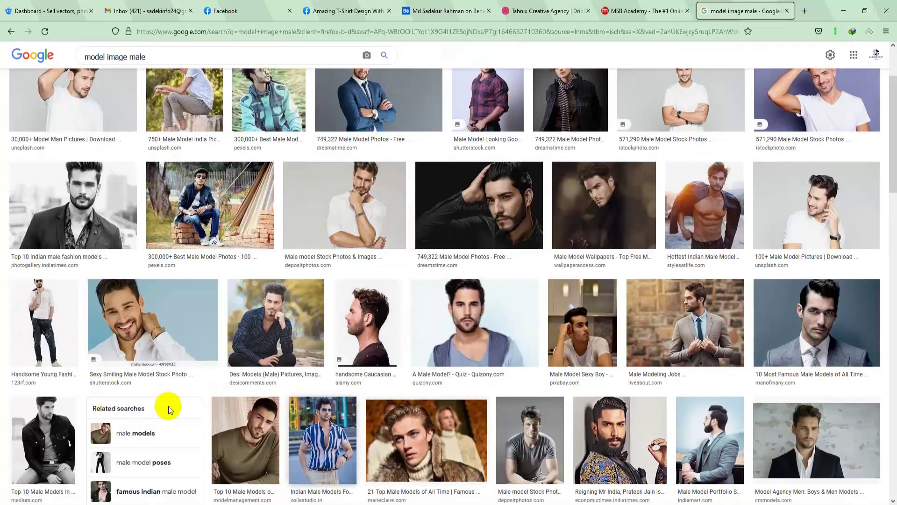
scroll(374, 346, down, 1)
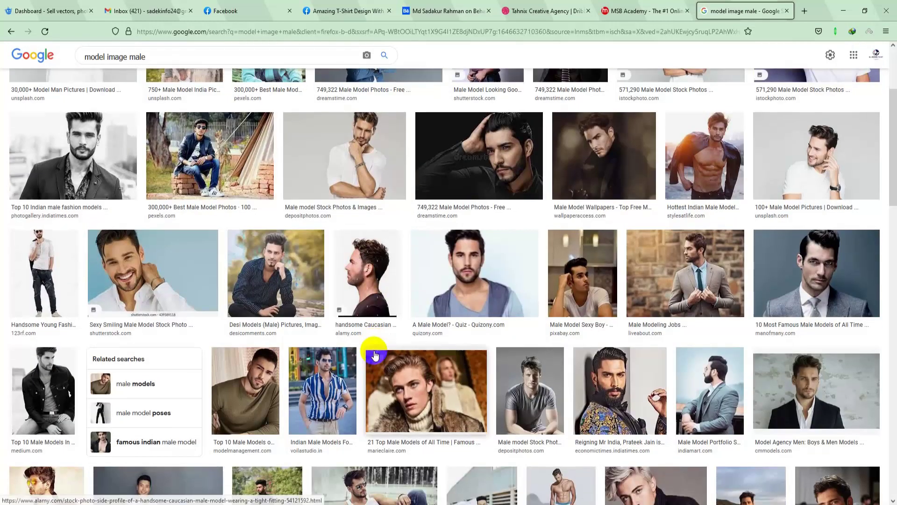
click(237, 391)
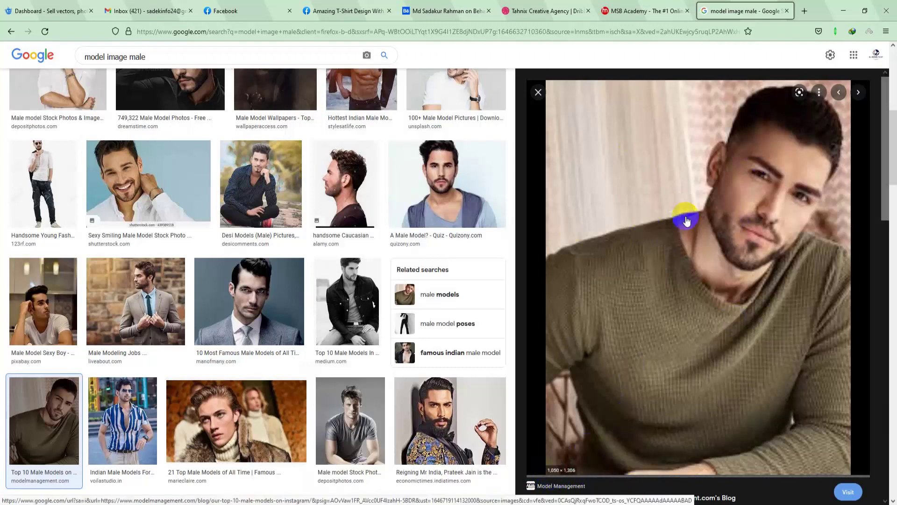
Open the previewed olive-sweater photo at full size in a new browser tab and copy the image.
right_click(655, 223)
click(706, 337)
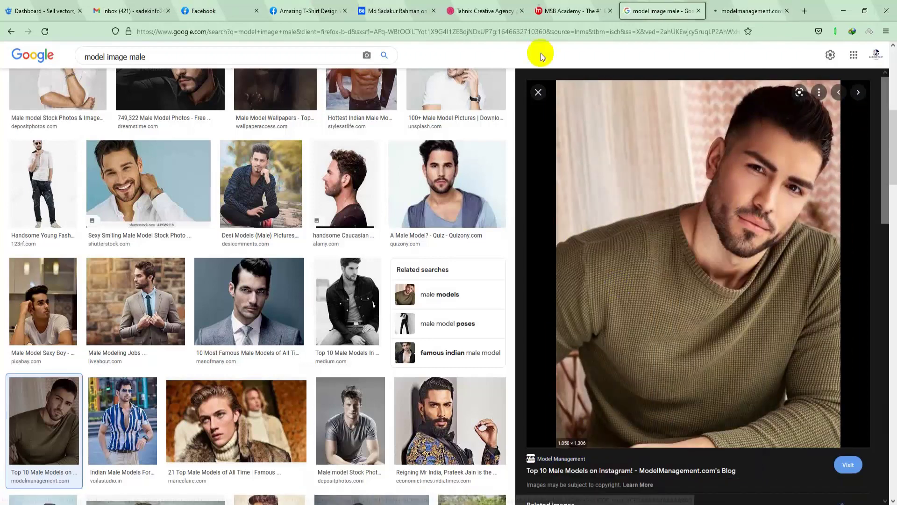
click(748, 11)
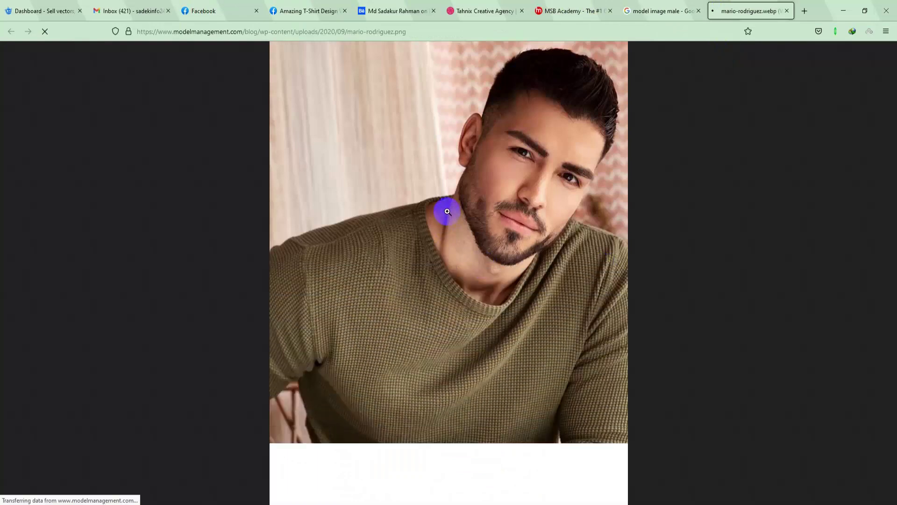
right_click(393, 186)
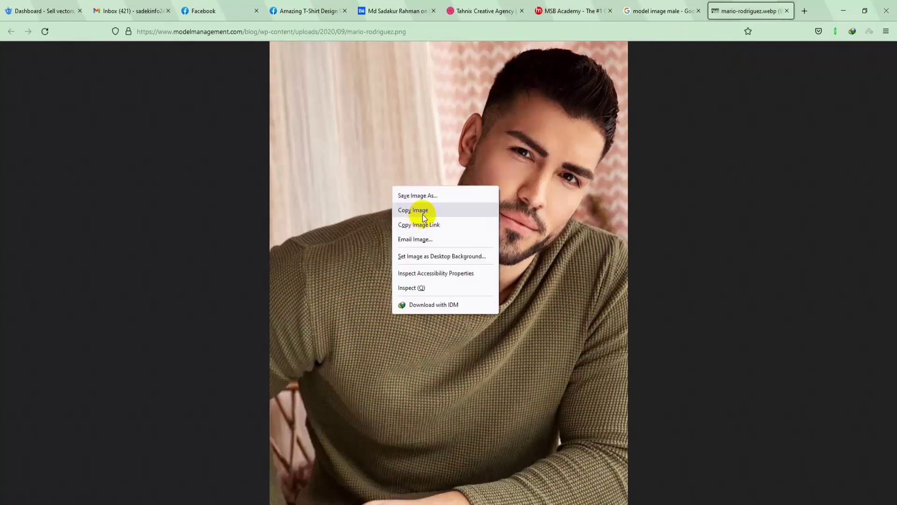
click(414, 210)
Switch to Photoshop and create a new 1200 x 800 pixel document at 72 ppi in RGB Color with a white background.
click(308, 502)
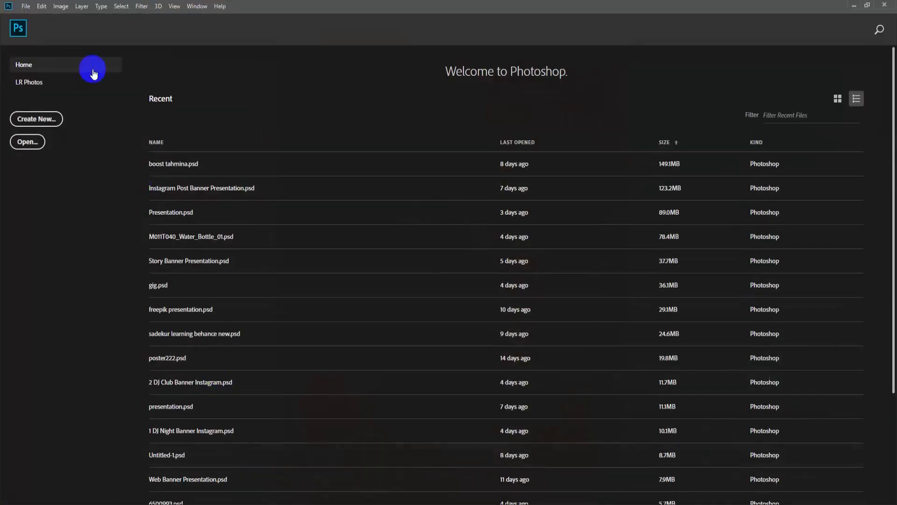
click(25, 7)
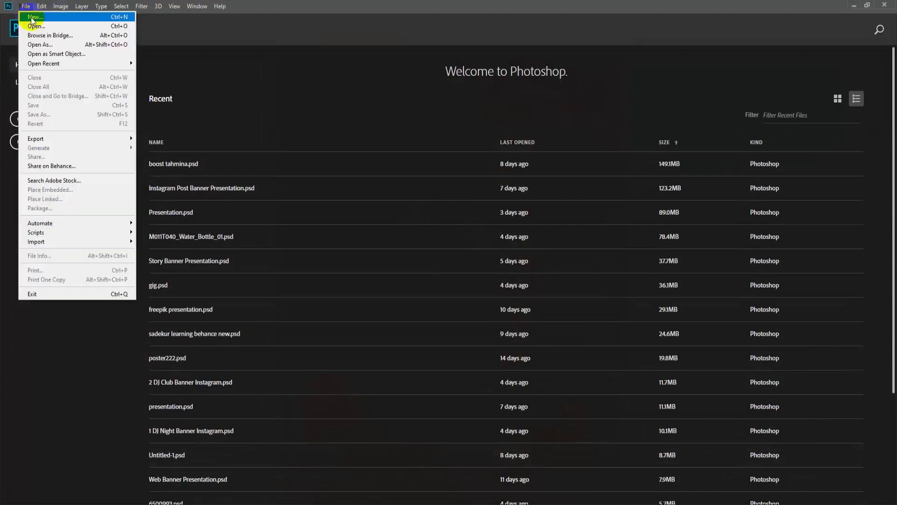
click(33, 19)
click(224, 236)
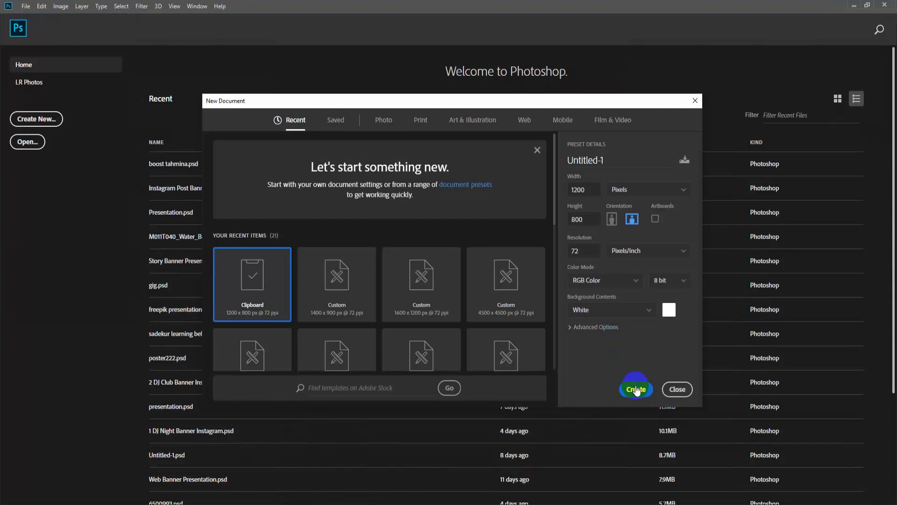
click(636, 389)
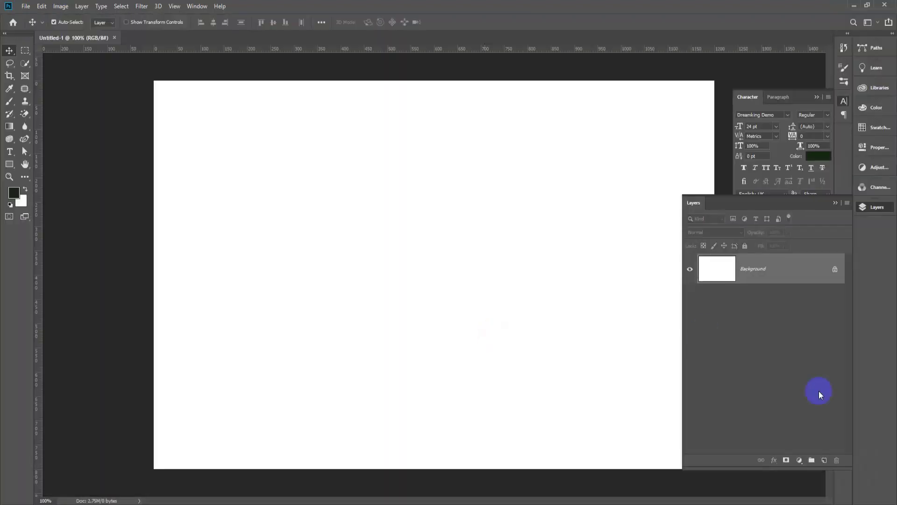
key(ctrl+v)
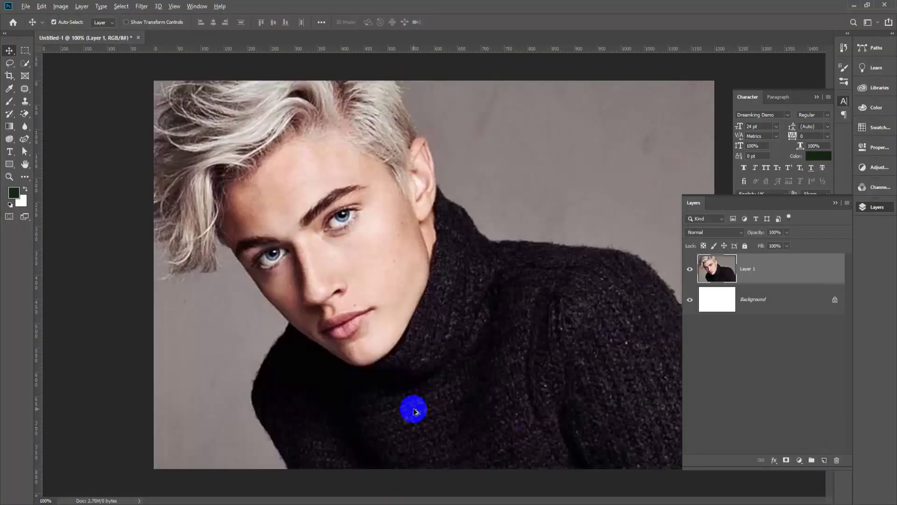
scroll(413, 411, down, 2)
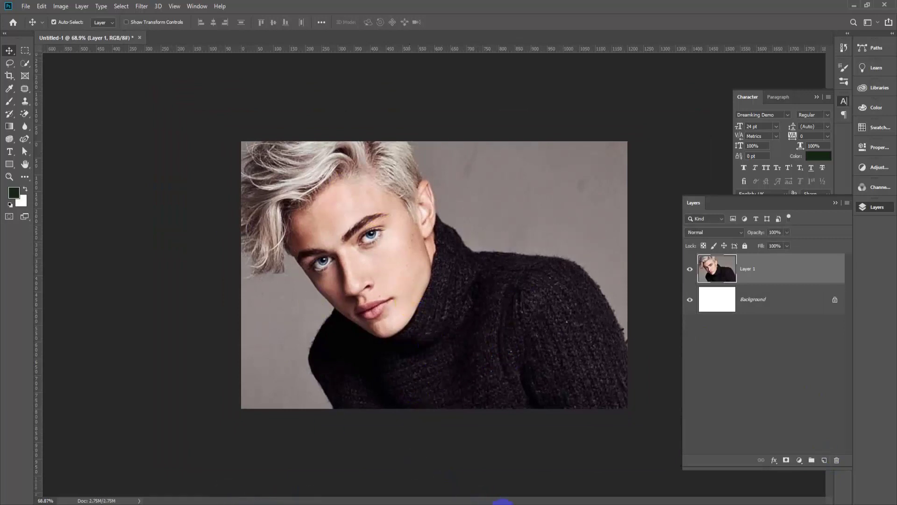
key(Delete)
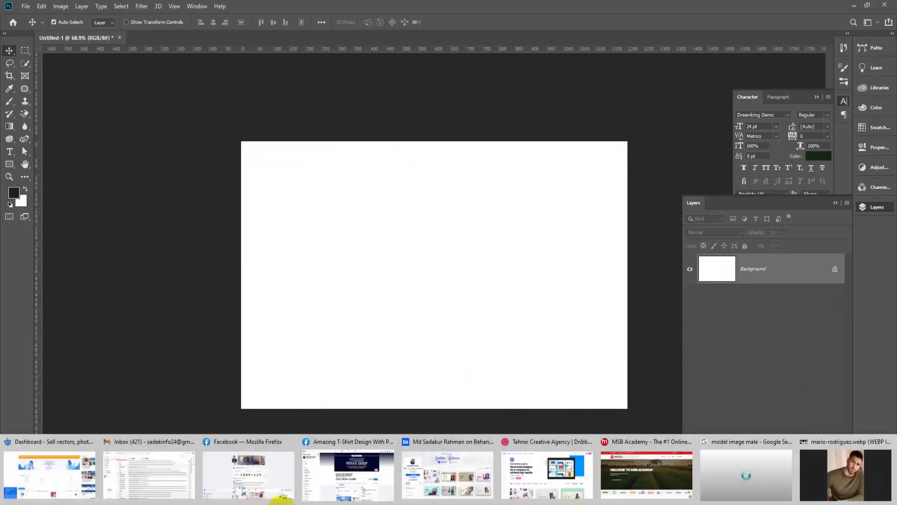
Copy the olive-sweater photo from the browser again and paste it into a new layer of the Photoshop document.
click(846, 468)
right_click(401, 209)
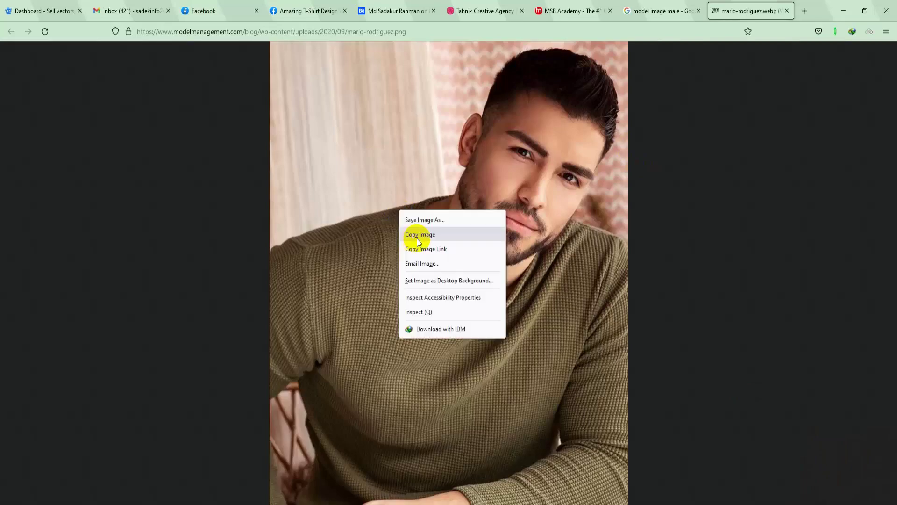
click(423, 240)
key(alt+Tab)
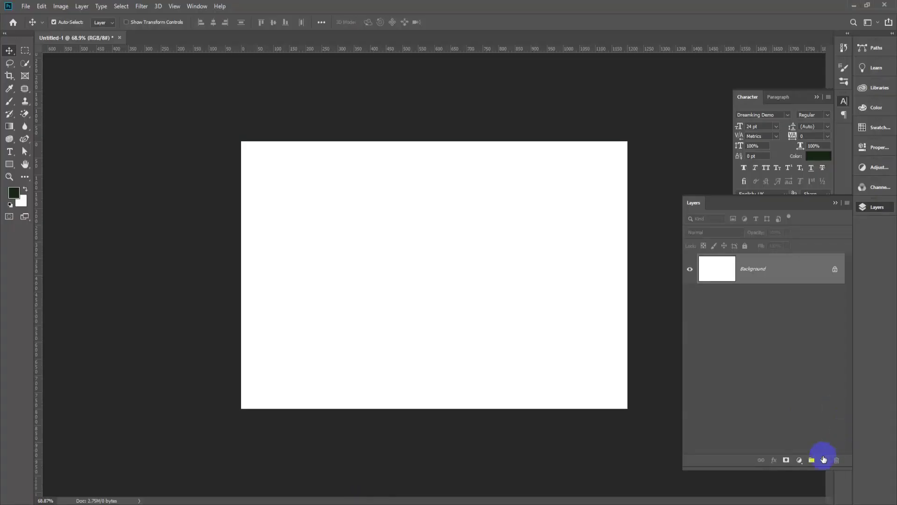
click(824, 459)
key(ctrl+v)
Scale the pasted photo layer to about 61% and move it fully onto the canvas near the middle.
key(ctrl+minus)
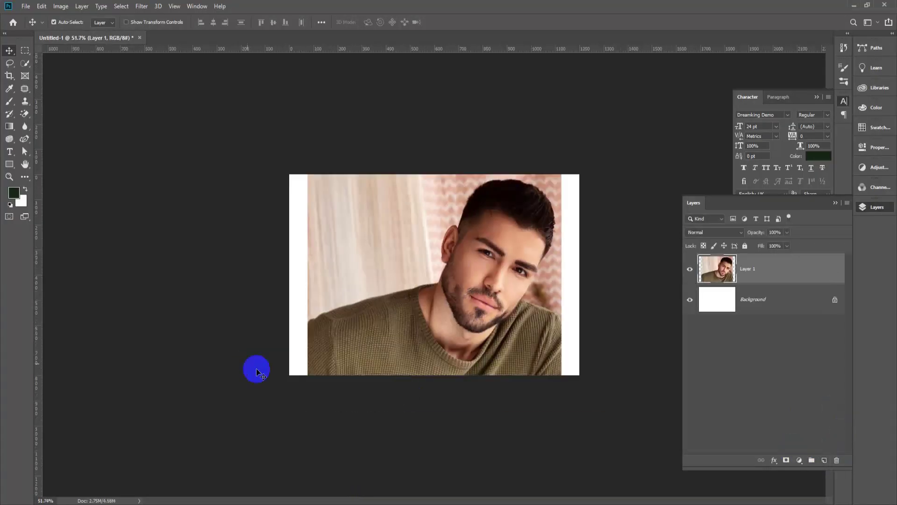
mouse_move(480, 310)
mouse_down()
mouse_move(473, 290)
mouse_move(477, 296)
mouse_up()
key(ctrl+t)
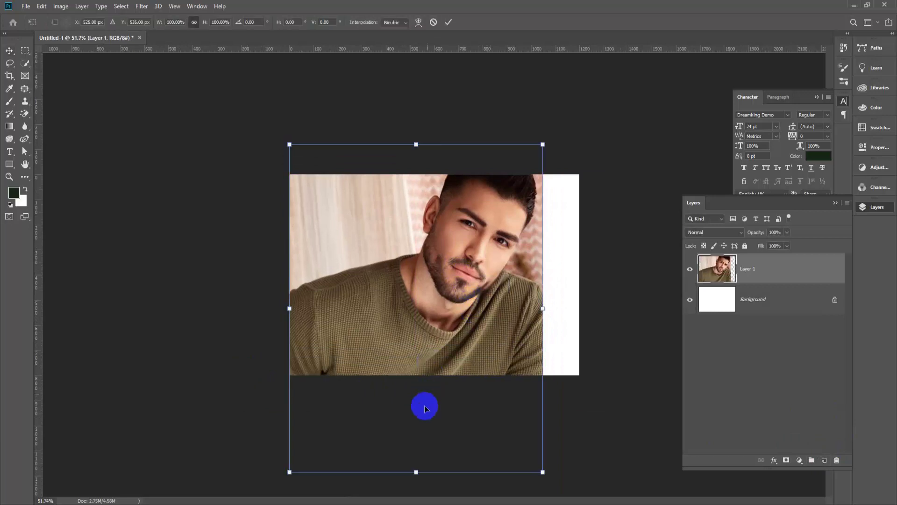
drag(415, 451, 415, 344)
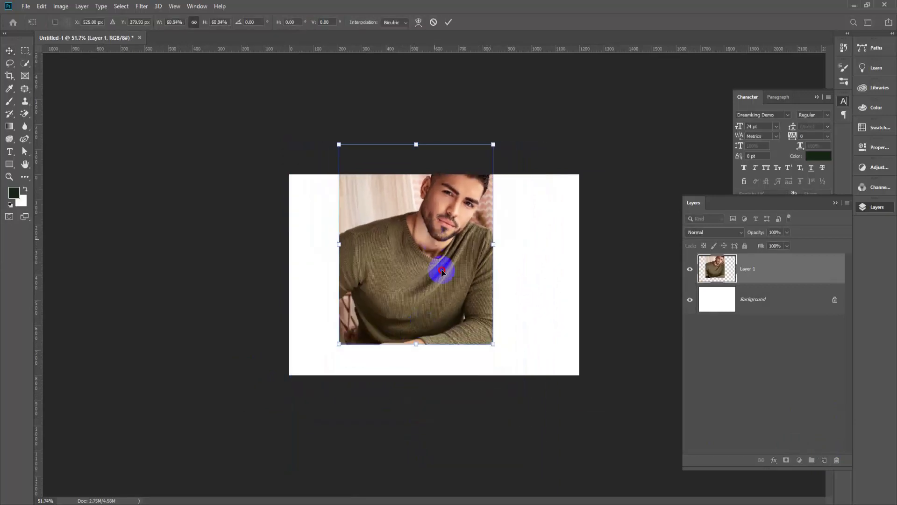
drag(434, 243, 480, 255)
key(Return)
key(ctrl+0)
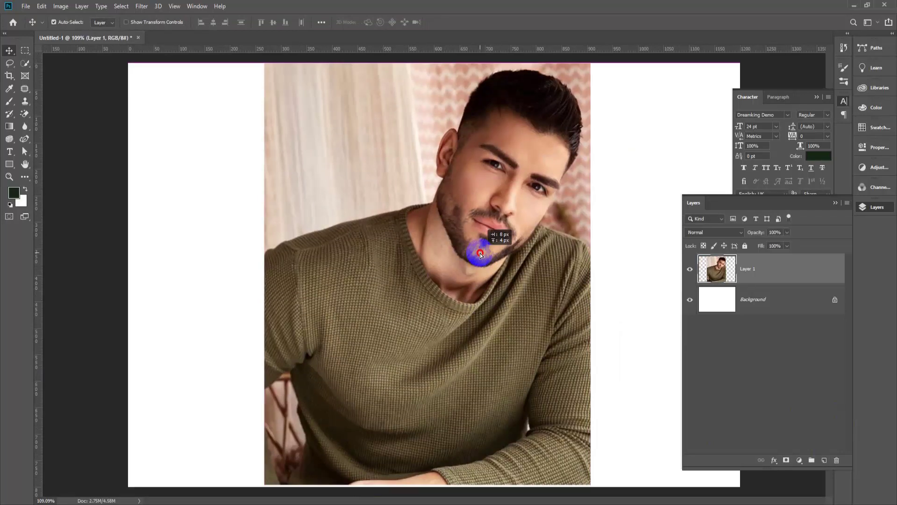
Fine-tune the photo layer's size to fit the canvas height and center it horizontally on the canvas.
key(ctrl+t)
drag(432, 485, 431, 483)
key(Return)
scroll(430, 284, down, 3)
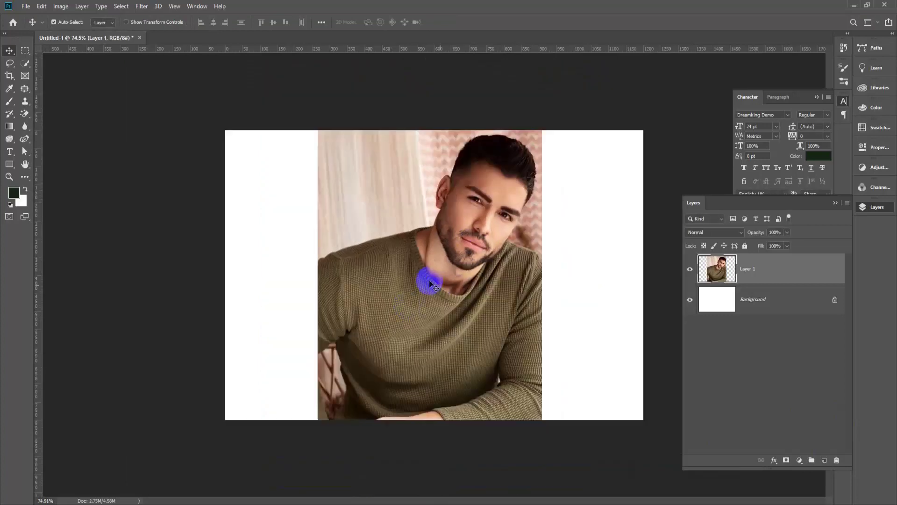
drag(430, 284, 434, 282)
scroll(450, 276, up, 2)
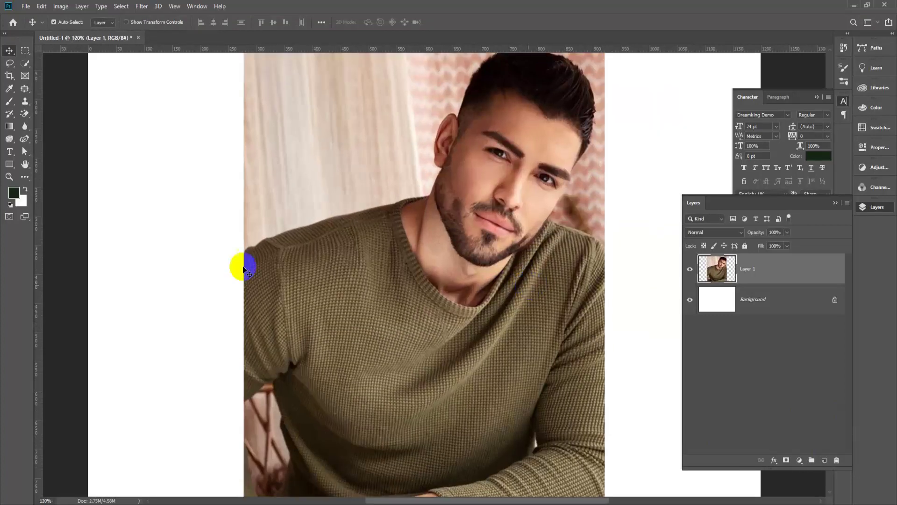
Examine the man's hair, face and sweater in the photo up close.
scroll(450, 321, up, 2)
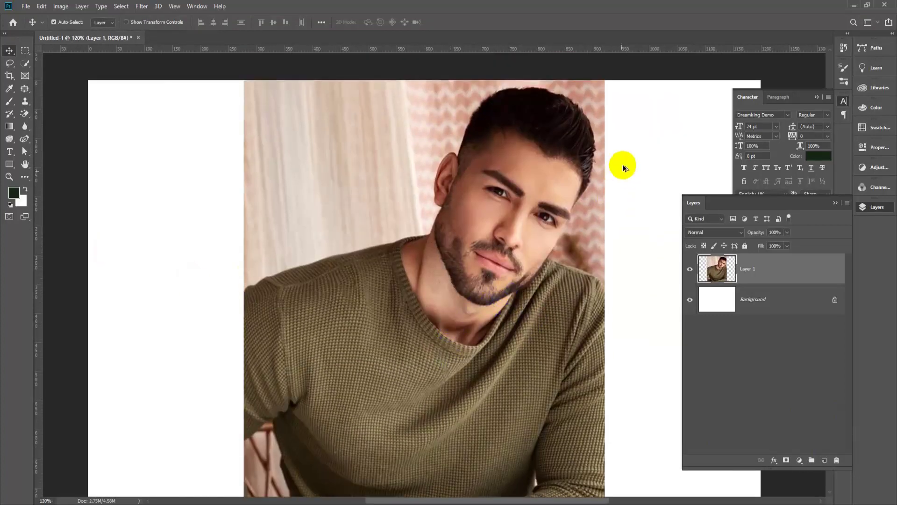
click(468, 163)
click(464, 85)
click(527, 135)
click(525, 126)
scroll(587, 283, up, 3)
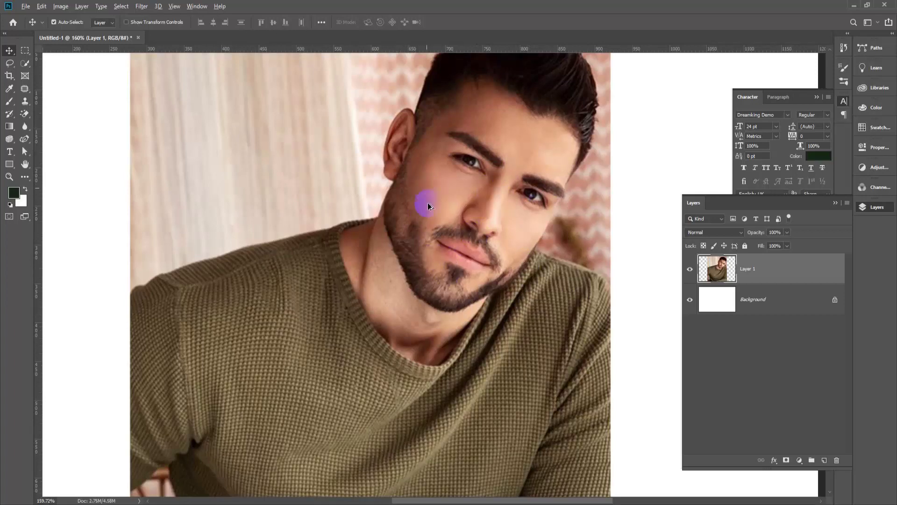
scroll(427, 203, down, 1)
scroll(440, 361, down, 1)
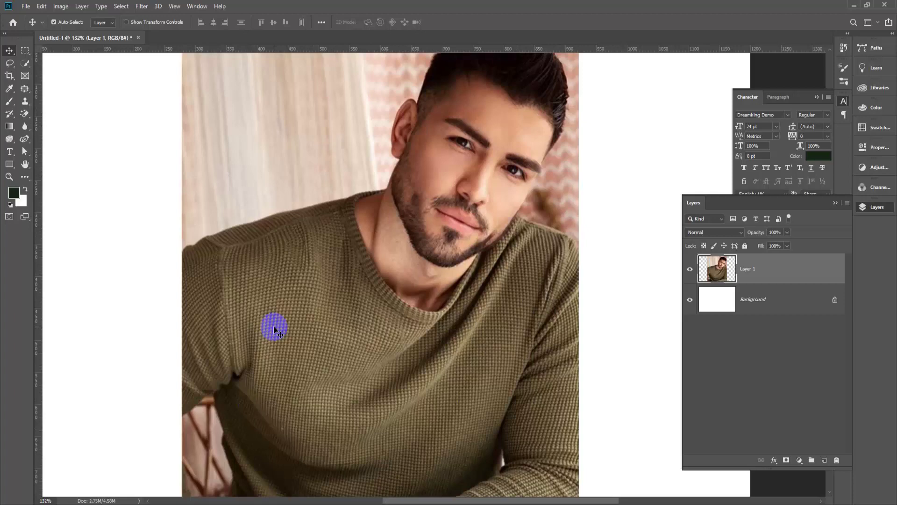
scroll(394, 349, up, 2)
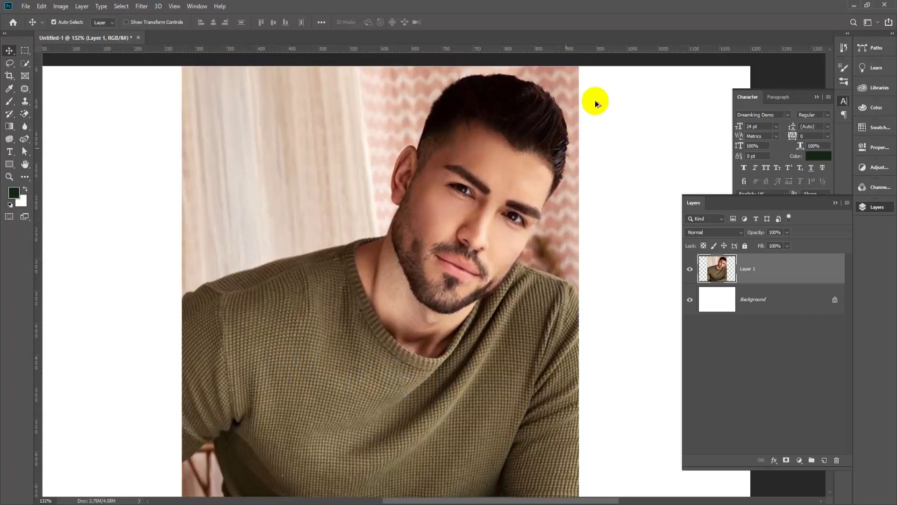
scroll(547, 140, up, 1)
scroll(547, 234, up, 2)
scroll(366, 274, up, 1)
scroll(369, 283, up, 2)
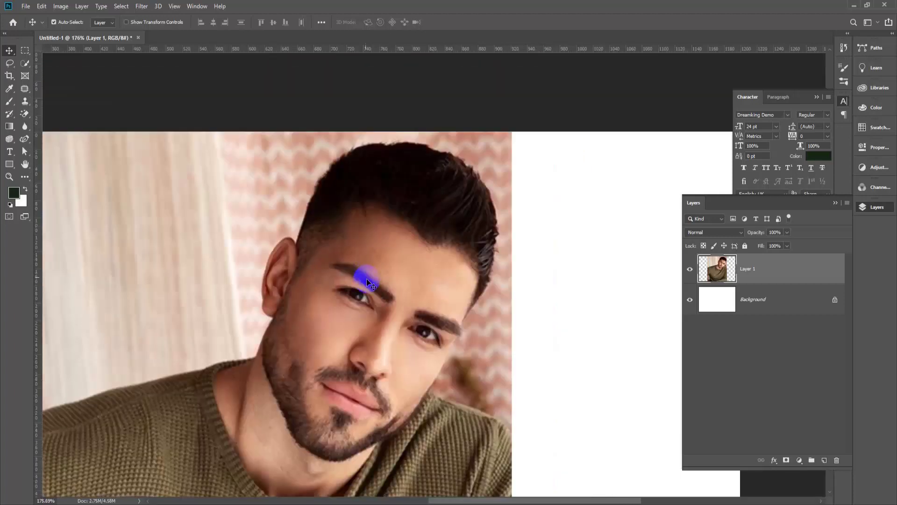
Duplicate the photo layer and hide the original layer beneath the copy.
key(ctrl+j)
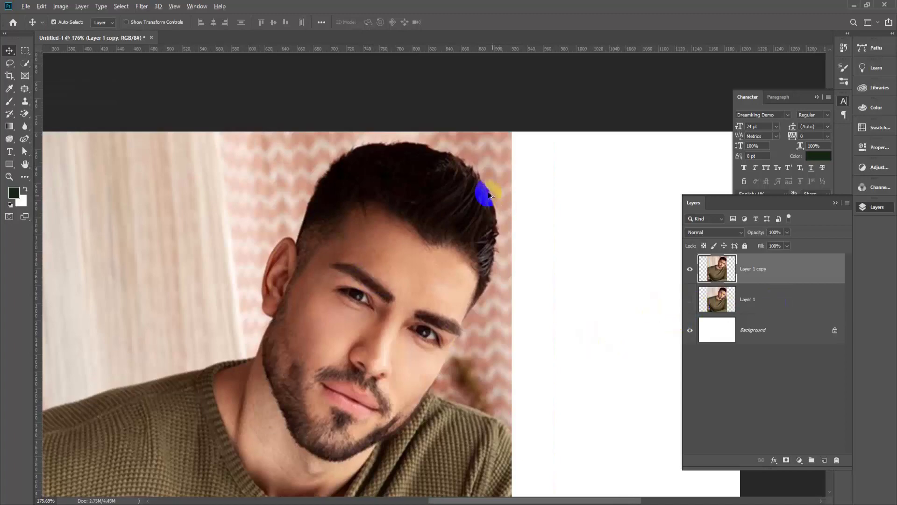
scroll(481, 194, up, 1)
scroll(525, 226, up, 2)
scroll(444, 260, down, 1)
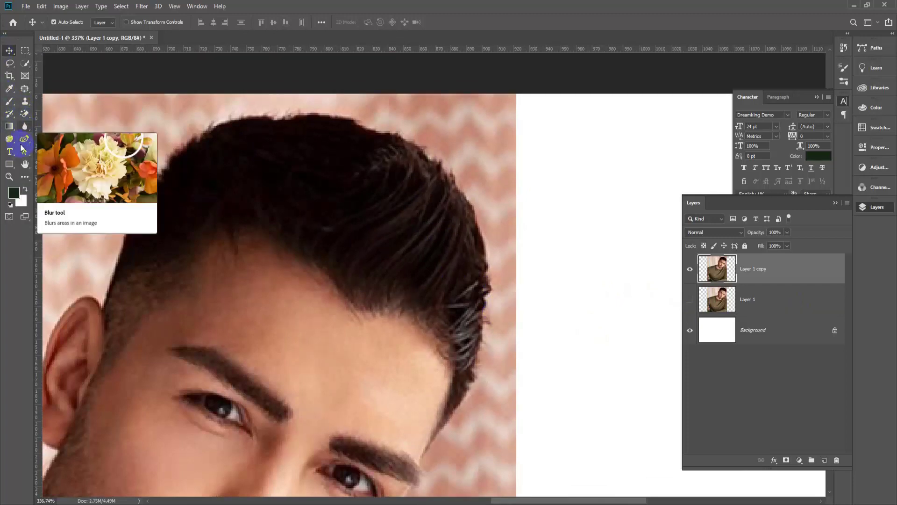
Darken the man's hair on the duplicate layer with the Burn tool, using an 80 px brush, Midtones range and 50% exposure.
click(9, 141)
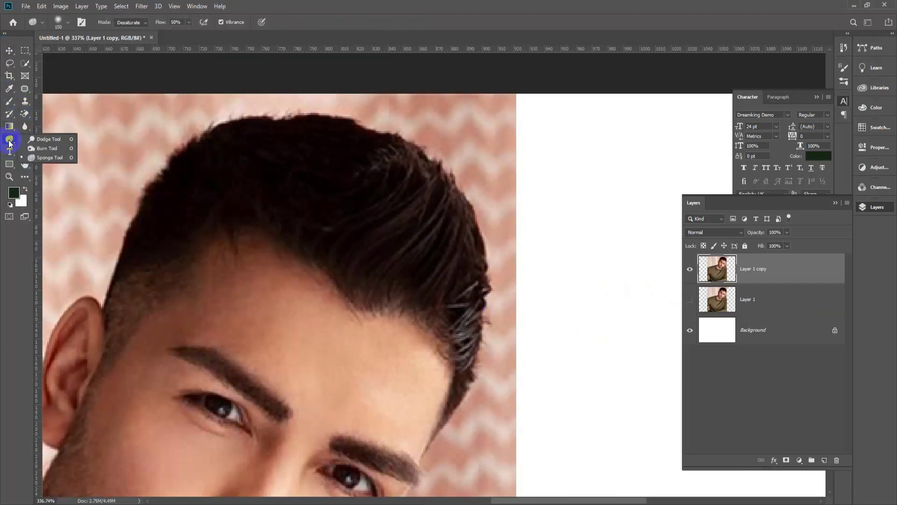
click(51, 148)
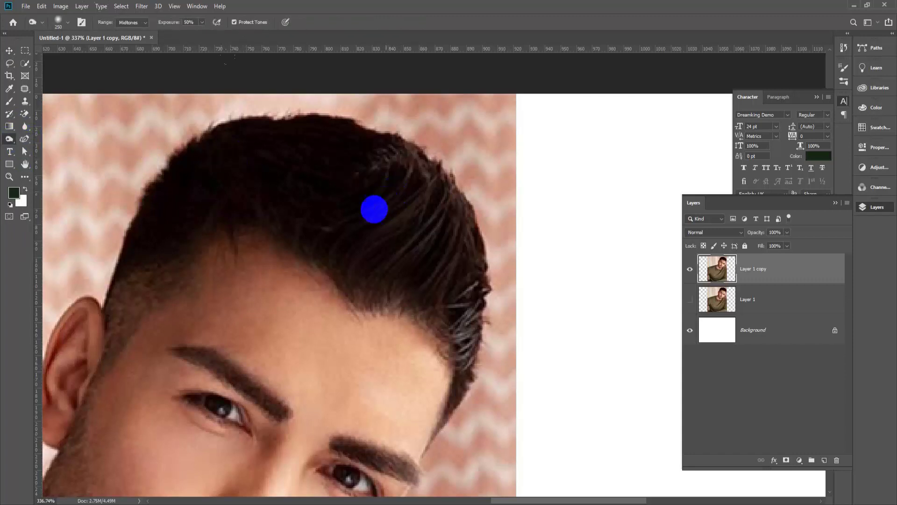
key(bracketleft)
key(bracketleft)
key(bracketleft)
key(bracketleft)
key(bracketleft)
key(bracketleft)
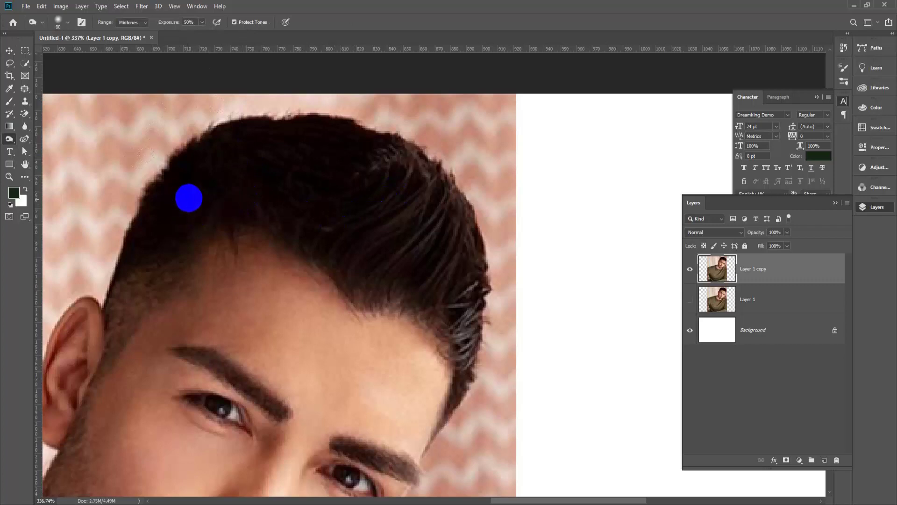
mouse_move(179, 203)
mouse_down()
mouse_move(243, 156)
mouse_move(345, 192)
mouse_move(449, 210)
mouse_move(432, 259)
mouse_move(467, 340)
mouse_move(351, 187)
mouse_move(475, 303)
mouse_move(232, 214)
mouse_move(160, 271)
mouse_move(314, 175)
mouse_move(444, 279)
mouse_move(460, 372)
mouse_move(261, 181)
mouse_move(168, 244)
mouse_move(282, 177)
mouse_move(434, 296)
mouse_move(215, 194)
mouse_move(209, 217)
mouse_up()
key(ctrl+0)
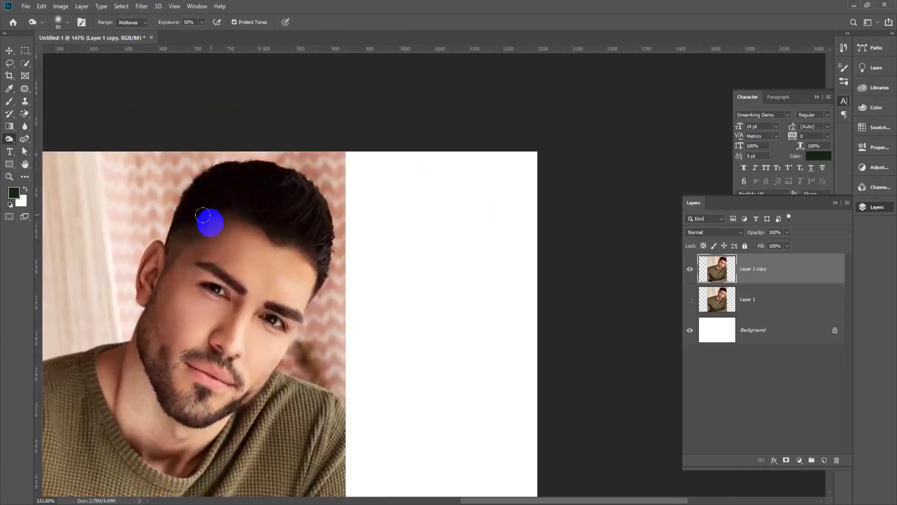
scroll(607, 110, up, 5)
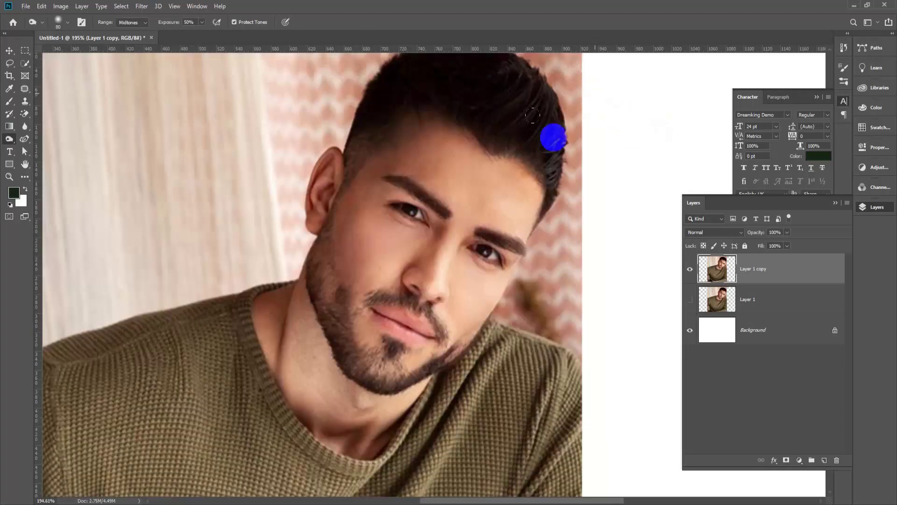
scroll(542, 138, up, 3)
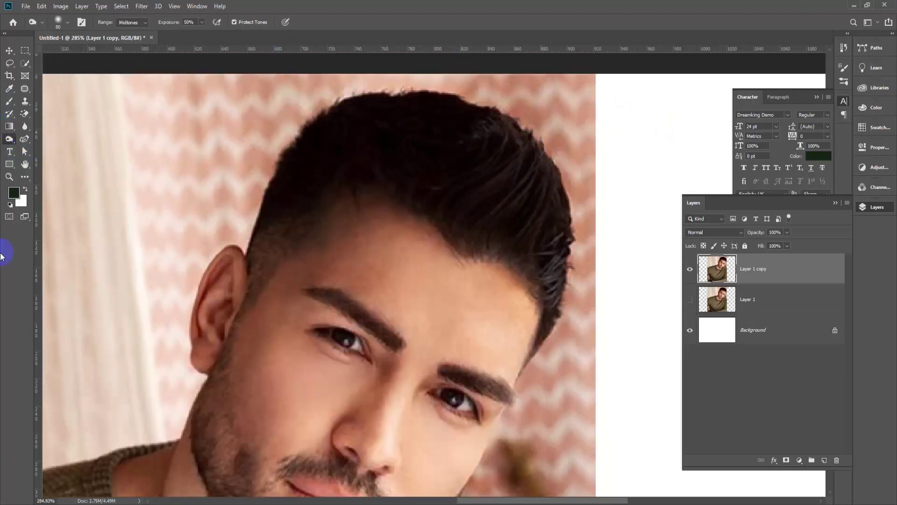
Set the foreground color to pure black, hex 000000.
click(14, 194)
drag(706, 394, 634, 472)
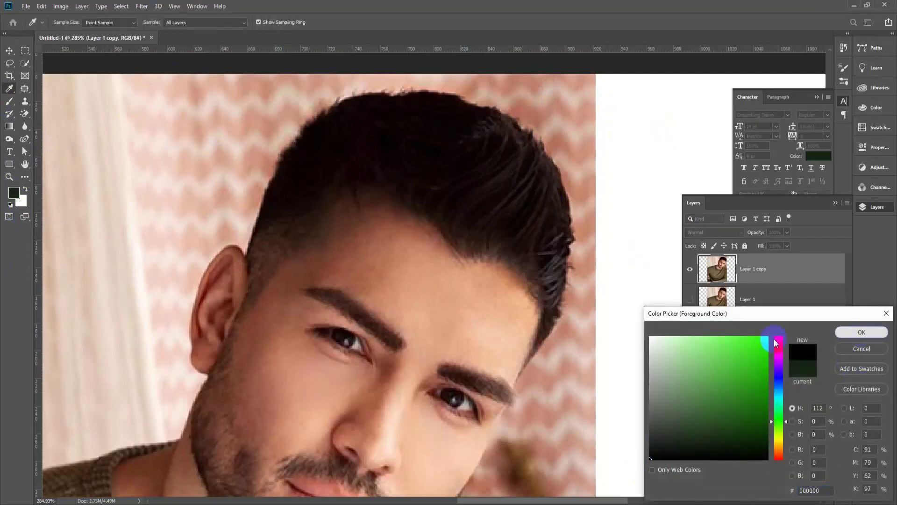
click(861, 332)
key(o)
click(11, 103)
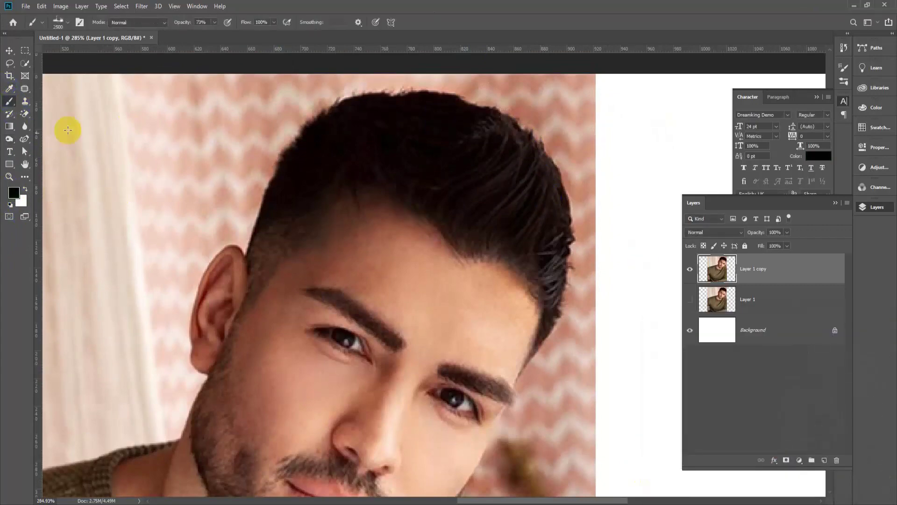
click(318, 160)
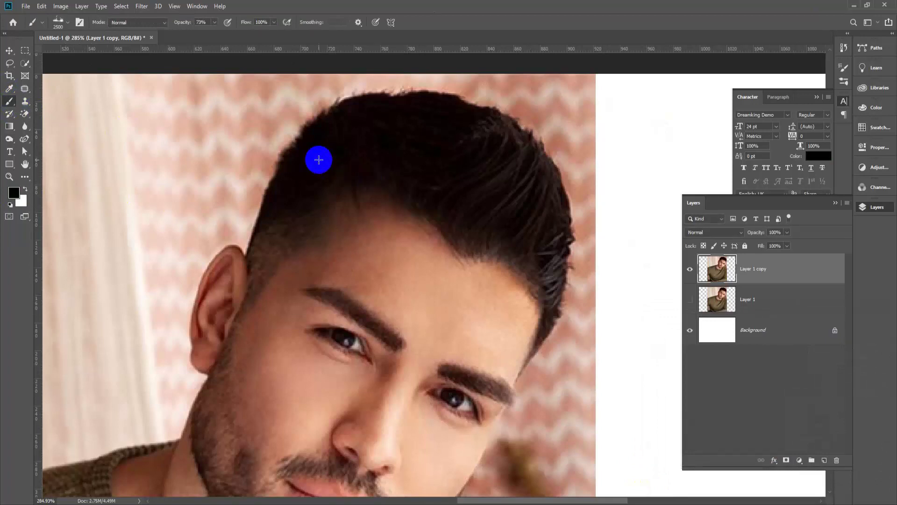
click(68, 22)
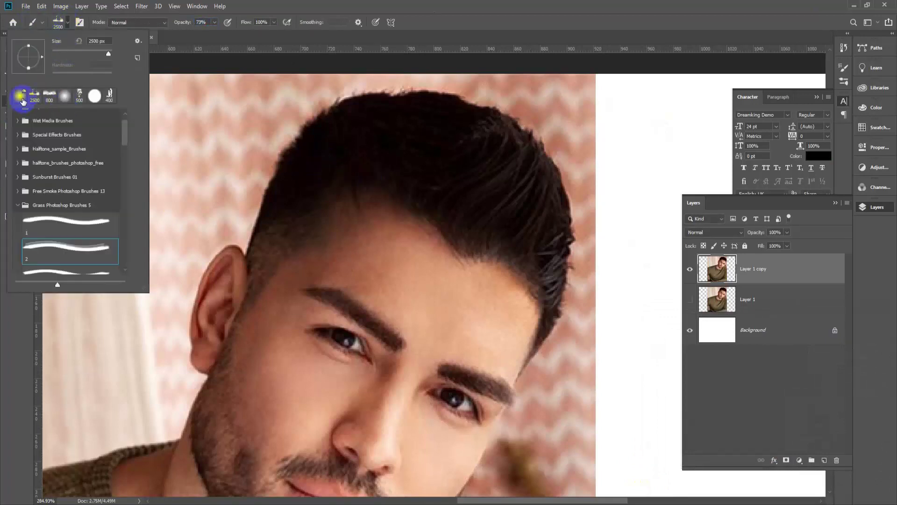
click(22, 100)
drag(126, 137, 27, 128)
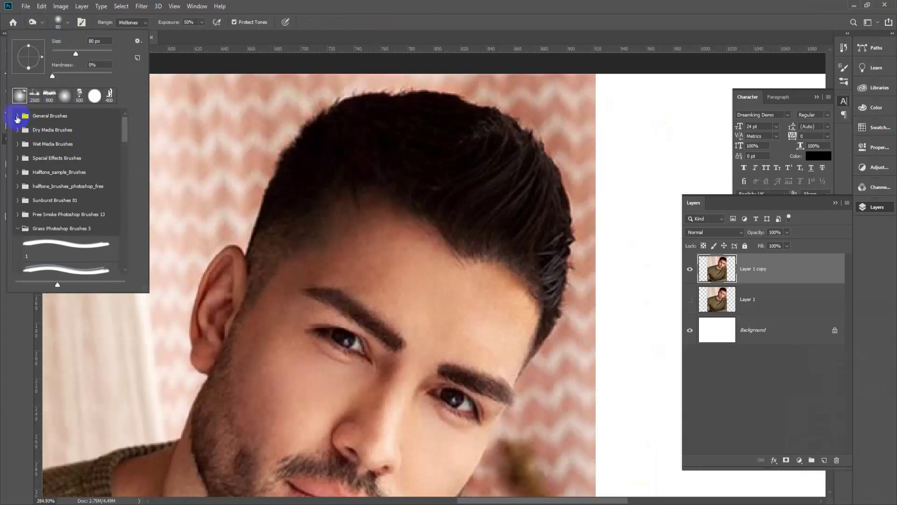
click(17, 116)
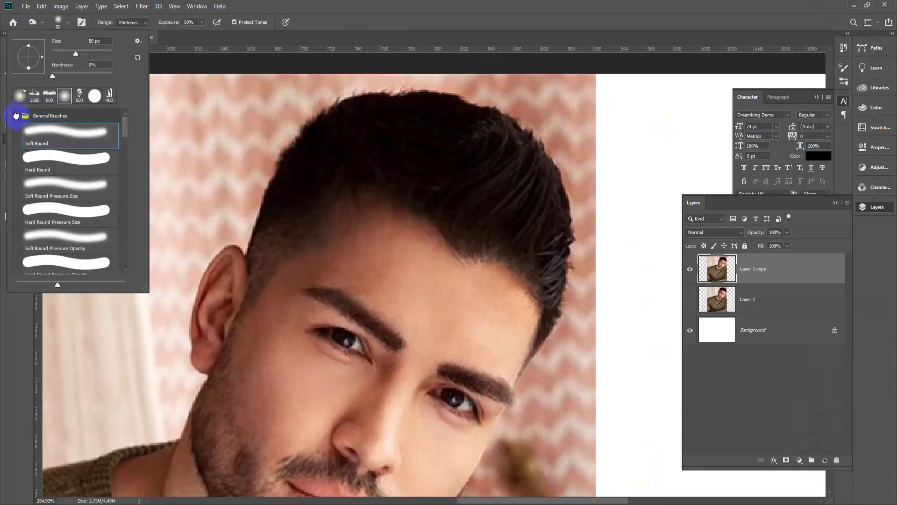
click(15, 115)
click(401, 33)
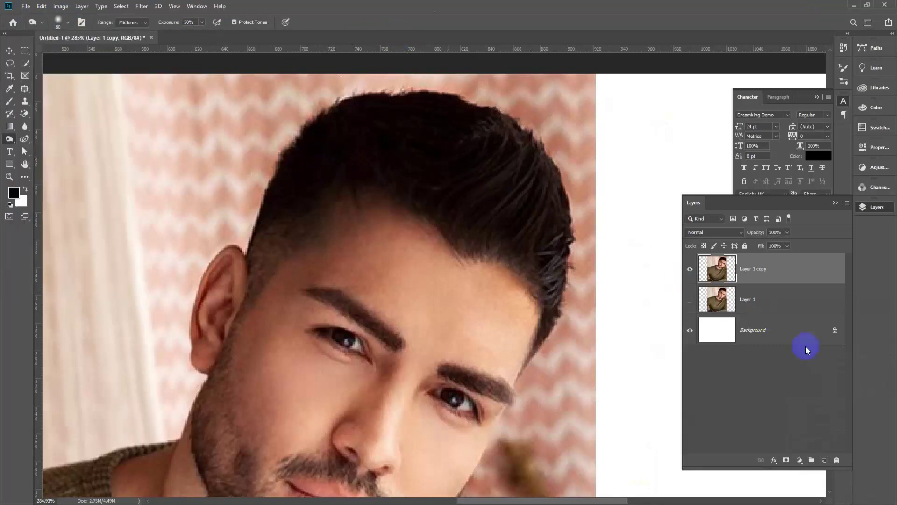
Add a new empty layer above the duplicate photo layer.
click(826, 460)
scroll(547, 181, up, 3)
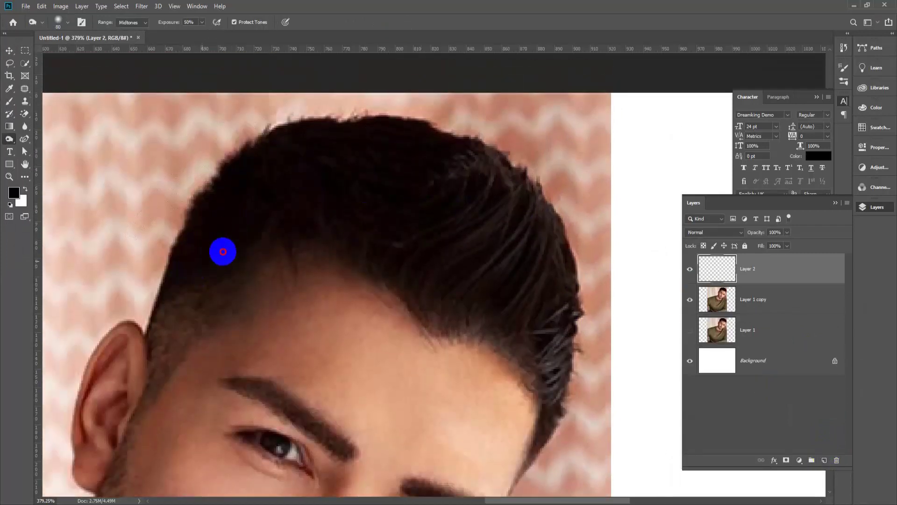
click(266, 200)
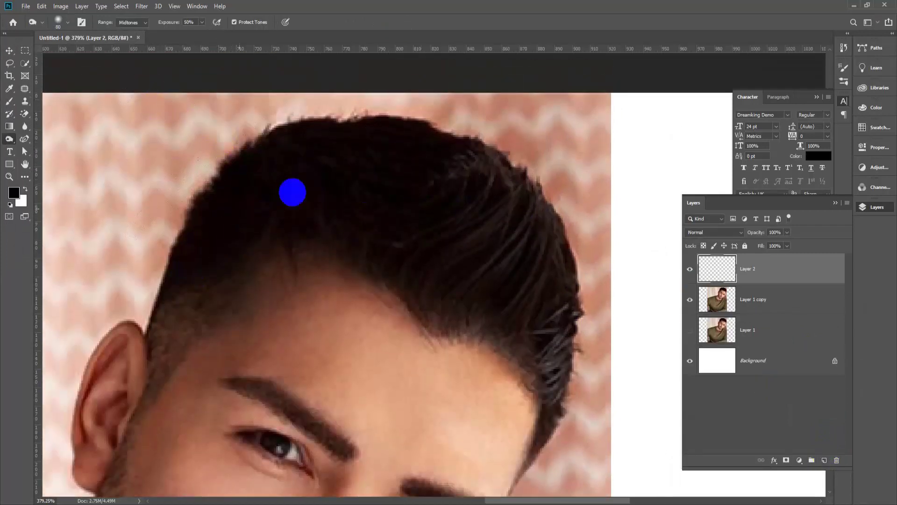
click(387, 135)
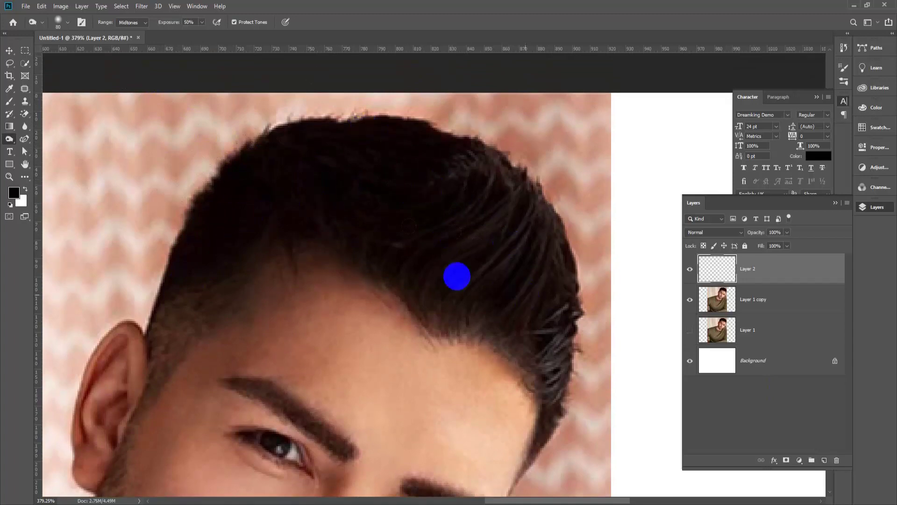
scroll(184, 264, down, 3)
scroll(438, 253, down, 1)
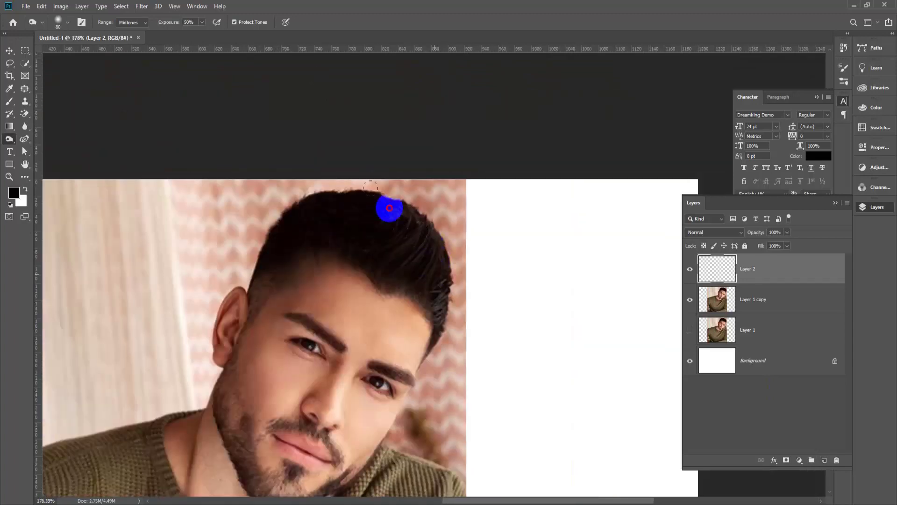
click(567, 204)
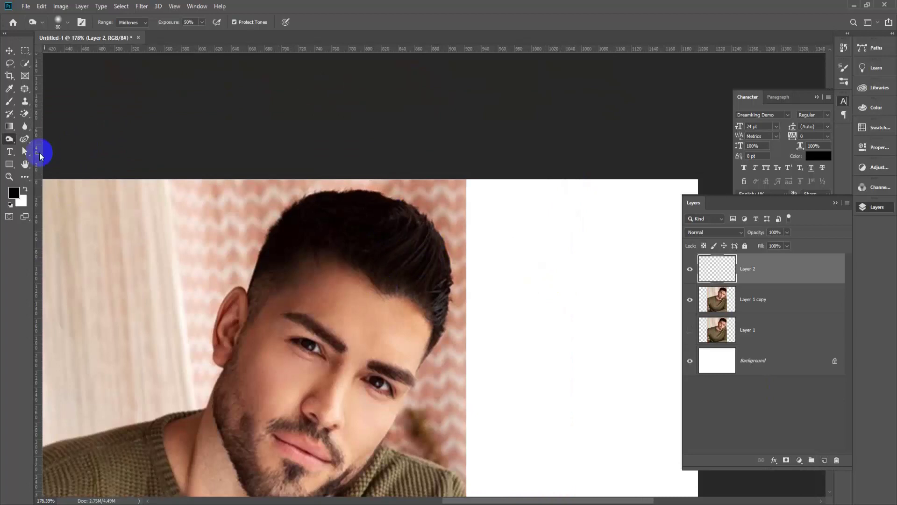
Set up the Brush tool with a soft round tip at 91 px and 0% hardness.
click(10, 101)
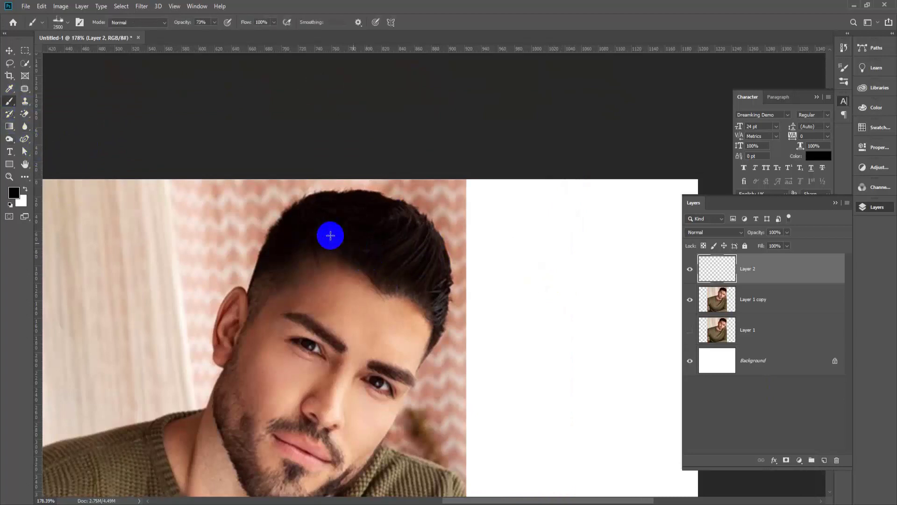
click(68, 23)
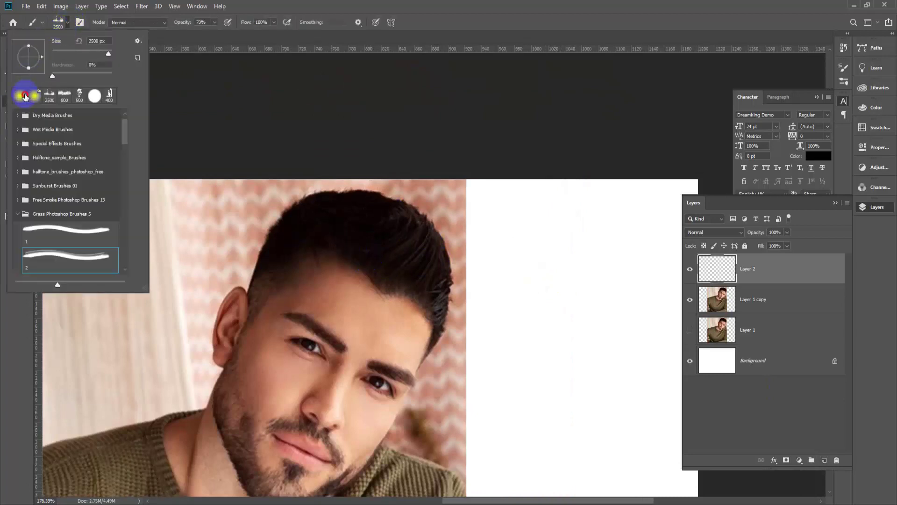
click(388, 204)
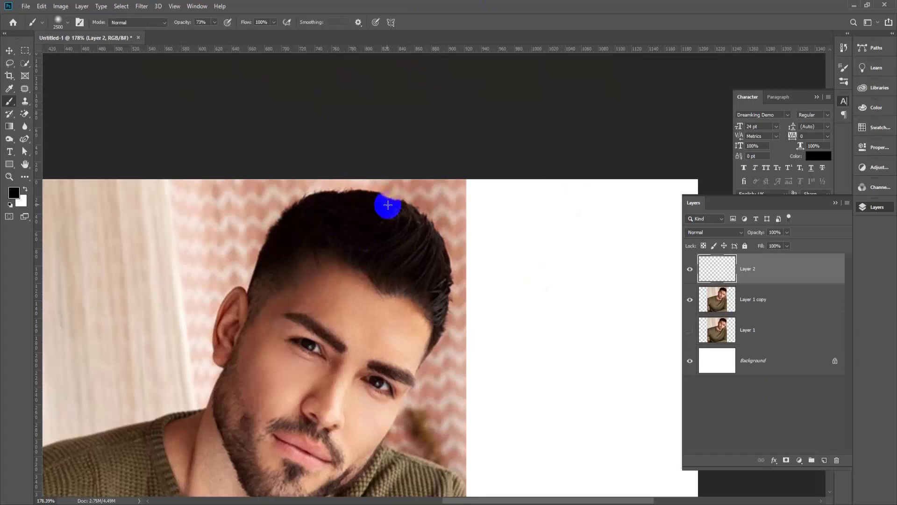
click(68, 22)
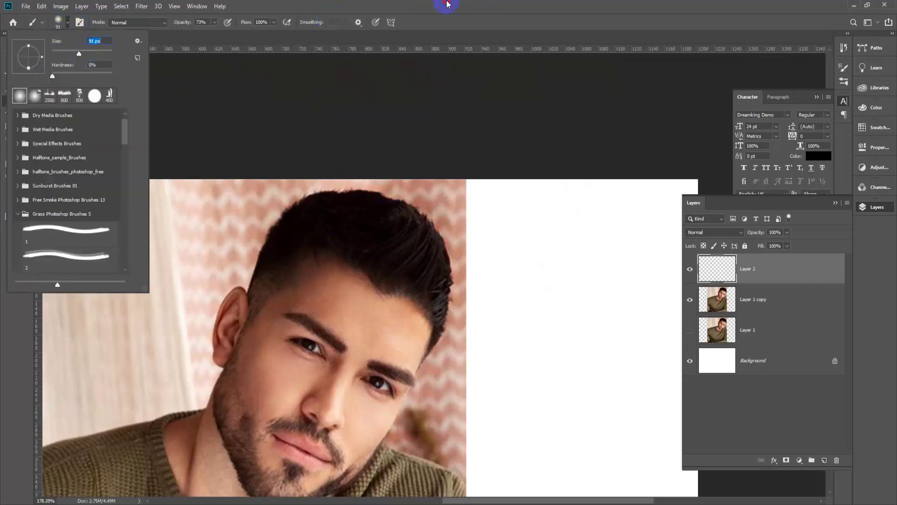
key(Return)
scroll(393, 248, up, 2)
mouse_move(388, 240)
mouse_down()
mouse_move(320, 206)
mouse_move(346, 206)
mouse_move(432, 260)
mouse_move(451, 309)
mouse_up()
key(ctrl+z)
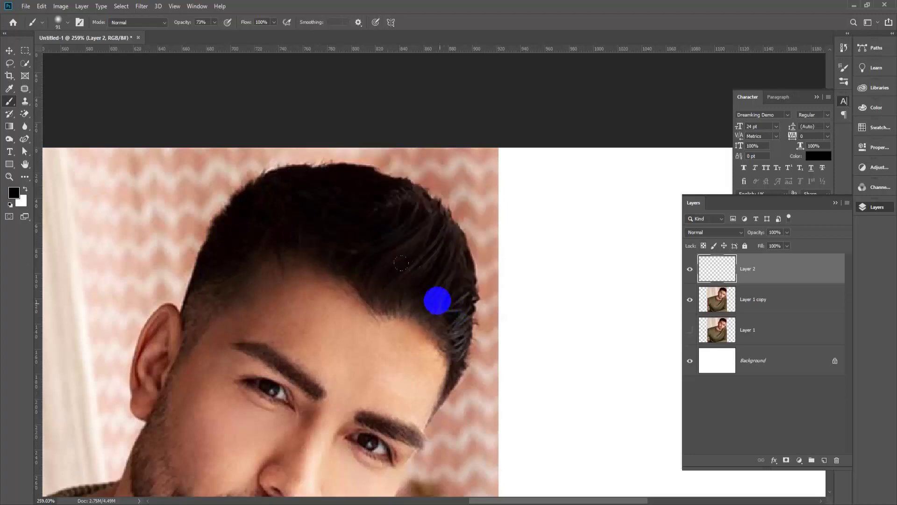
Paint black over the man's hair on the new layer with a smaller soft brush of 25 px at 73% opacity.
key(bracketleft)
key(bracketleft)
drag(417, 277, 444, 320)
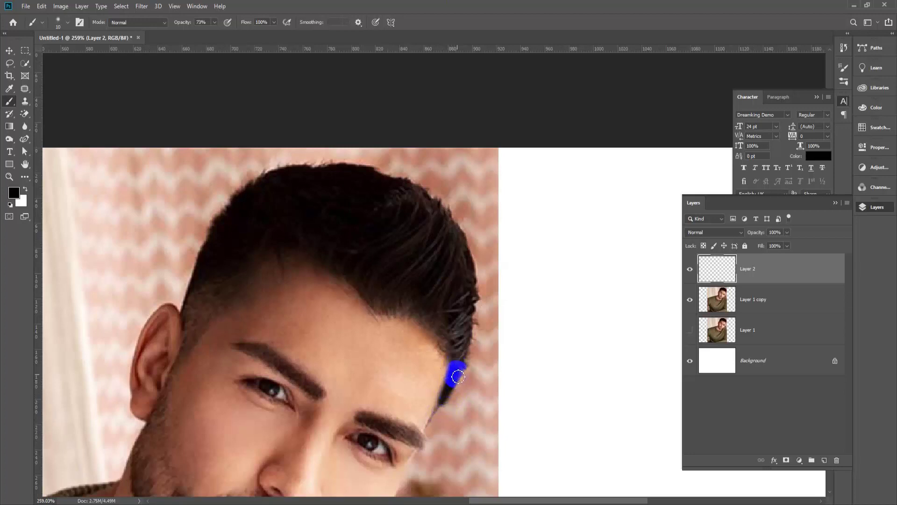
mouse_move(454, 352)
mouse_down()
mouse_move(454, 266)
mouse_move(439, 225)
mouse_move(420, 203)
mouse_move(360, 180)
mouse_move(286, 182)
mouse_move(246, 208)
mouse_move(192, 305)
mouse_move(190, 319)
mouse_move(242, 271)
mouse_move(307, 232)
mouse_move(215, 261)
mouse_move(257, 225)
mouse_move(367, 190)
mouse_move(359, 191)
mouse_move(431, 224)
mouse_move(343, 213)
mouse_move(305, 225)
mouse_move(432, 245)
mouse_move(462, 295)
mouse_move(464, 320)
mouse_move(433, 269)
mouse_move(360, 223)
mouse_move(339, 222)
mouse_move(465, 306)
mouse_move(469, 330)
mouse_move(376, 254)
mouse_move(309, 252)
mouse_move(381, 300)
mouse_move(396, 262)
mouse_move(378, 273)
mouse_move(400, 252)
mouse_move(399, 305)
mouse_move(441, 284)
mouse_move(421, 298)
mouse_move(442, 334)
mouse_move(421, 312)
mouse_move(450, 359)
mouse_up()
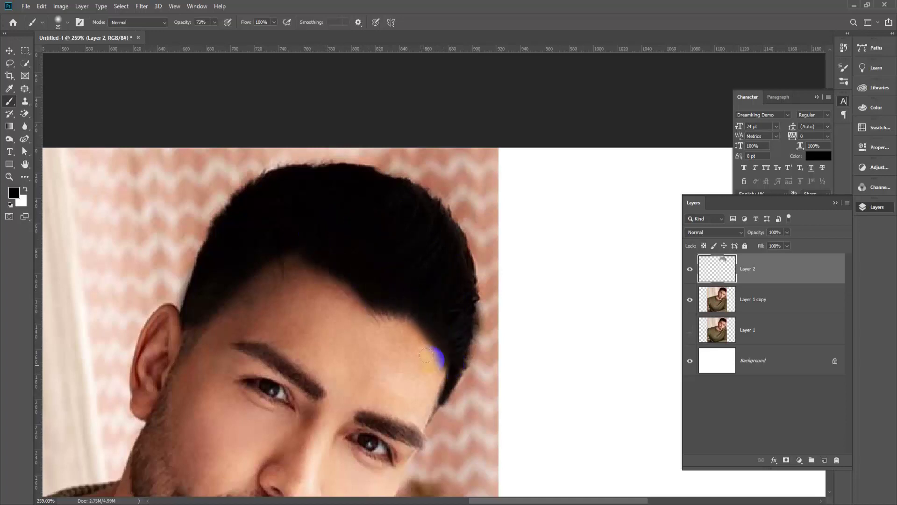
scroll(432, 327, up, 2)
click(441, 278)
mouse_move(455, 273)
mouse_down()
mouse_move(428, 240)
mouse_move(356, 250)
mouse_move(391, 276)
mouse_move(434, 279)
mouse_up()
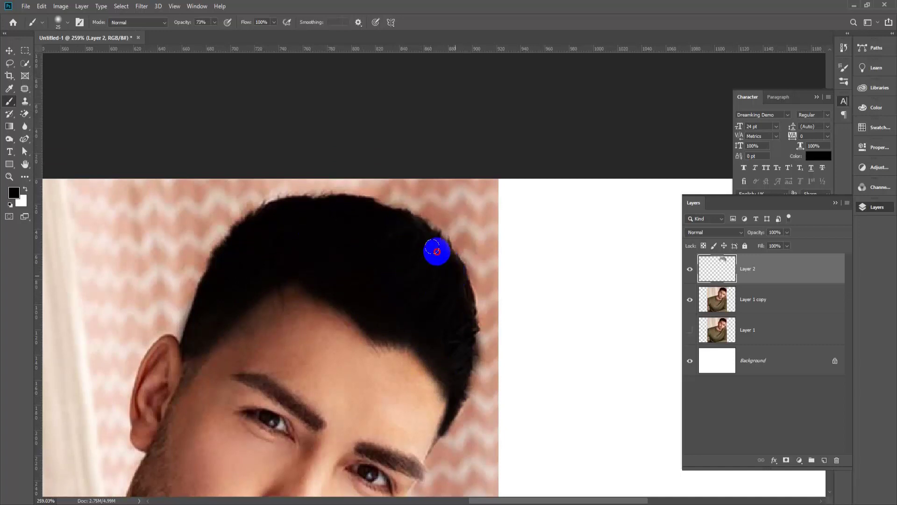
click(237, 323)
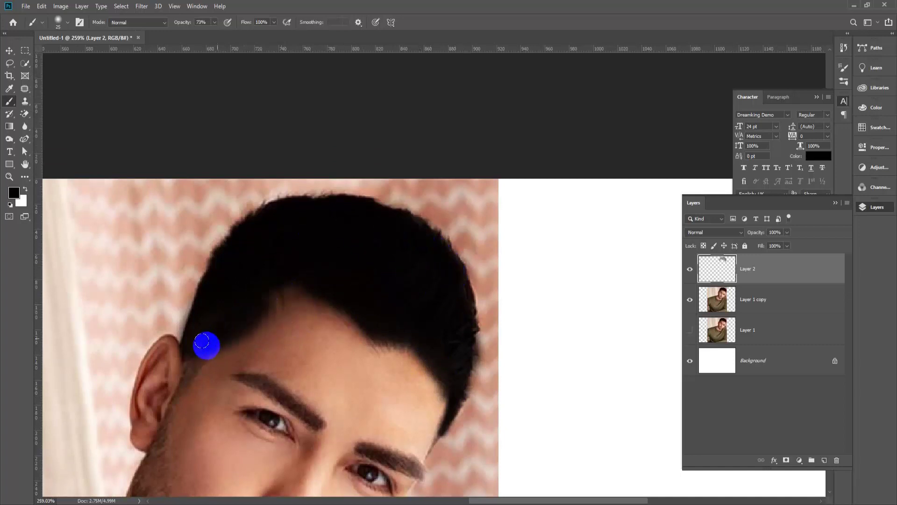
Examine the painted hair and compare it with and without the paint layer by toggling that layer's visibility.
scroll(279, 282, up, 1)
scroll(279, 281, down, 2)
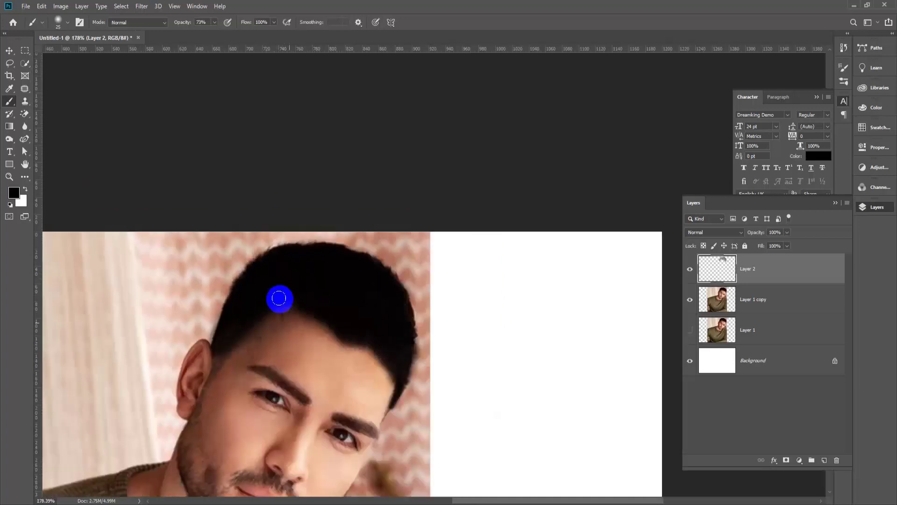
scroll(300, 445, down, 1)
scroll(274, 312, up, 1)
scroll(274, 313, up, 1)
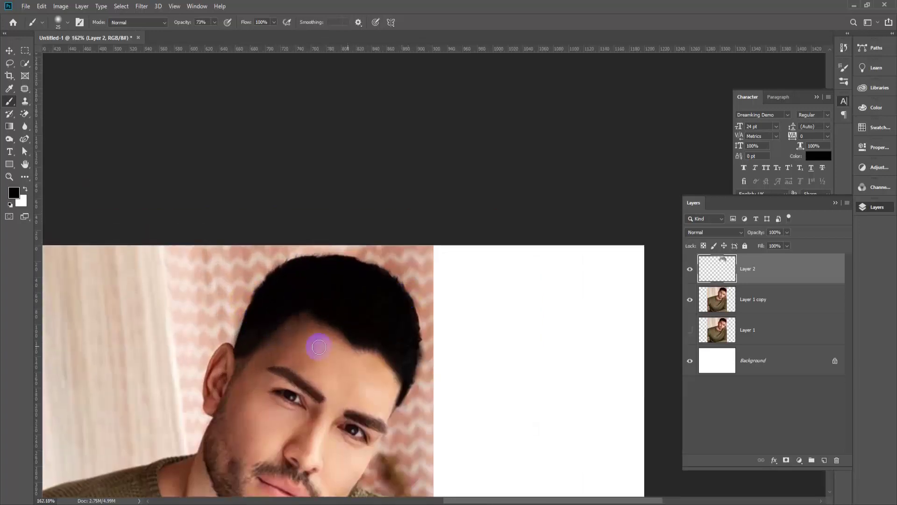
scroll(310, 345, up, 1)
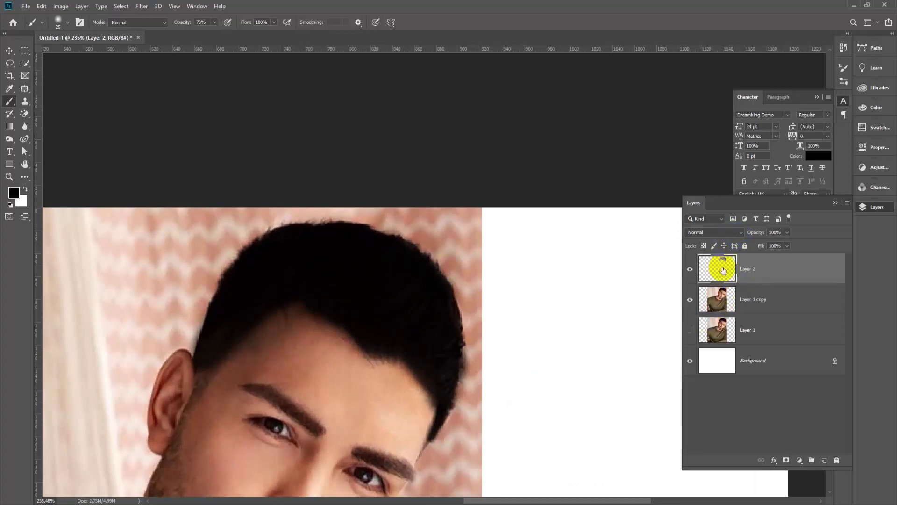
click(690, 269)
click(692, 270)
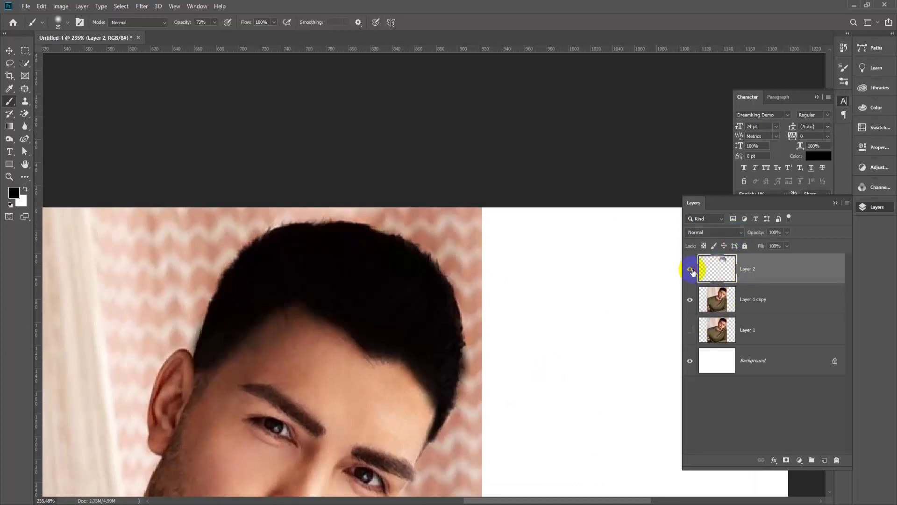
Preview several blend modes on the hair paint layer and set it to Multiply.
click(731, 234)
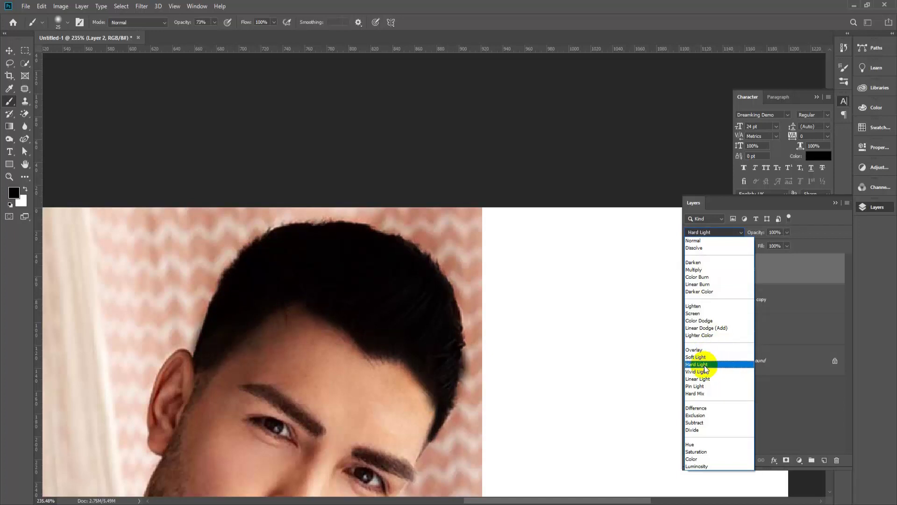
key(Down)
key(Down)
key(Down)
key(Down)
key(Down)
key(Down)
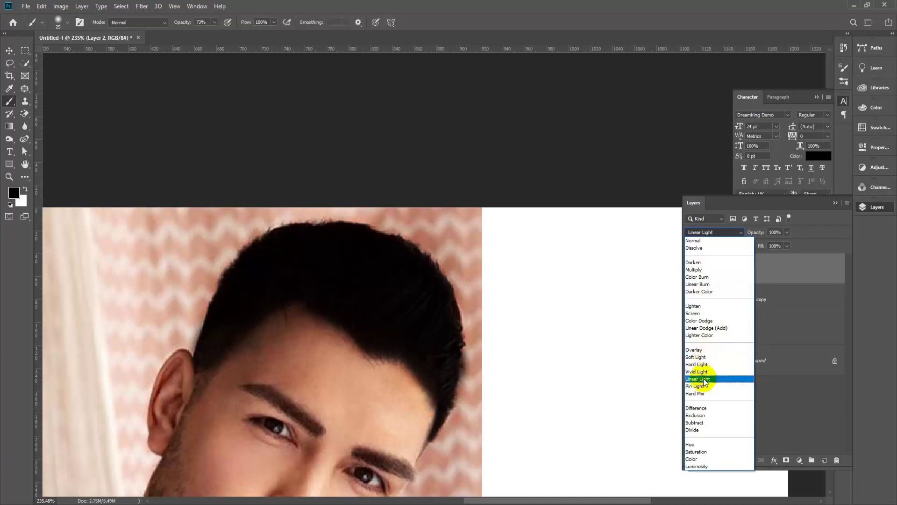
key(Up)
key(Up)
key(Up)
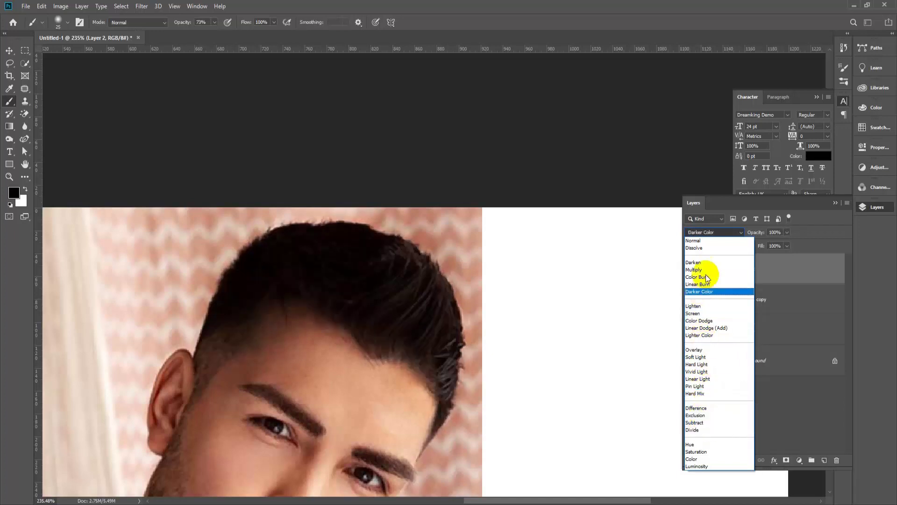
click(707, 271)
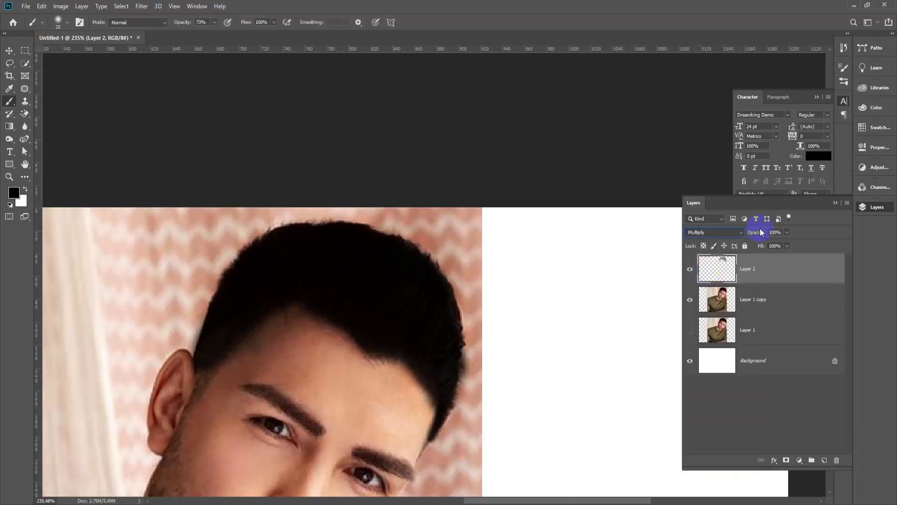
Lower the hair paint layer's opacity to 75% and check the result on the whole canvas.
click(787, 232)
drag(784, 244, 779, 244)
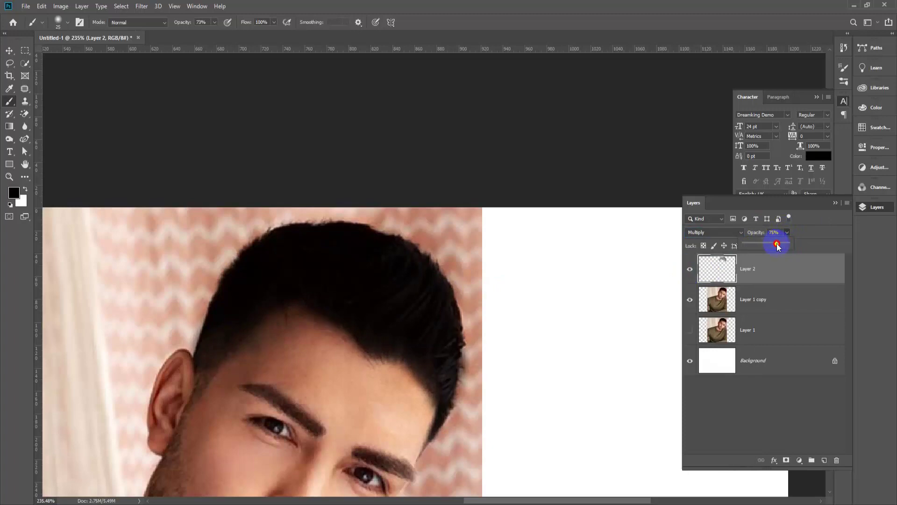
scroll(236, 255, down, 5)
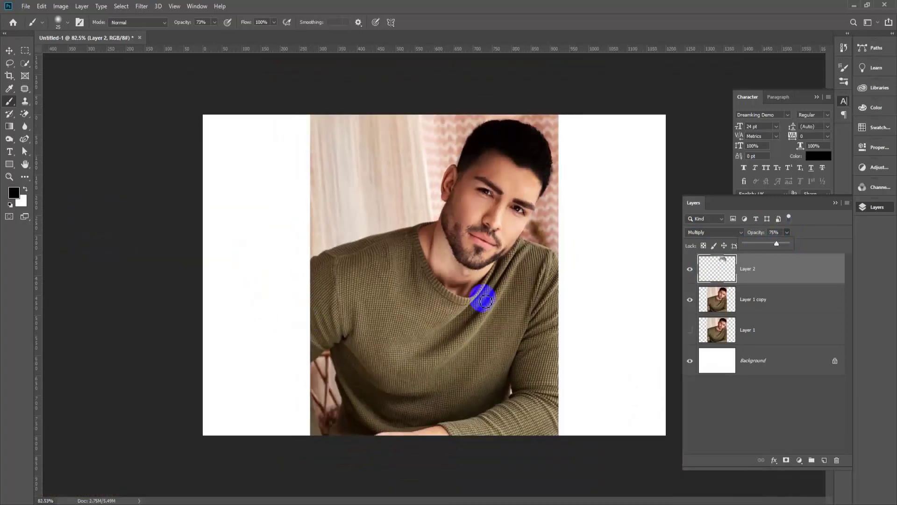
key(ctrl+0)
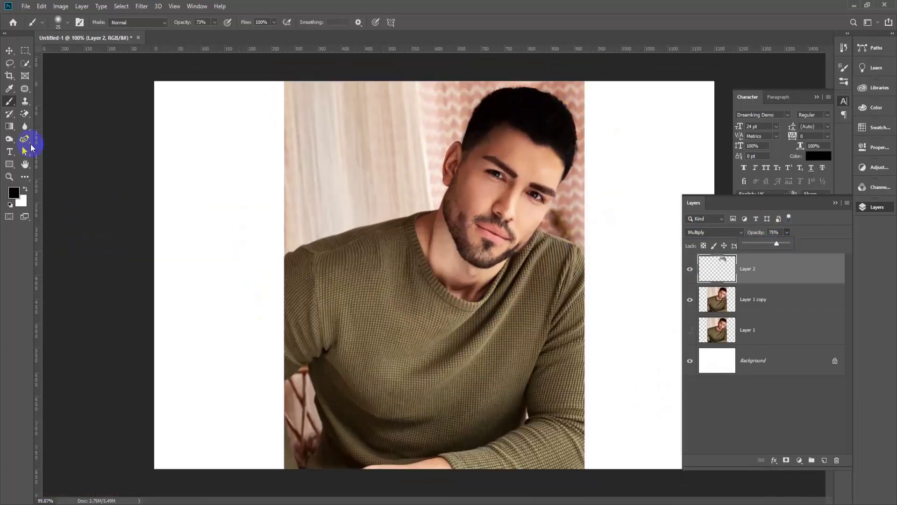
Inspect the darkened hair up close and compare it with and without the Multiply paint layer by toggling that layer's visibility.
click(8, 50)
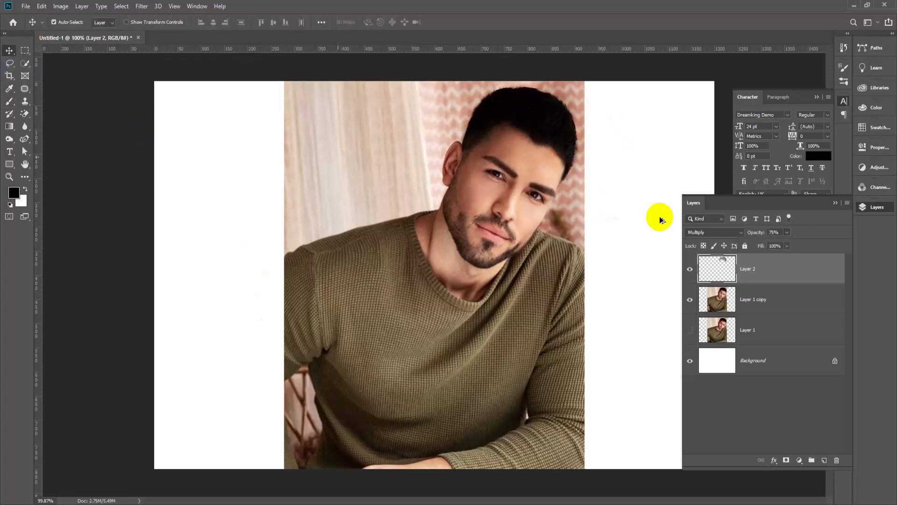
scroll(664, 216, up, 2)
scroll(530, 254, up, 1)
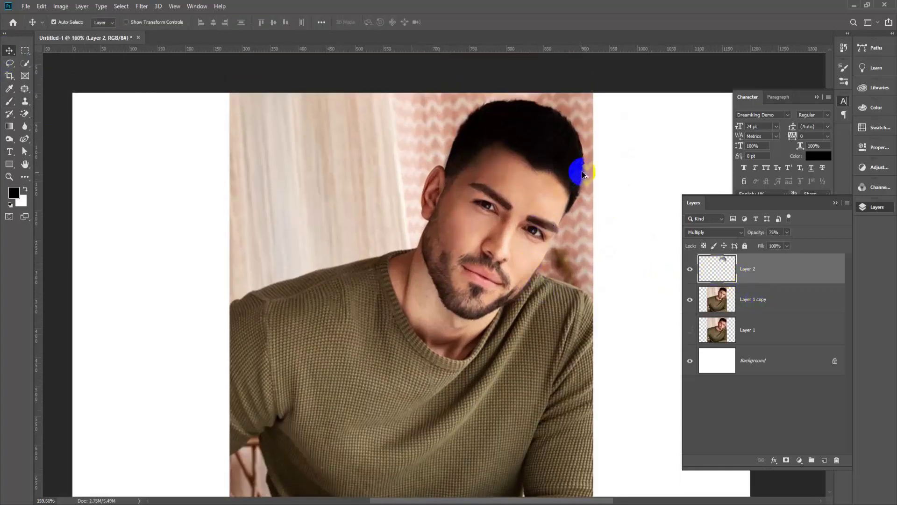
scroll(459, 280, up, 2)
scroll(505, 266, down, 1)
click(733, 301)
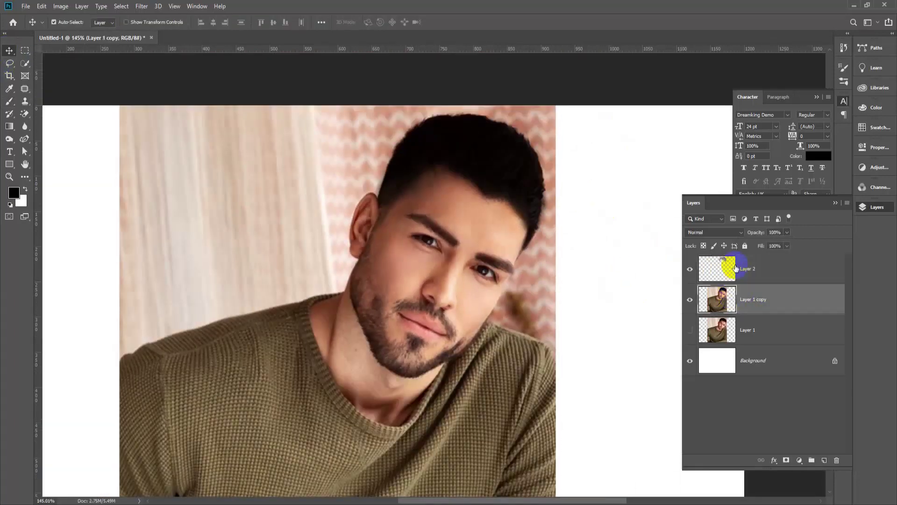
click(727, 264)
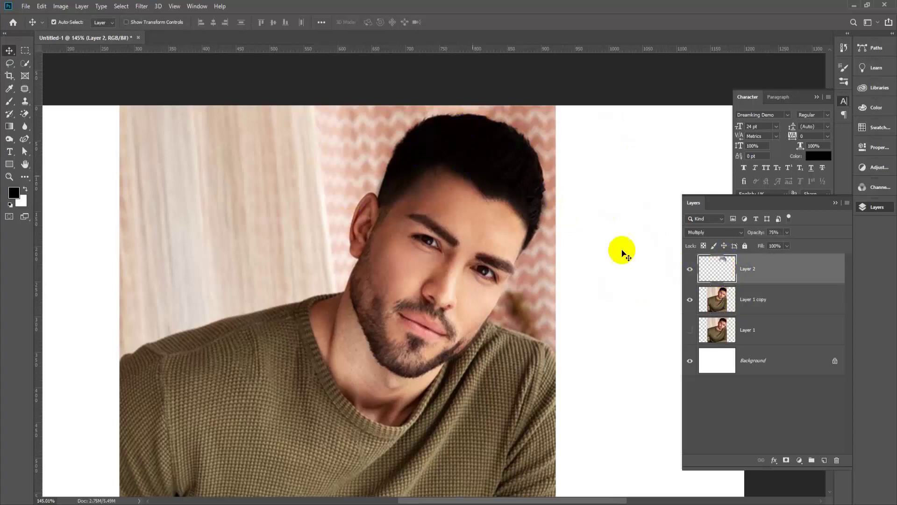
click(691, 270)
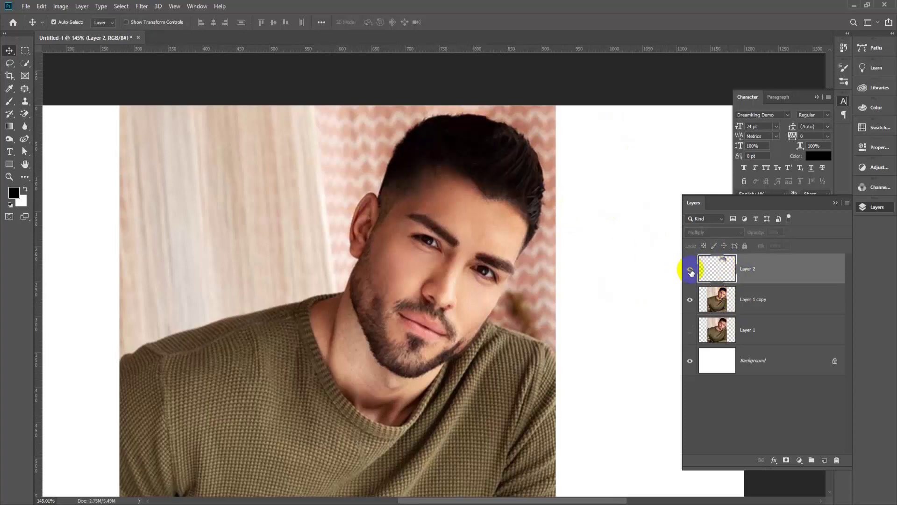
click(691, 270)
Merge the hair paint layer with the Layer 1 copy photo and check the merged layer by toggling its visibility.
shift+click(752, 310)
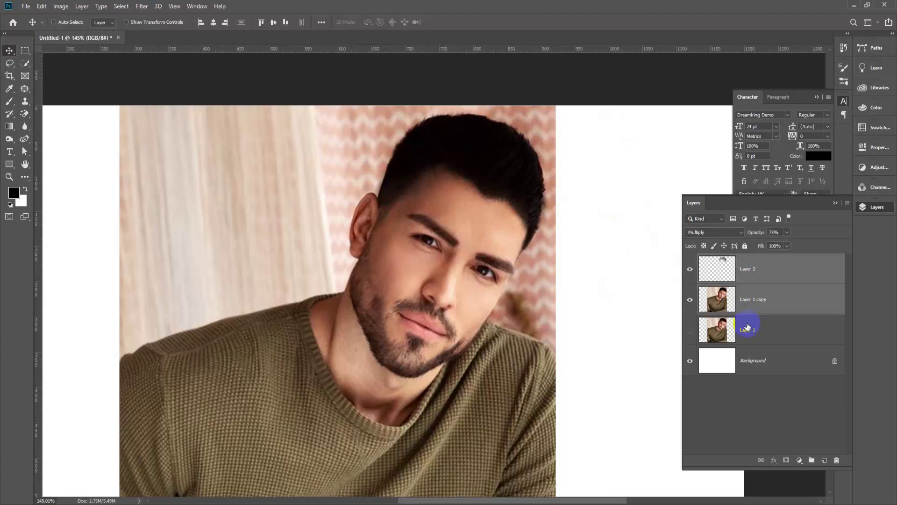
key(ctrl+e)
click(690, 270)
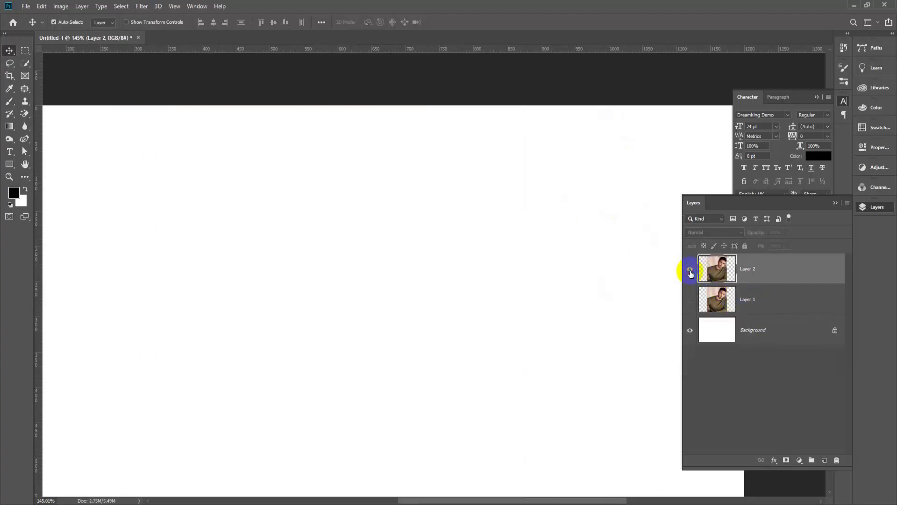
click(690, 270)
click(447, 244)
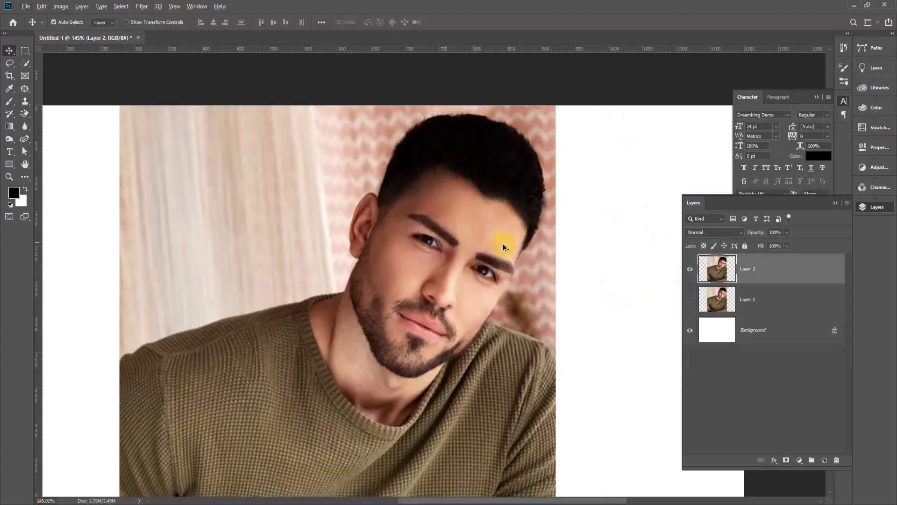
Add a new empty layer above the merged photo for work on the eyebrows.
scroll(501, 241, up, 2)
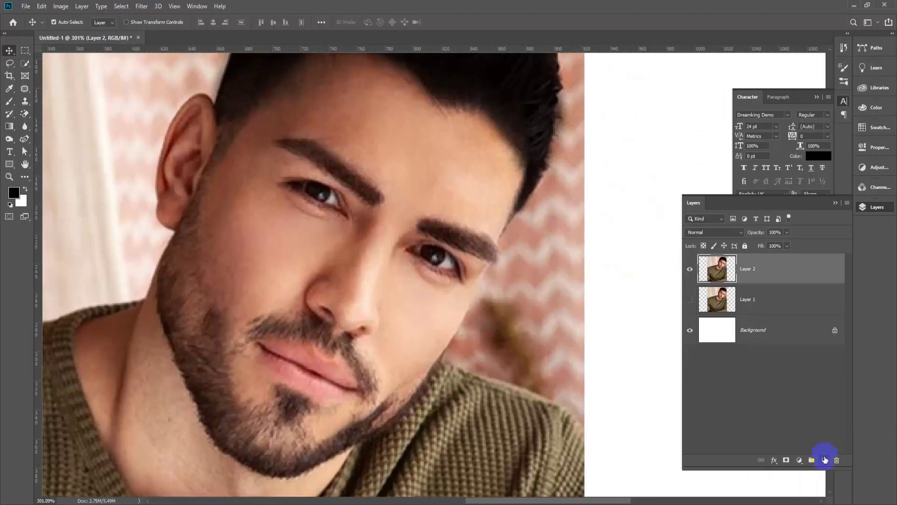
click(825, 459)
scroll(296, 284, up, 2)
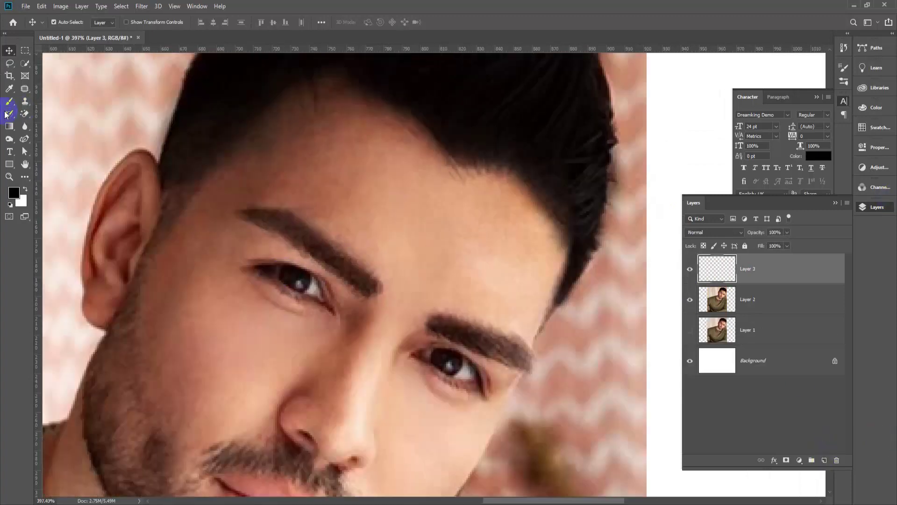
Try to darken both eyebrows on the empty layer with the Burn tool at 15 px, Midtones range and 50% exposure.
click(9, 139)
right_click(9, 138)
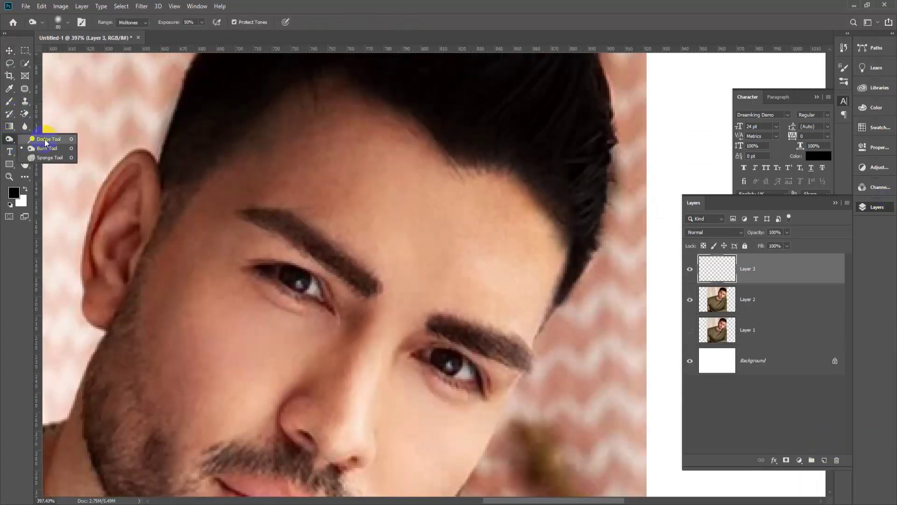
click(9, 139)
right_click(8, 139)
click(47, 148)
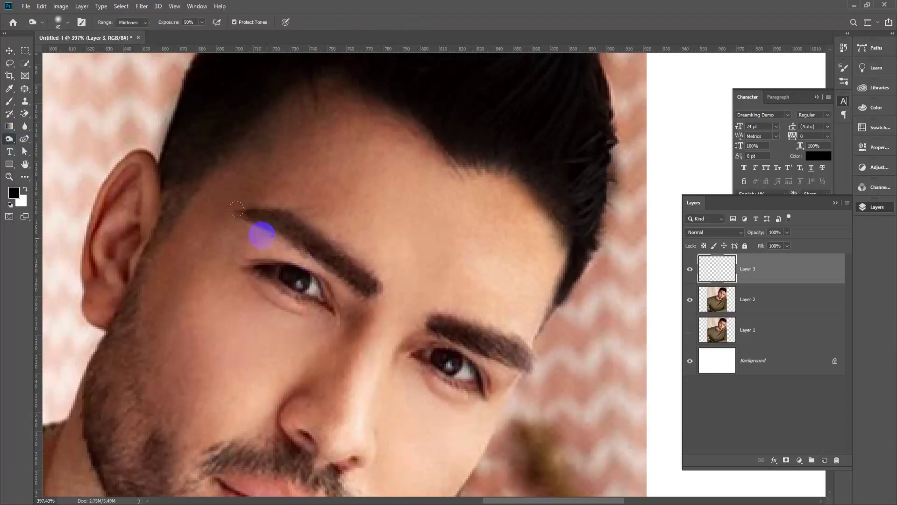
key(bracketleft)
mouse_move(243, 214)
mouse_down()
mouse_move(292, 227)
mouse_move(370, 280)
mouse_move(300, 219)
mouse_move(380, 286)
mouse_move(303, 228)
mouse_up()
drag(435, 327, 537, 361)
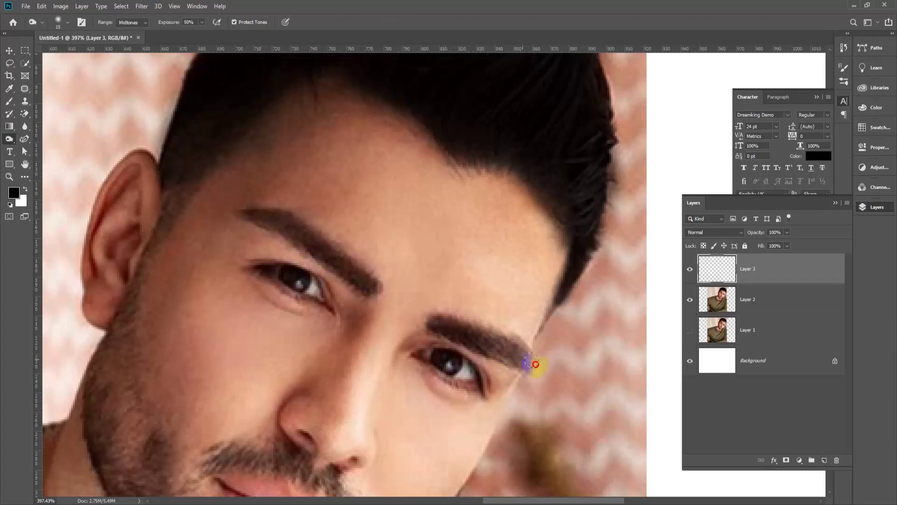
Add another new layer and paint black over both eyebrows with a soft 10 px brush at 73% opacity.
click(11, 102)
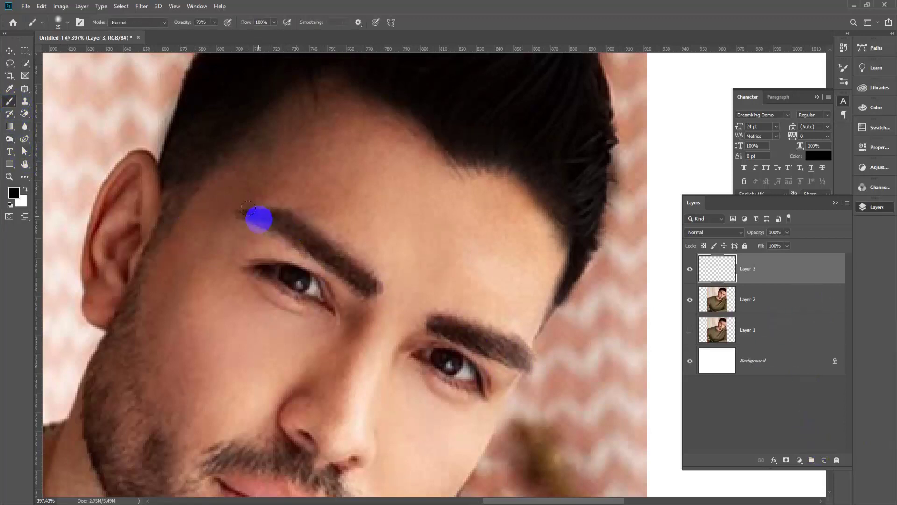
click(824, 460)
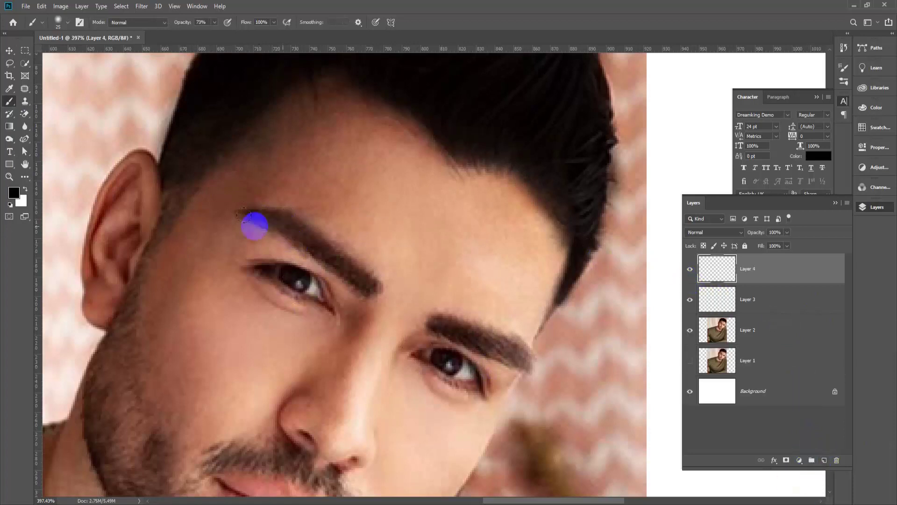
key(bracketleft)
key(bracketleft)
key(bracketleft)
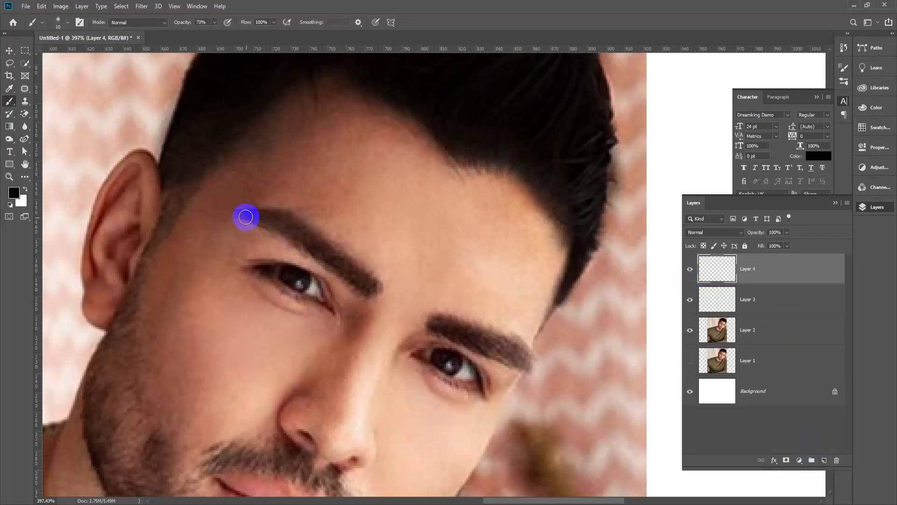
mouse_move(246, 216)
mouse_down()
mouse_move(285, 226)
mouse_move(373, 281)
mouse_up()
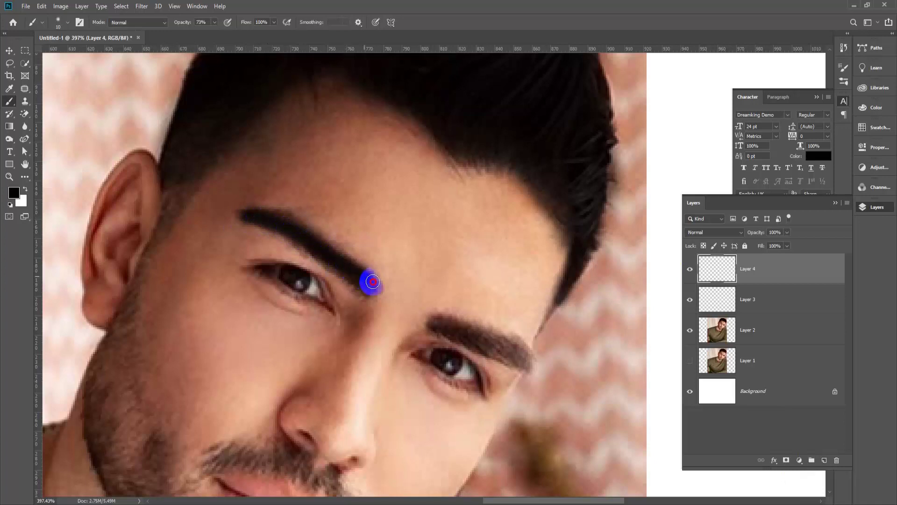
drag(428, 319, 533, 359)
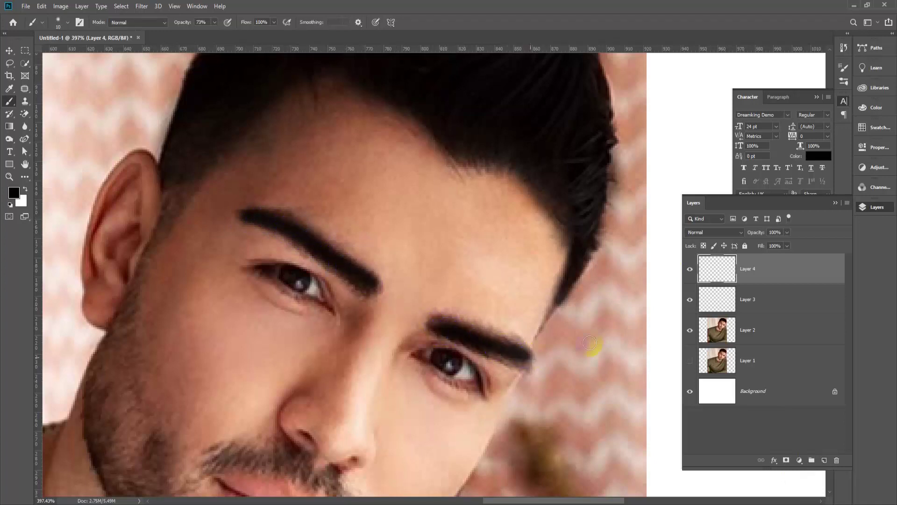
Set the eyebrow paint layer to Multiply at 67% opacity and check the result on the wider portrait.
click(740, 232)
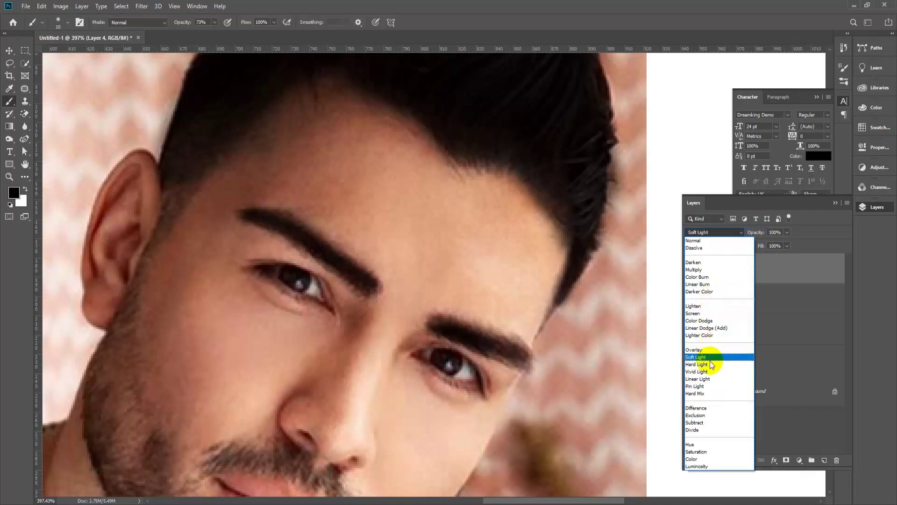
click(701, 270)
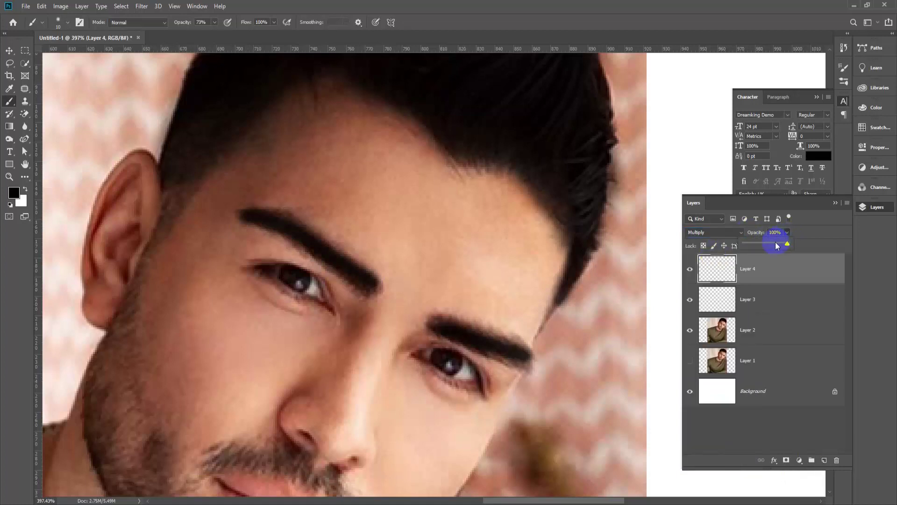
drag(772, 247, 776, 245)
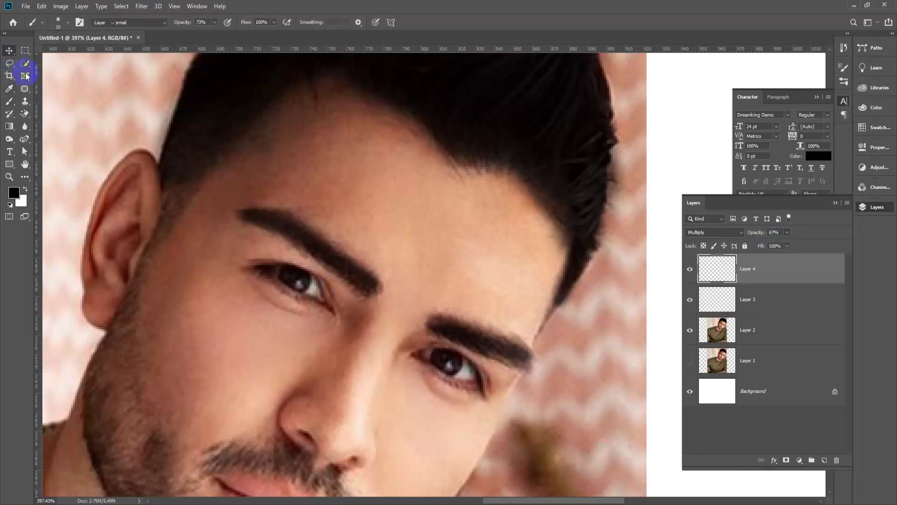
key(v)
scroll(444, 361, down, 8)
scroll(581, 176, up, 2)
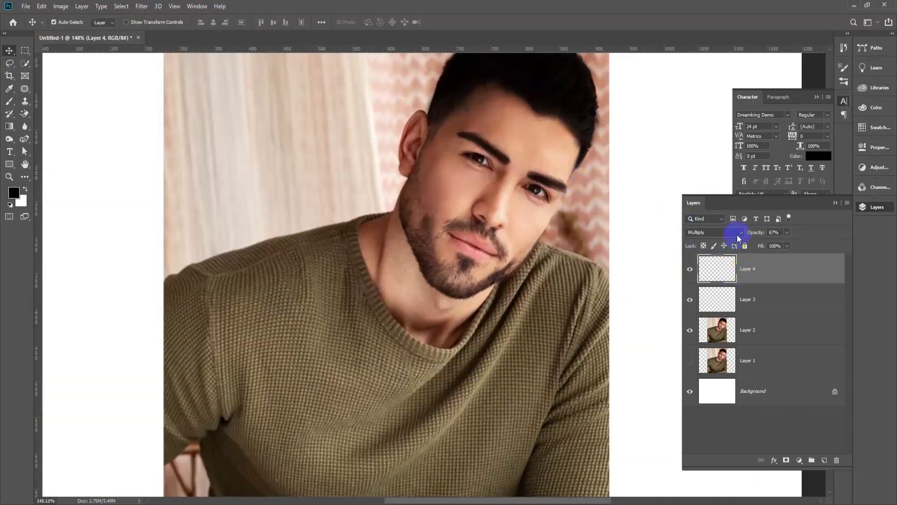
Set the eyebrow paint layer's blend mode to Overlay, lower its opacity to 27%, and inspect the eyebrows up close.
click(738, 234)
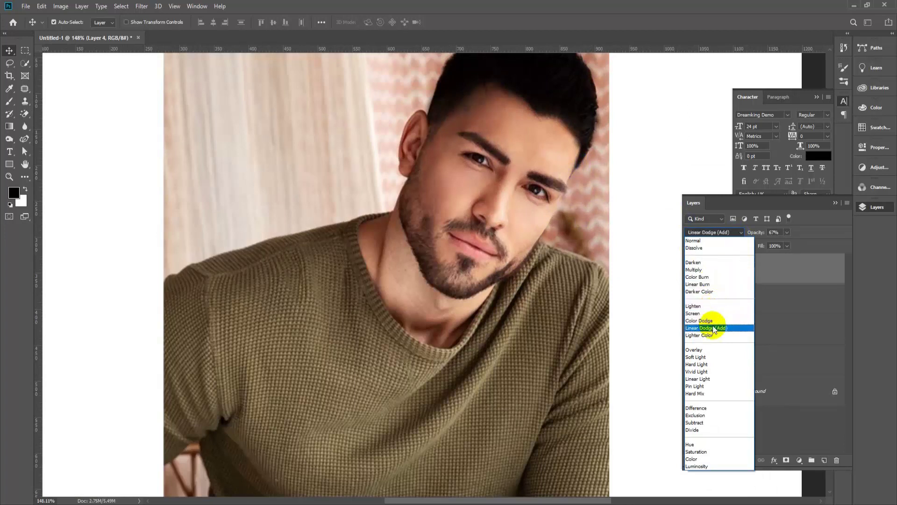
click(701, 350)
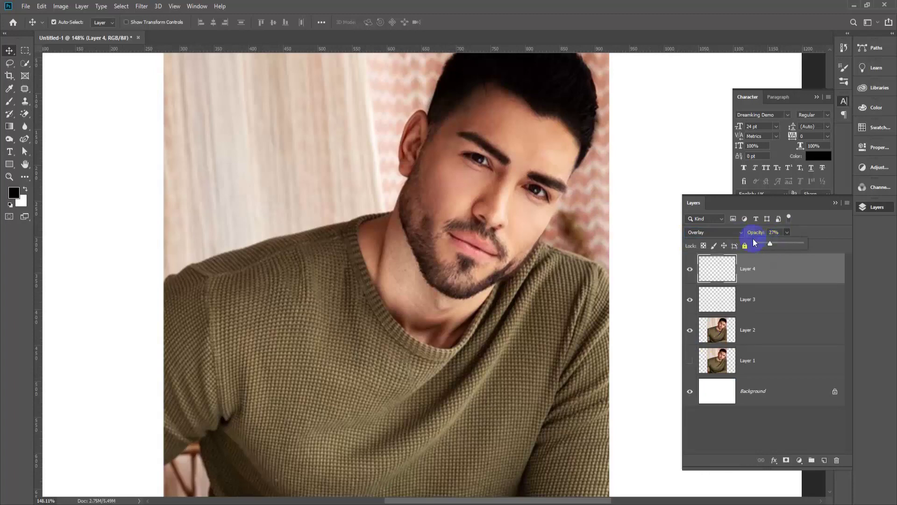
key(ctrl+plus)
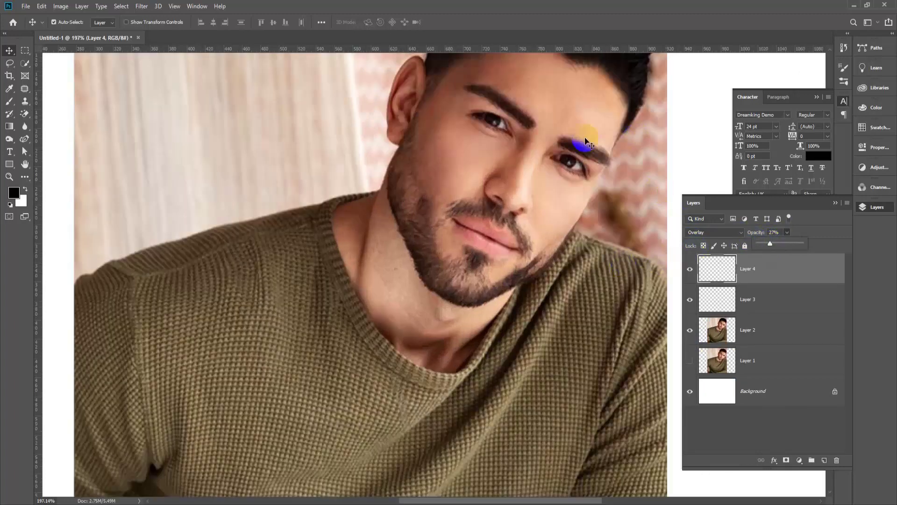
scroll(592, 238, up, 5)
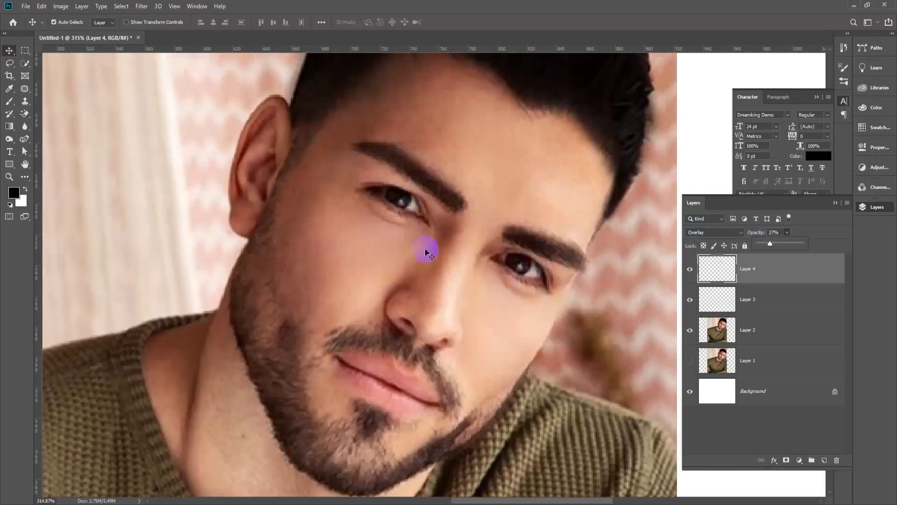
scroll(416, 259, down, 1)
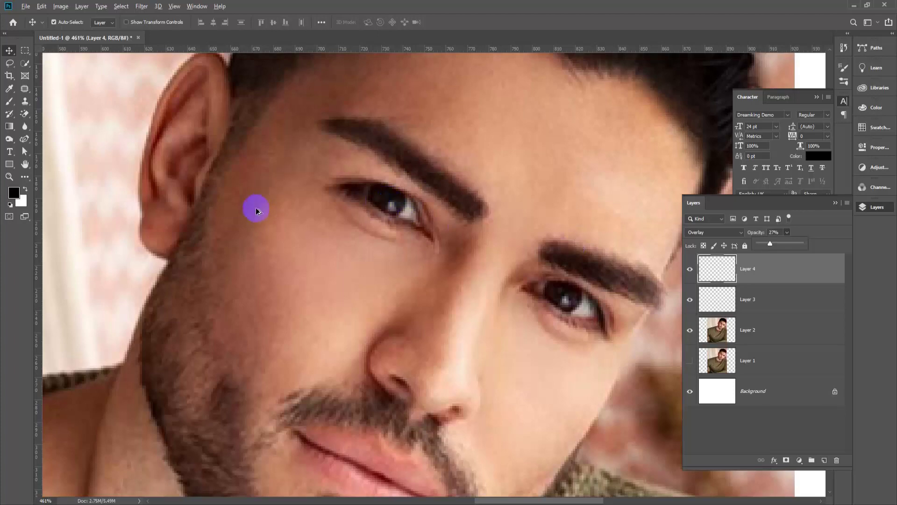
Add a new empty layer above the eyebrow paint layer for colouring the eyes.
scroll(470, 236, down, 1)
scroll(470, 236, up, 1)
click(826, 459)
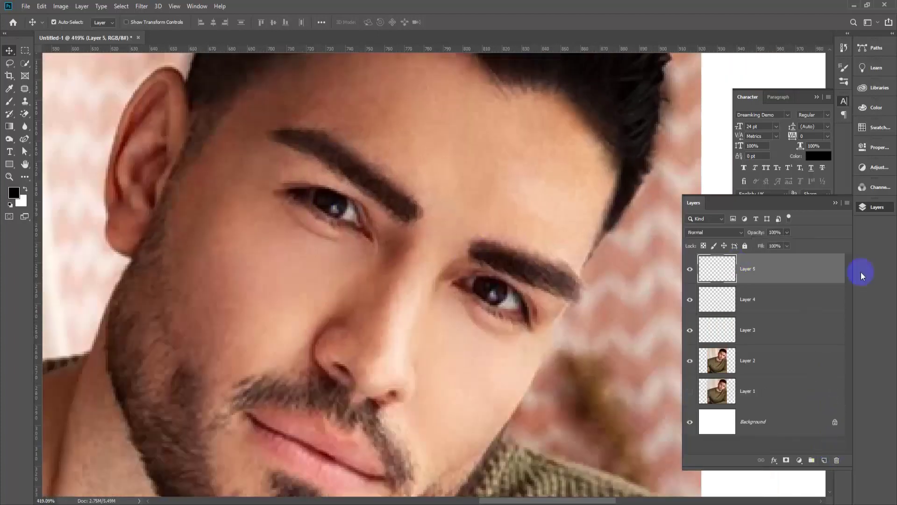
Choose the Hard Round preset from the General Brushes for the Brush tool.
click(9, 102)
right_click(9, 102)
click(51, 99)
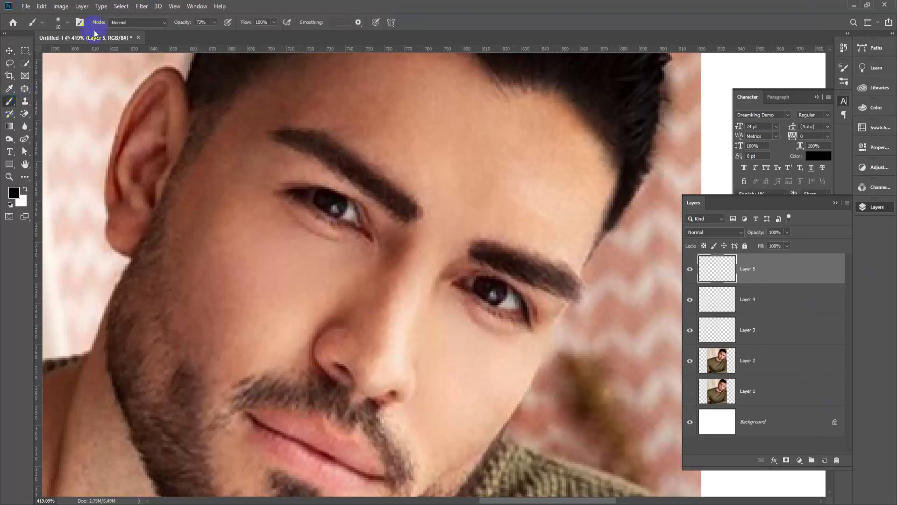
click(68, 24)
scroll(42, 145, up, 1)
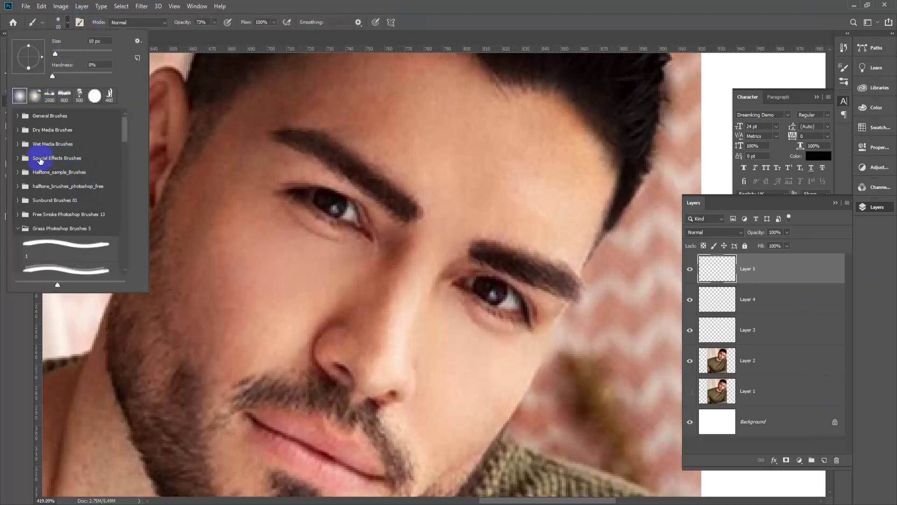
click(20, 122)
click(75, 144)
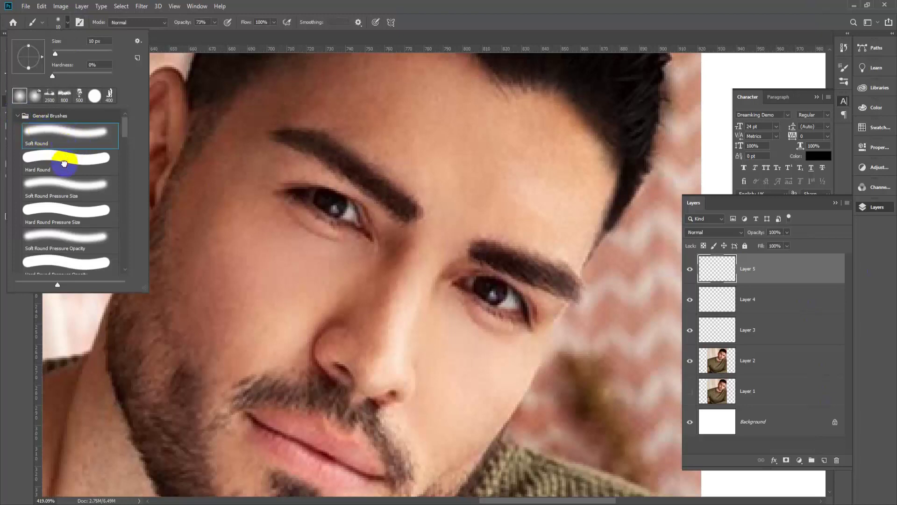
click(541, 4)
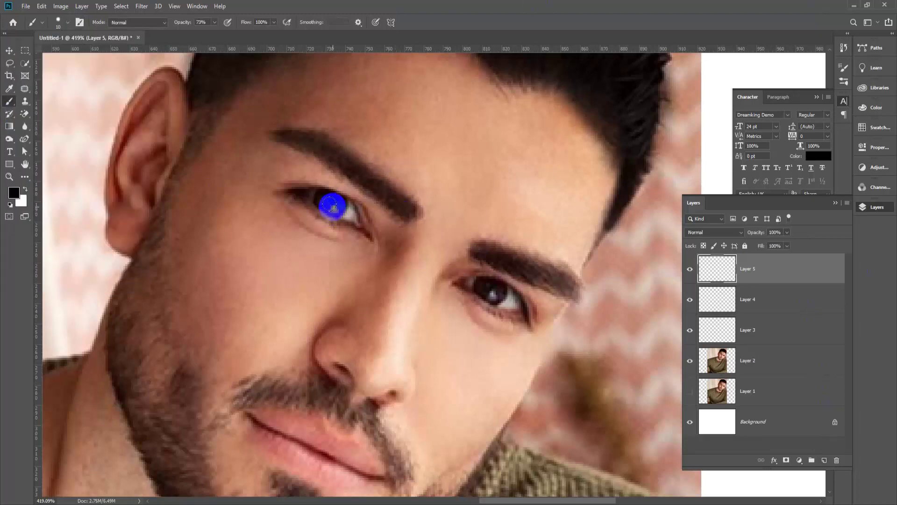
click(807, 437)
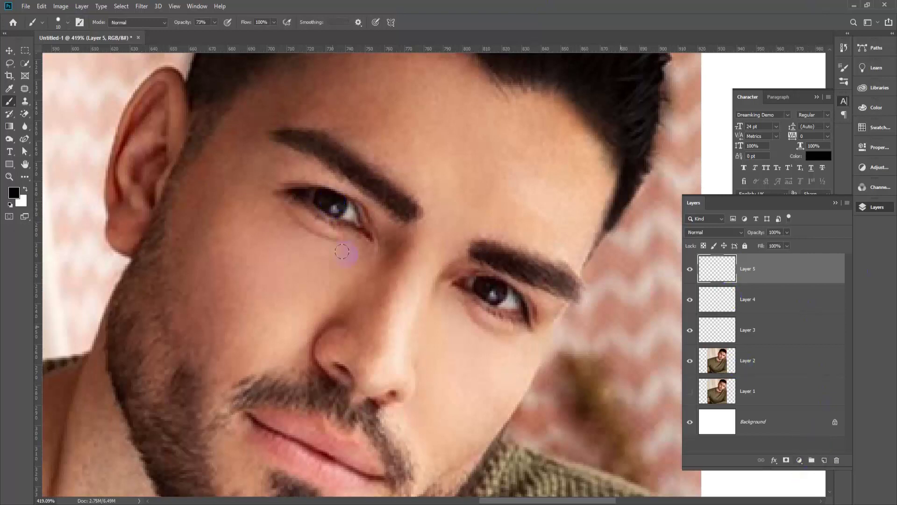
Set the foreground colour to a bright green and ready the Brush tool at 20 px for painting the irises.
click(20, 192)
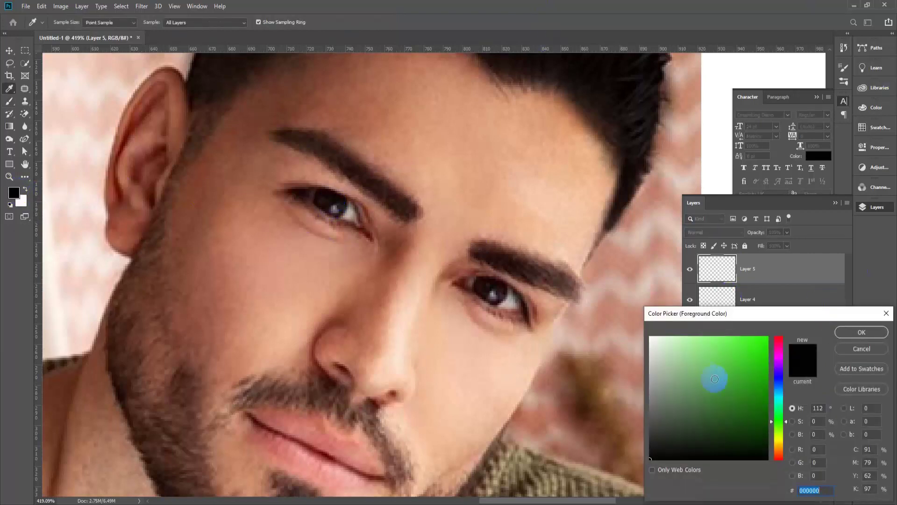
drag(749, 360, 760, 353)
click(870, 336)
key(b)
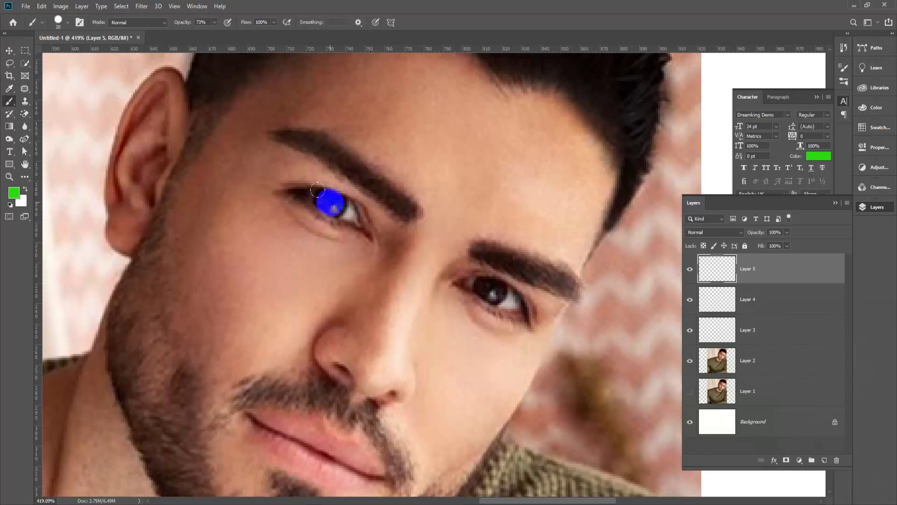
Raise the Brush opacity to 100% and paint a single solid green dot over the iris on the photo's left side.
click(330, 202)
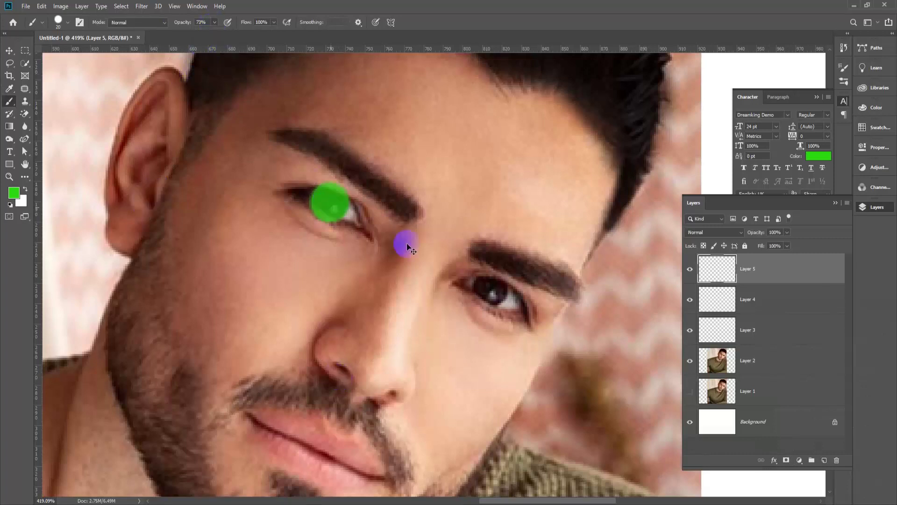
key(ctrl+z)
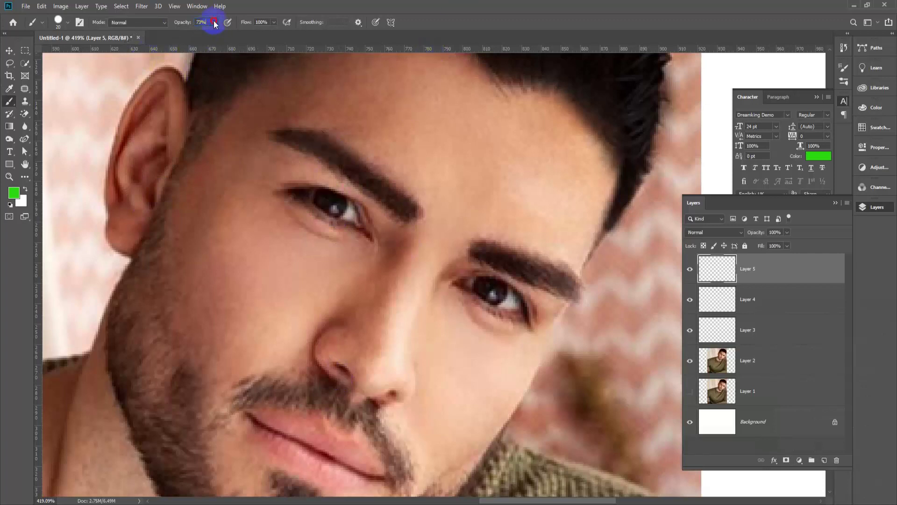
drag(214, 22, 487, 6)
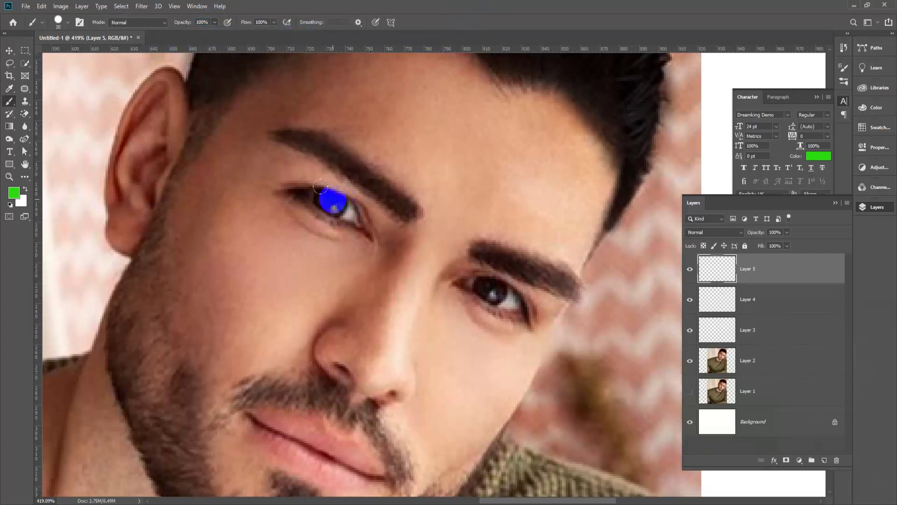
click(331, 202)
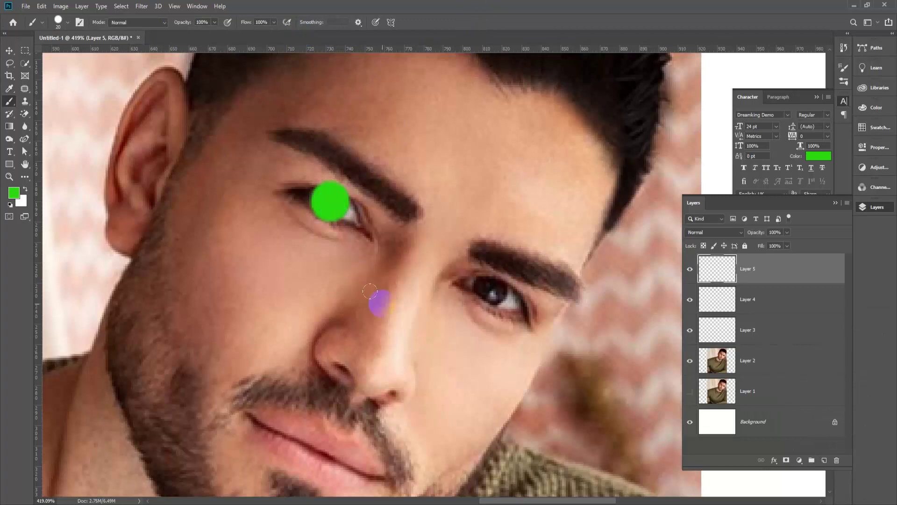
Duplicate the green iris dot and place the copy over the iris of the other eye.
click(11, 50)
click(341, 202)
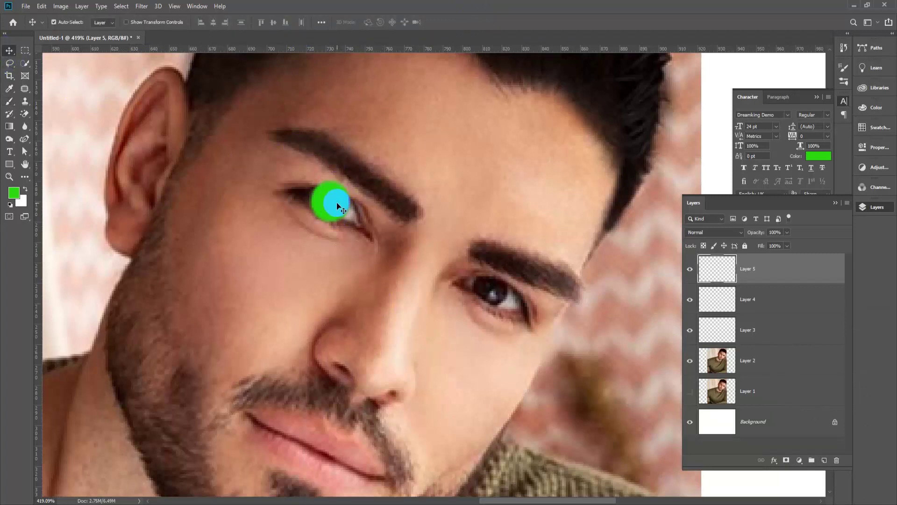
mouse_move(338, 204)
mouse_down()
mouse_move(379, 210)
mouse_move(501, 285)
mouse_move(497, 295)
mouse_up()
click(341, 190)
click(518, 319)
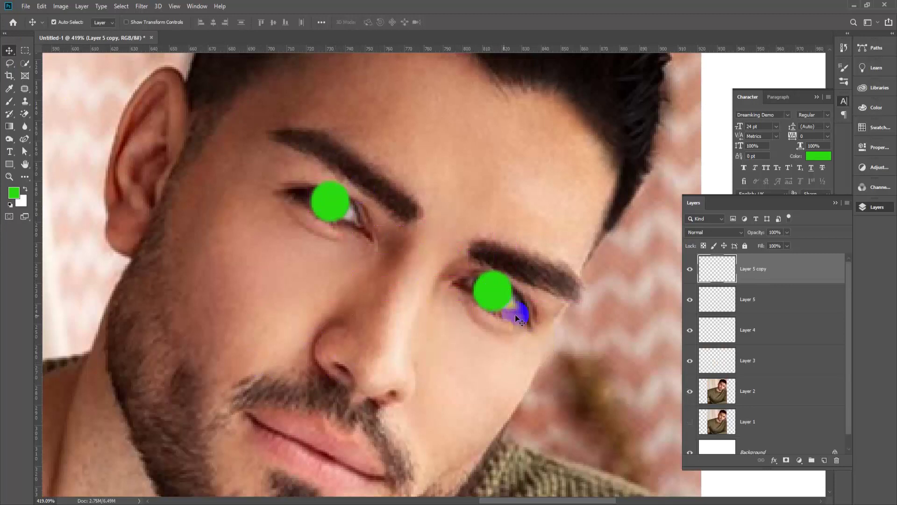
Set the blend mode of both green iris layers, Layer 5 copy and Layer 5, to Multiply.
click(739, 307)
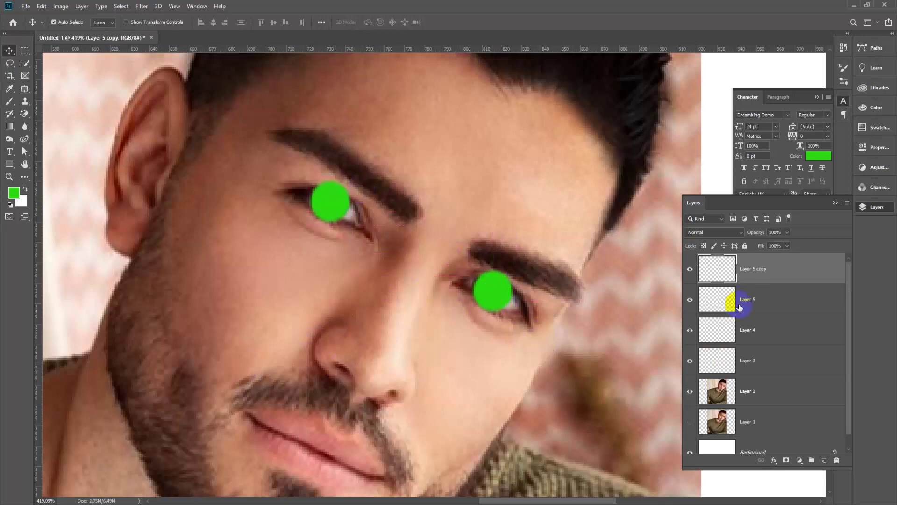
click(739, 234)
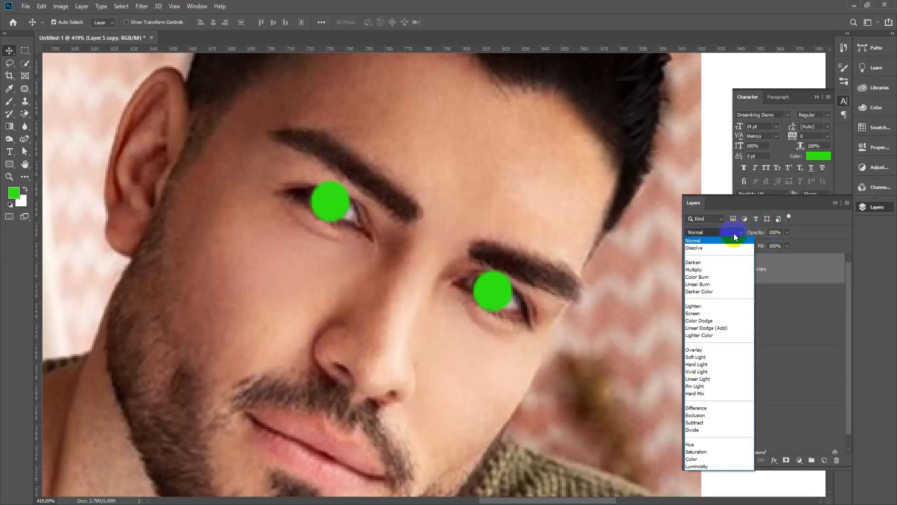
click(721, 270)
click(726, 298)
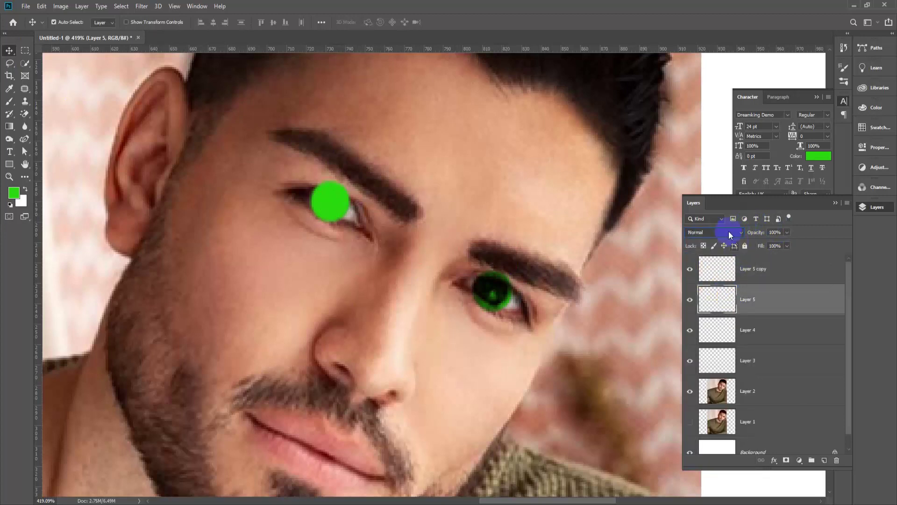
click(731, 231)
click(720, 274)
click(484, 291)
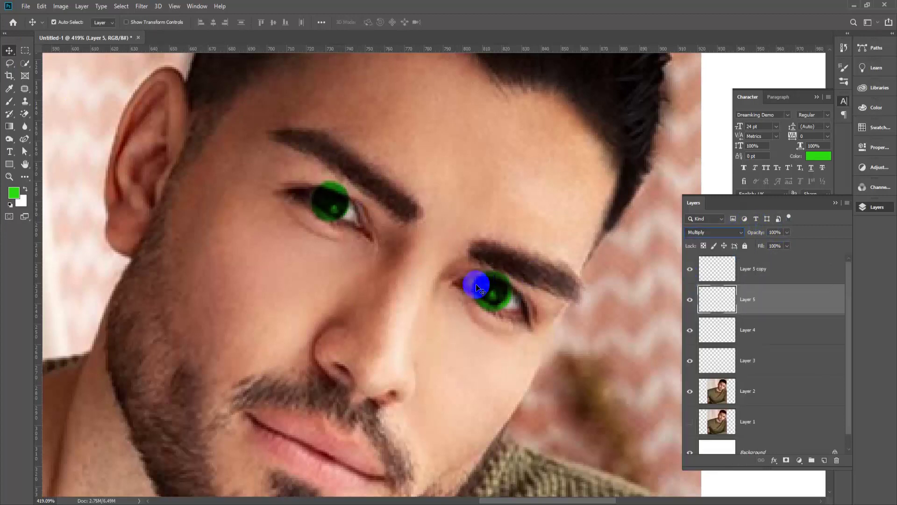
click(516, 299)
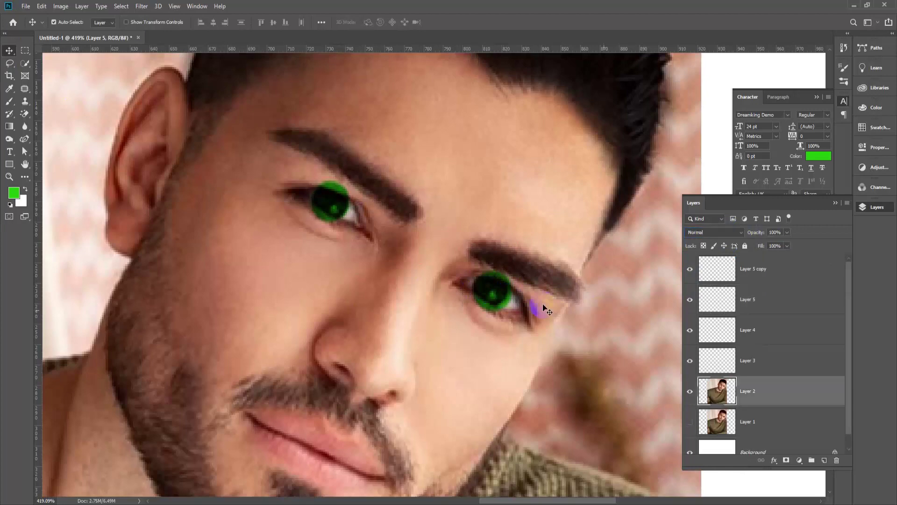
Erase the green on Layer 5 copy that spills over the eyelids and eye white around the iris.
scroll(509, 303, up, 2)
scroll(510, 303, up, 2)
click(487, 287)
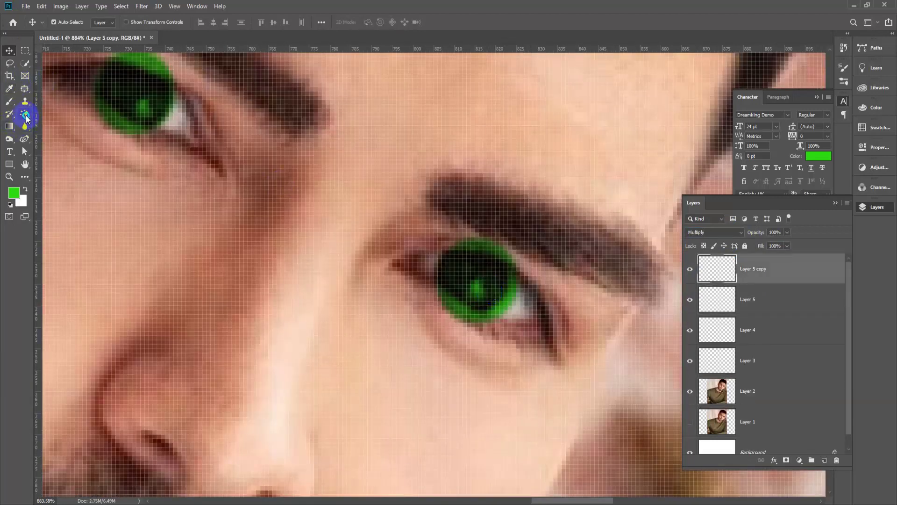
drag(27, 118, 58, 116)
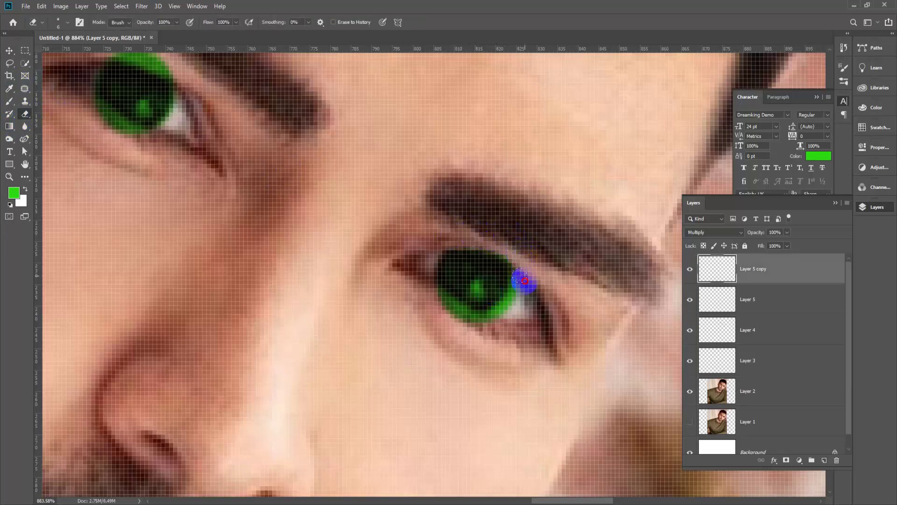
mouse_move(513, 312)
mouse_down()
mouse_move(465, 327)
mouse_move(440, 308)
mouse_up()
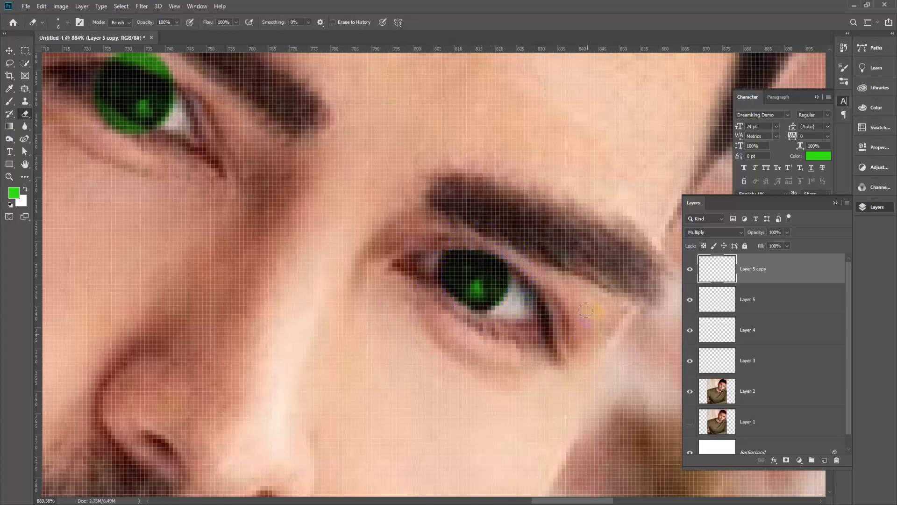
Erase the green spill around the other iris on Layer 5.
scroll(136, 130, up, 2)
scroll(301, 237, up, 3)
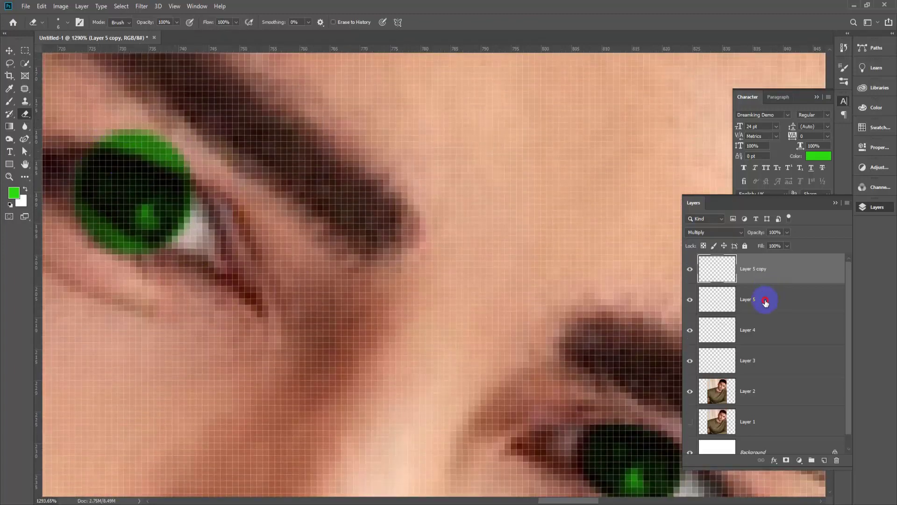
click(765, 302)
mouse_move(99, 123)
mouse_down()
mouse_move(161, 137)
mouse_move(181, 157)
mouse_move(185, 205)
mouse_move(169, 233)
mouse_move(130, 250)
mouse_move(81, 225)
mouse_move(50, 167)
mouse_move(52, 150)
mouse_move(63, 161)
mouse_move(96, 135)
mouse_up()
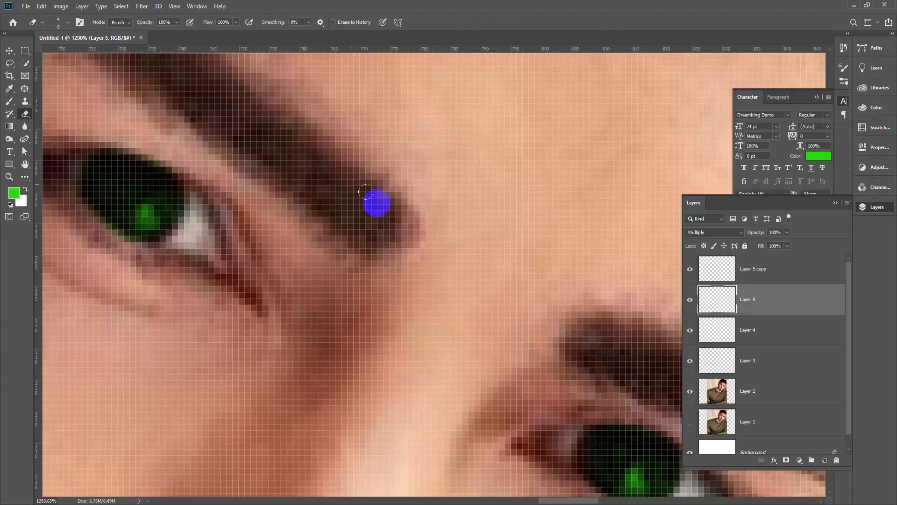
Lower the opacity of Layer 5 and Layer 5 copy to 70% each.
scroll(366, 191, down, 5)
click(9, 50)
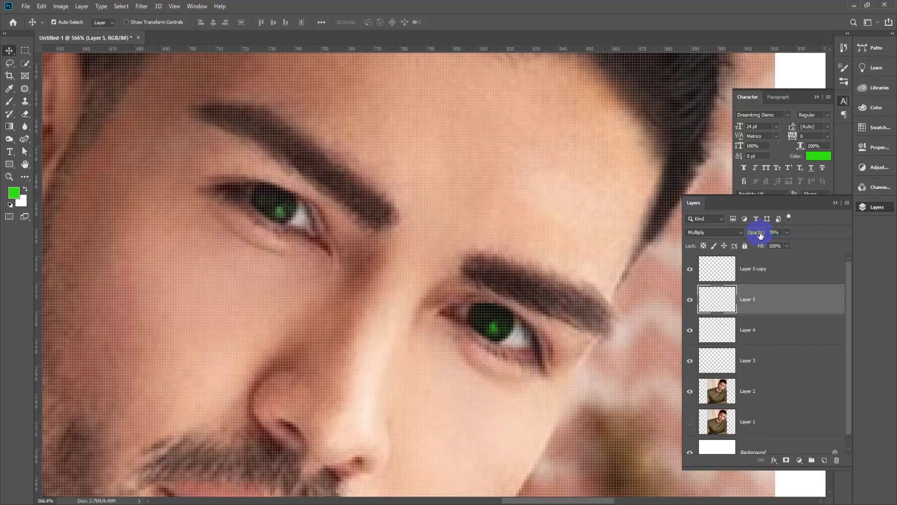
click(771, 274)
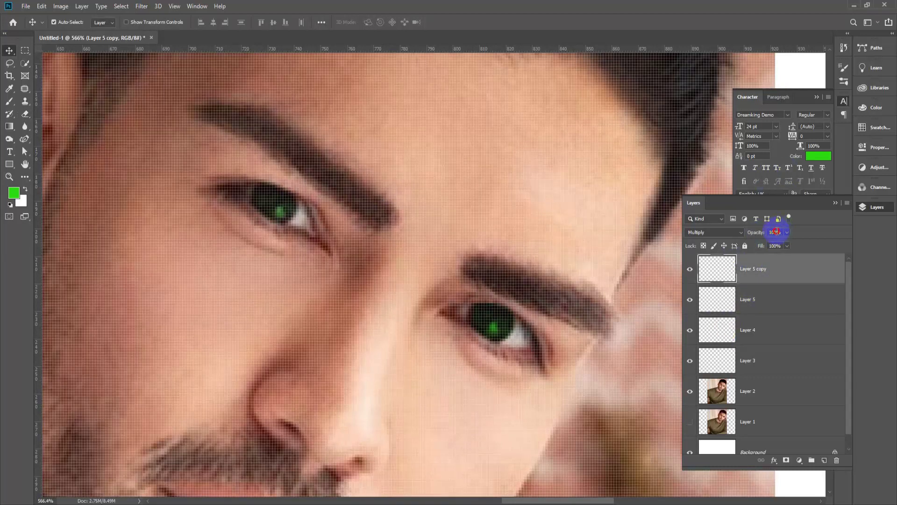
text(70)
key(Return)
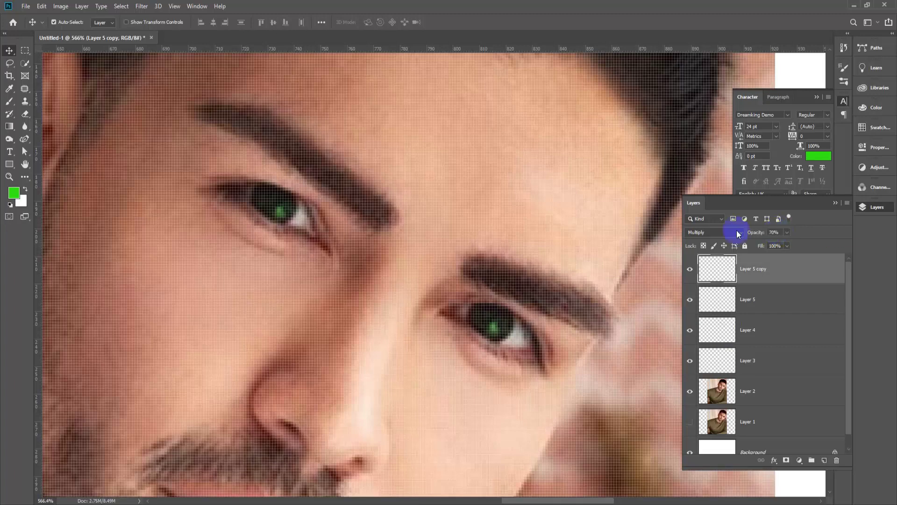
Select both green iris layers together and reduce their opacity to about 59%, judging the eye colour against the whole portrait.
scroll(593, 286, down, 3)
click(627, 340)
scroll(355, 176, down, 4)
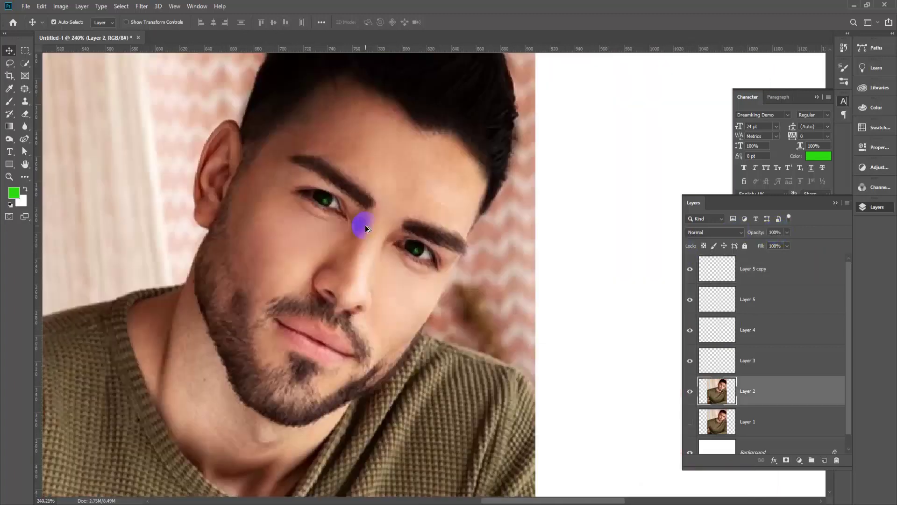
scroll(333, 307, down, 2)
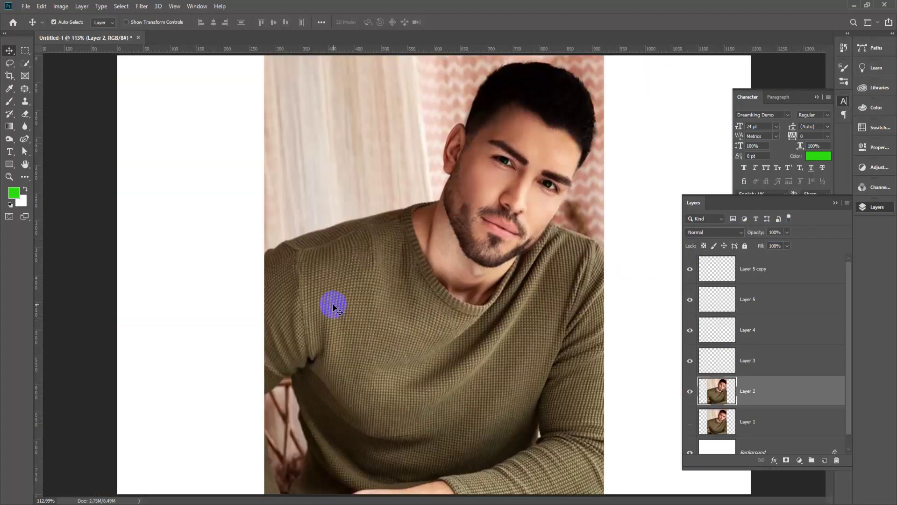
click(788, 277)
ctrl+click(782, 289)
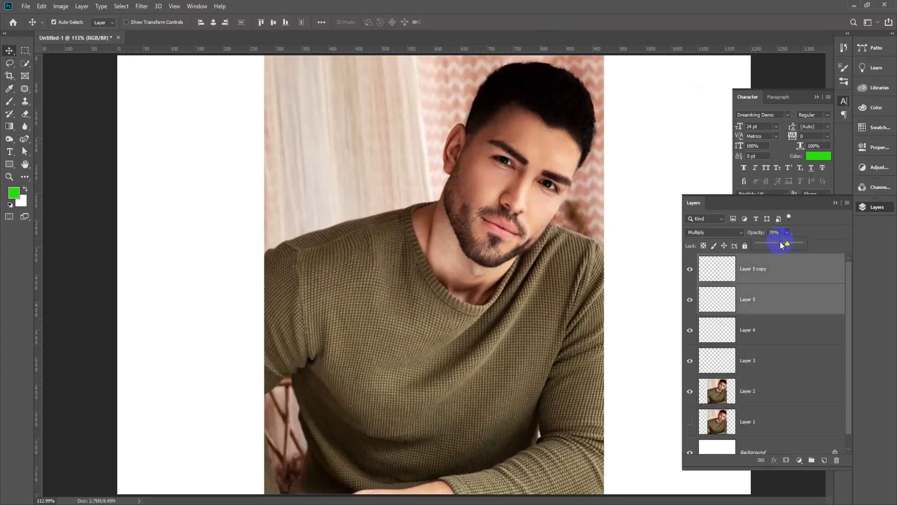
drag(778, 245, 774, 244)
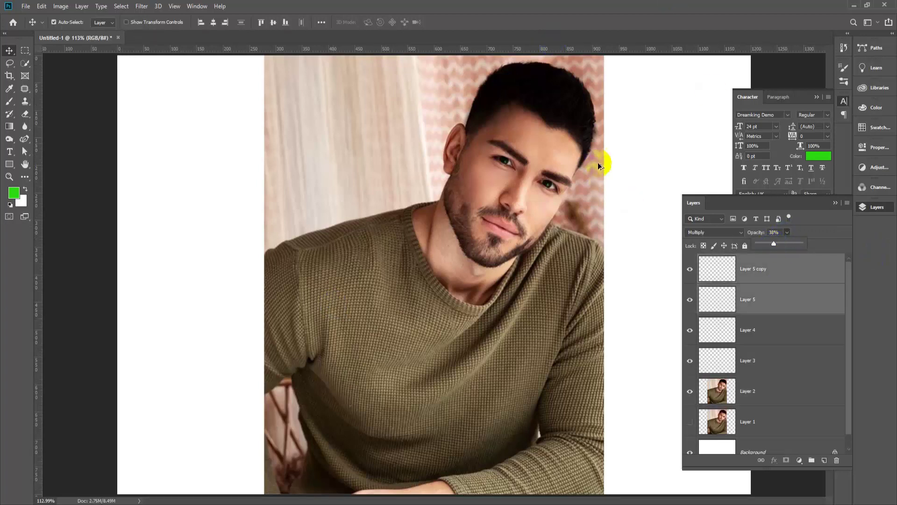
scroll(601, 160, up, 4)
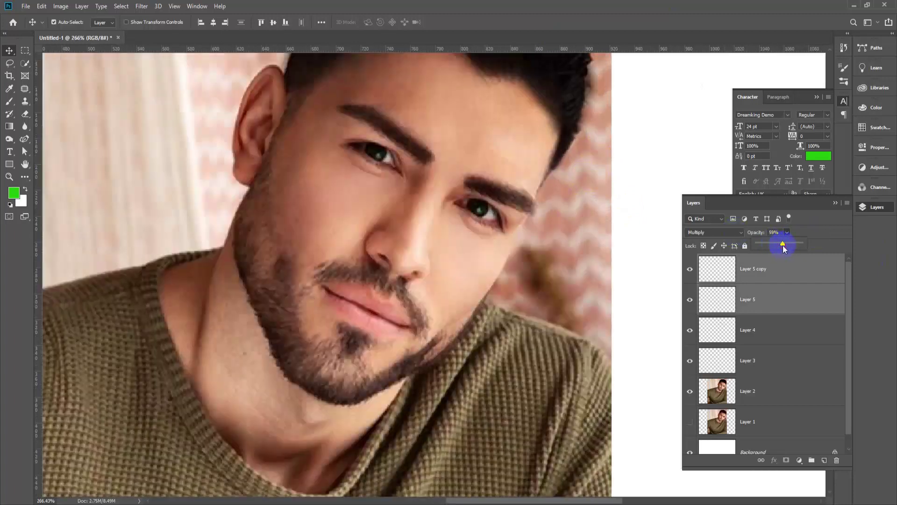
click(605, 245)
Examine the recoloured eyes, eyebrows and hair at several magnifications.
scroll(481, 257, down, 2)
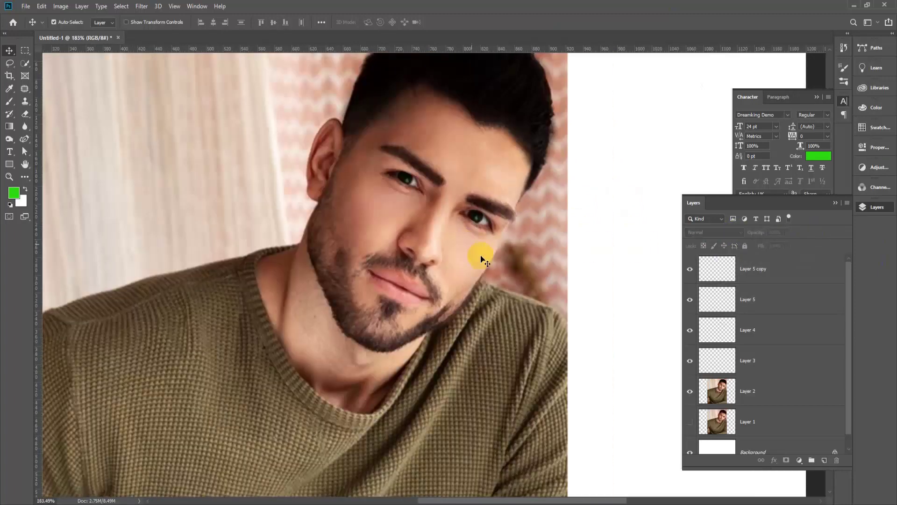
mouse_move(376, 305)
mouse_down()
mouse_move(471, 276)
mouse_move(438, 245)
mouse_up()
scroll(438, 244, up, 1)
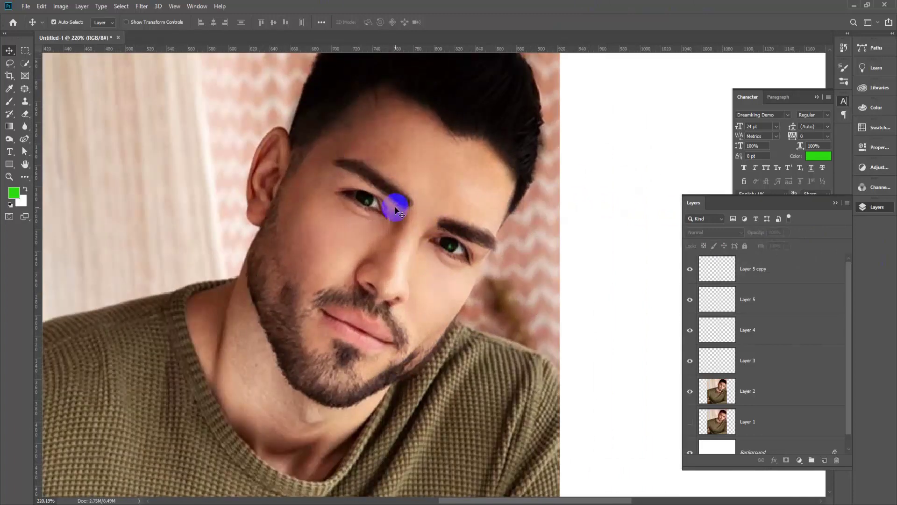
scroll(421, 367, up, 2)
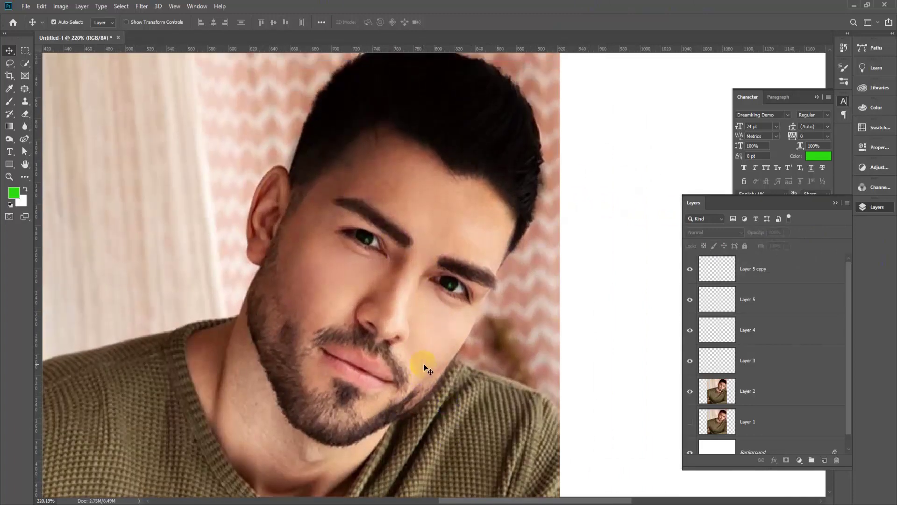
scroll(410, 204, up, 2)
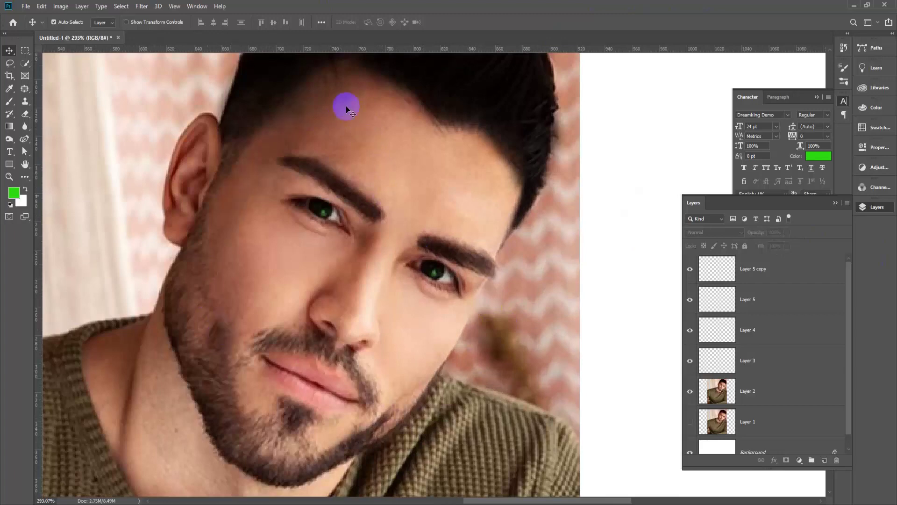
scroll(437, 293, up, 2)
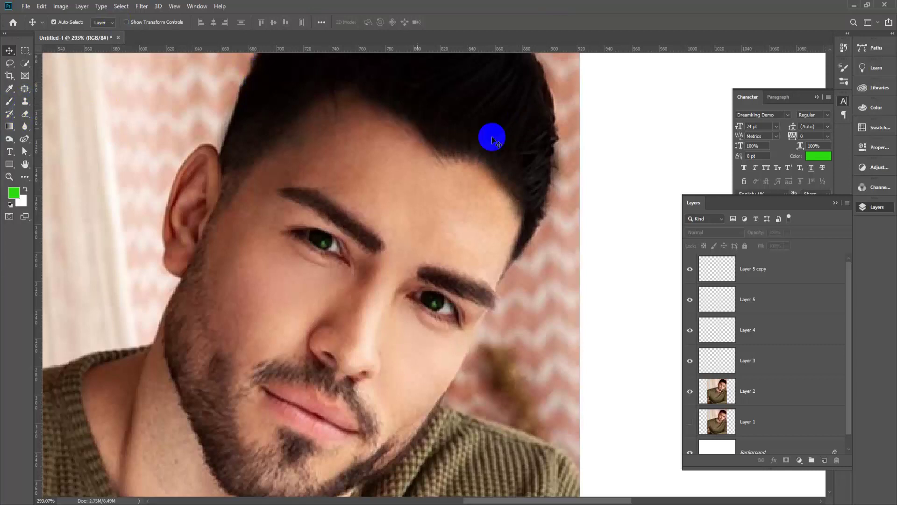
scroll(468, 238, up, 1)
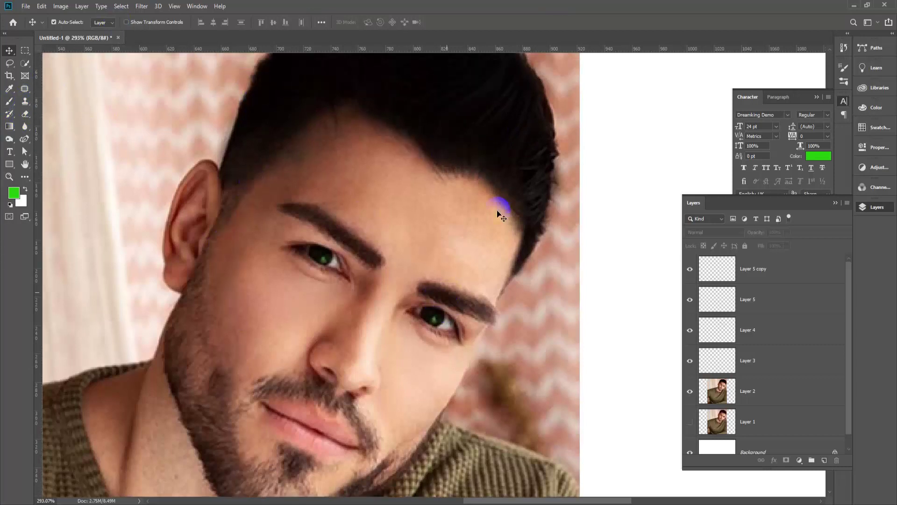
Ready the Dodge tool on the Layer 2 photo with Midtones range, 50% exposure and a brush reduced to 80 px.
click(27, 114)
click(9, 140)
right_click(8, 141)
click(47, 138)
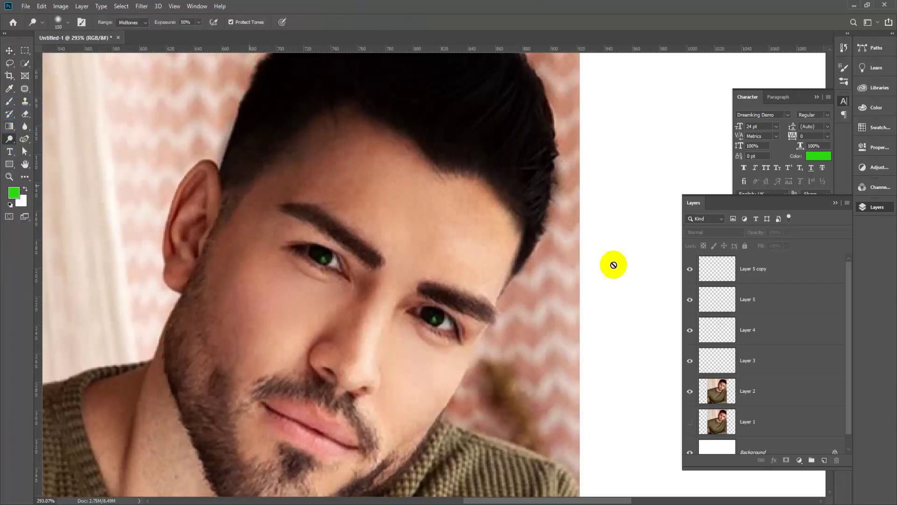
click(780, 388)
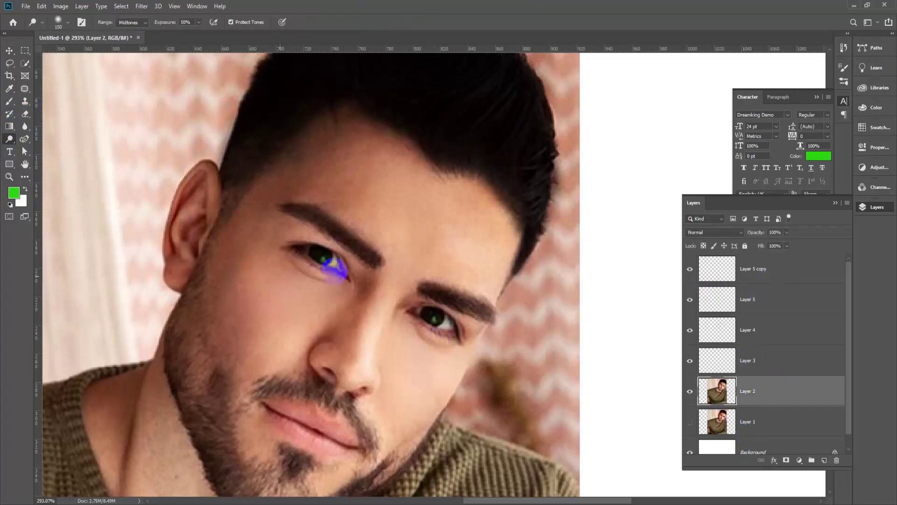
key(bracketleft)
key(bracketleft)
key(bracketleft)
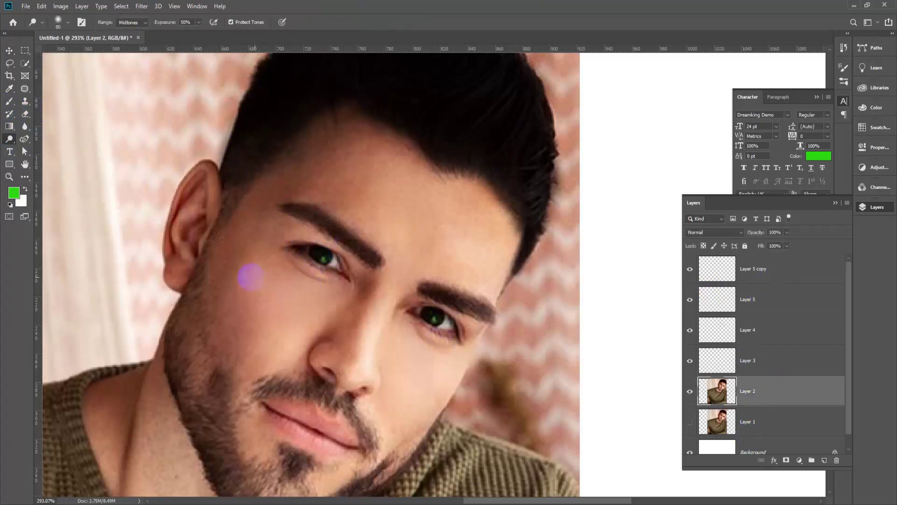
Dodge the skin along the temple, cheek and forehead on Layer 2 to brighten the face.
mouse_move(230, 251)
mouse_down()
mouse_move(235, 328)
mouse_move(227, 345)
mouse_move(213, 263)
mouse_move(203, 373)
mouse_move(222, 416)
mouse_up()
scroll(223, 416, down, 5)
mouse_move(276, 281)
mouse_down()
mouse_move(321, 256)
mouse_move(270, 264)
mouse_move(242, 294)
mouse_move(229, 362)
mouse_up()
scroll(320, 257, up, 5)
mouse_move(321, 256)
mouse_down()
mouse_move(300, 241)
mouse_move(206, 276)
mouse_move(161, 431)
mouse_up()
scroll(290, 216, down, 5)
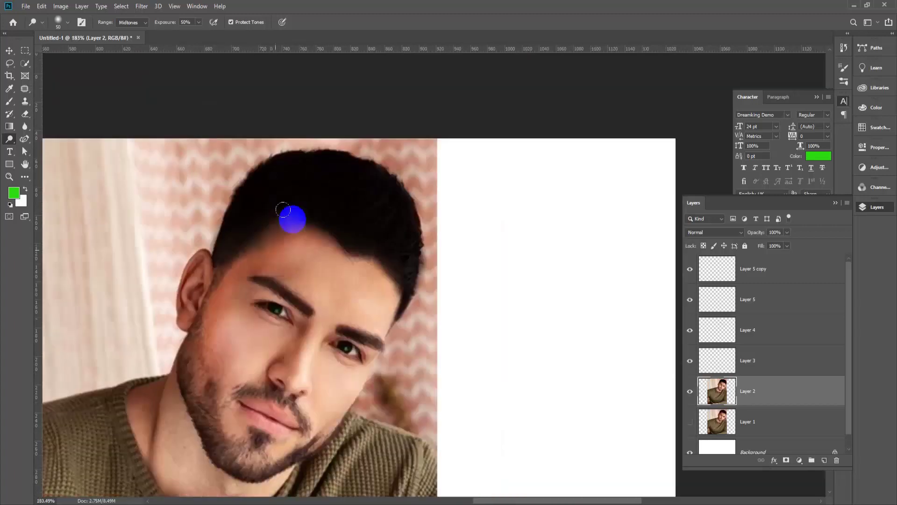
mouse_move(276, 233)
mouse_down()
mouse_move(237, 263)
mouse_move(217, 268)
mouse_move(200, 298)
mouse_move(239, 419)
mouse_up()
scroll(366, 345, down, 4)
scroll(633, 149, up, 3)
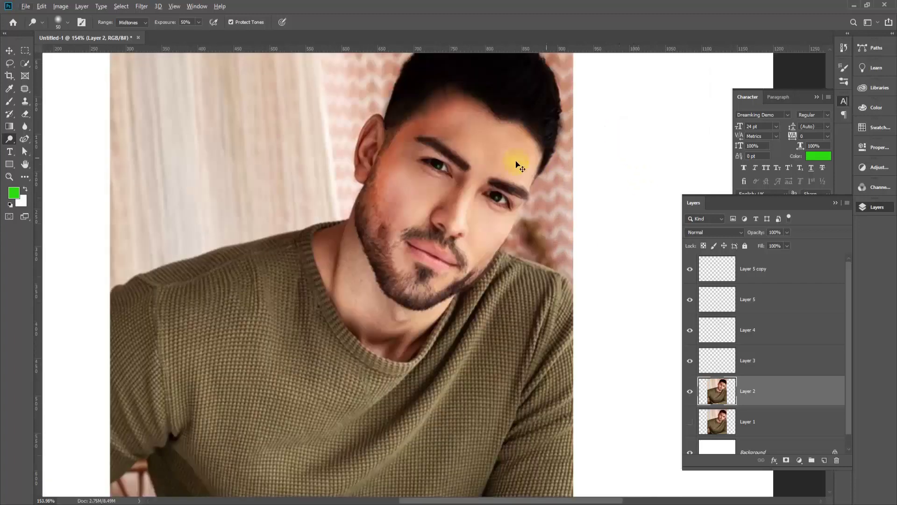
Examine the brightened face up close and within the whole portrait at several magnifications.
mouse_move(423, 111)
mouse_down()
mouse_move(441, 163)
mouse_move(457, 164)
mouse_move(456, 67)
mouse_move(437, 137)
mouse_move(395, 152)
mouse_move(434, 162)
mouse_move(424, 160)
mouse_move(438, 133)
mouse_move(450, 148)
mouse_move(384, 172)
mouse_move(358, 209)
mouse_move(345, 271)
mouse_move(359, 393)
mouse_move(379, 415)
mouse_up()
scroll(467, 79, up, 3)
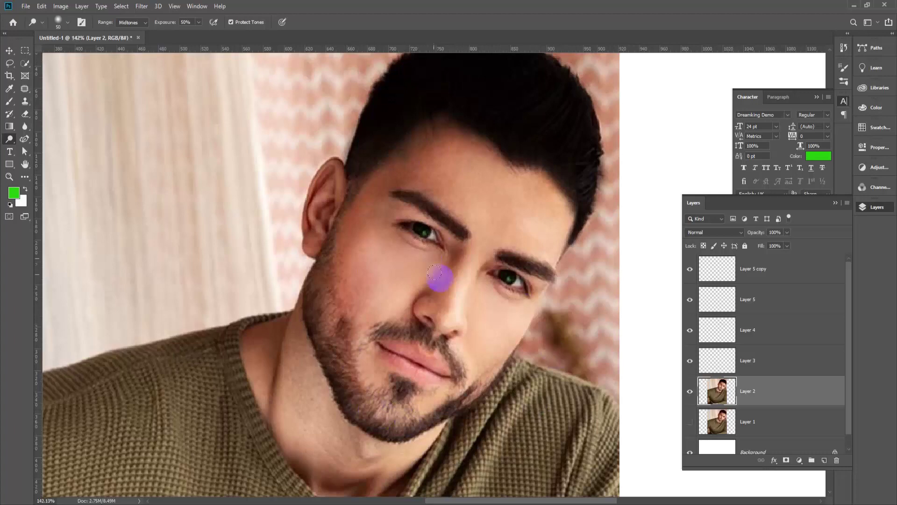
scroll(545, 290, down, 6)
scroll(598, 267, up, 2)
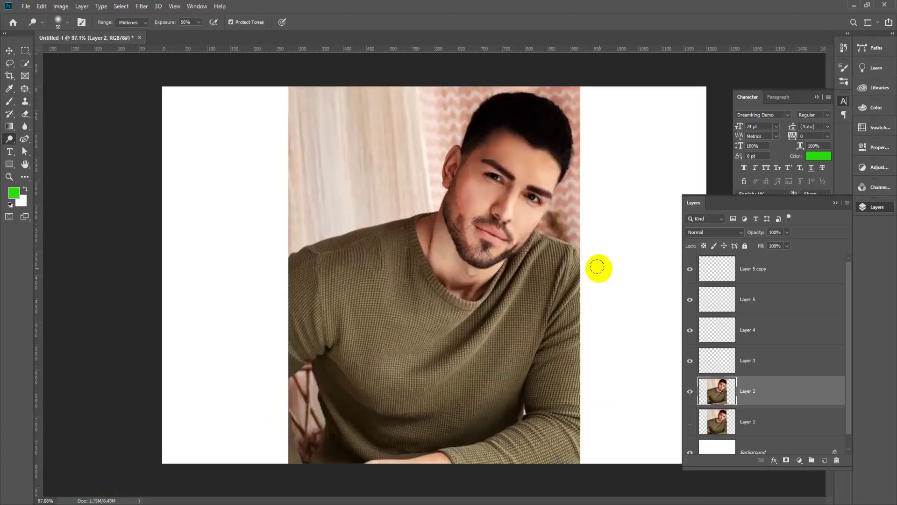
scroll(598, 267, up, 2)
scroll(318, 310, down, 1)
click(488, 224)
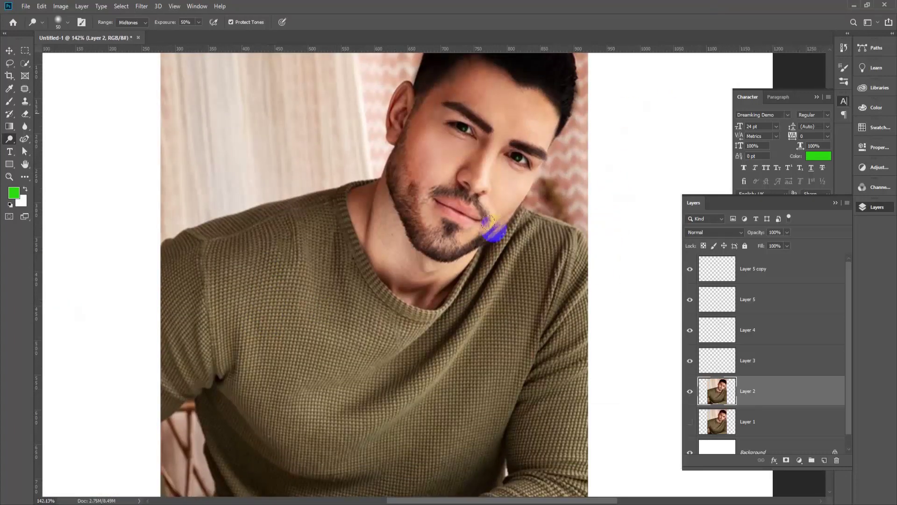
Select the upper and lower lips together with a freehand Lasso outline traced along their edges.
scroll(567, 120, up, 1)
scroll(512, 233, up, 6)
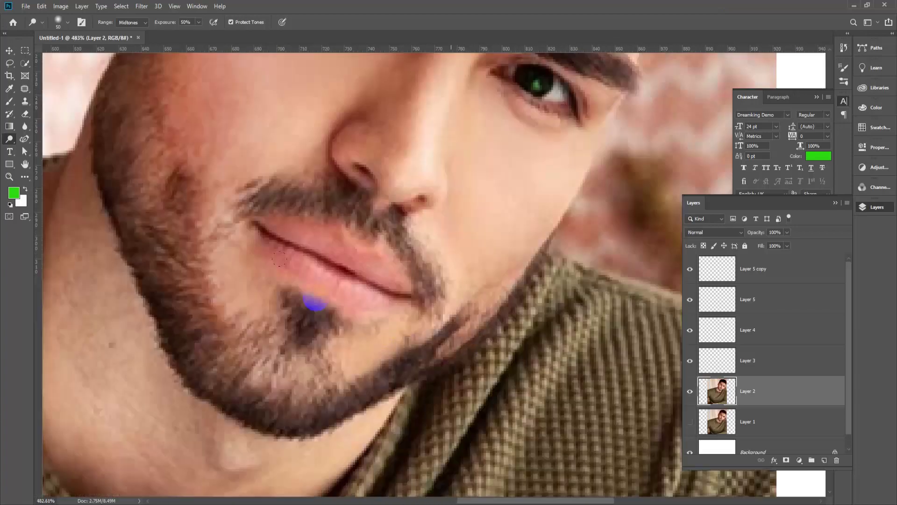
click(14, 96)
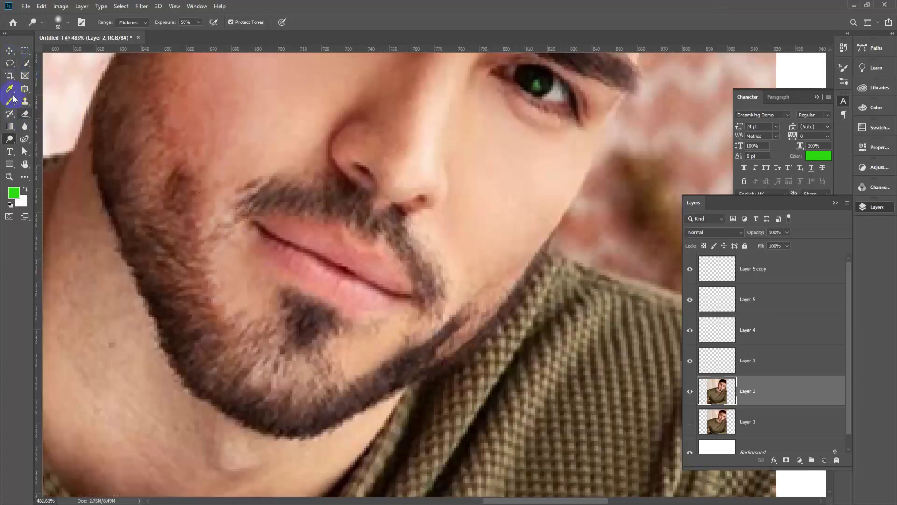
click(10, 64)
scroll(341, 321, up, 2)
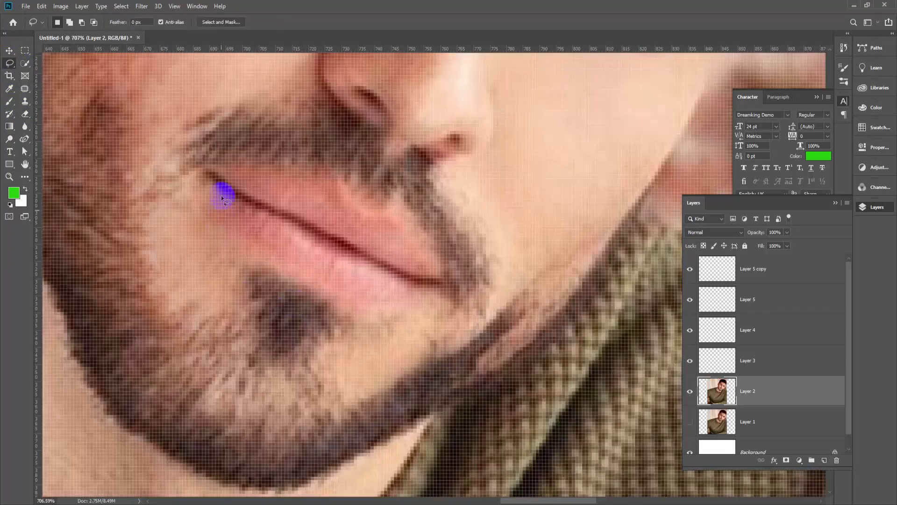
mouse_move(206, 169)
mouse_down()
mouse_move(279, 156)
mouse_move(324, 160)
mouse_move(372, 213)
mouse_up()
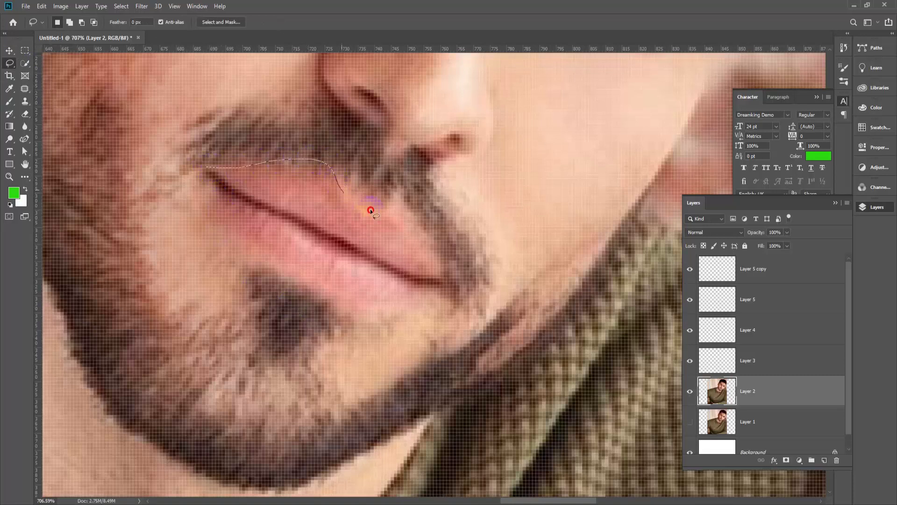
drag(449, 284, 411, 303)
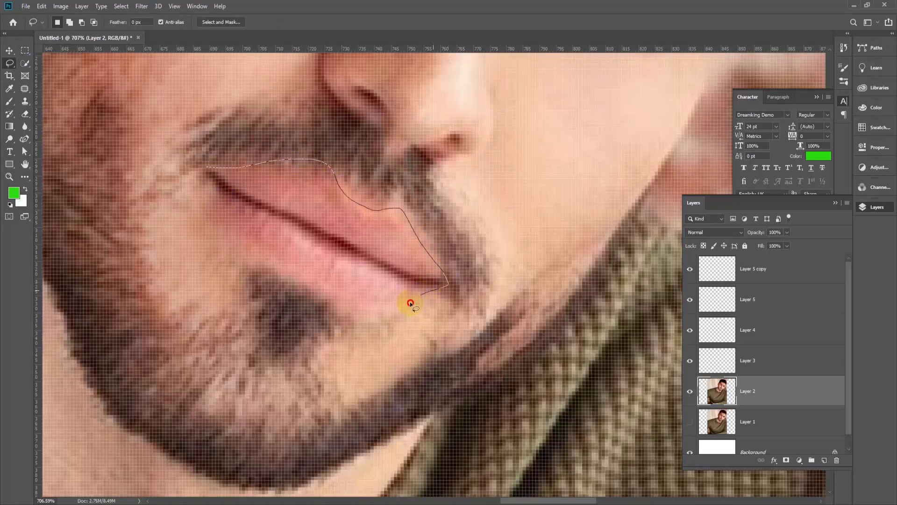
mouse_move(264, 252)
mouse_down()
mouse_move(241, 235)
mouse_move(214, 187)
mouse_up()
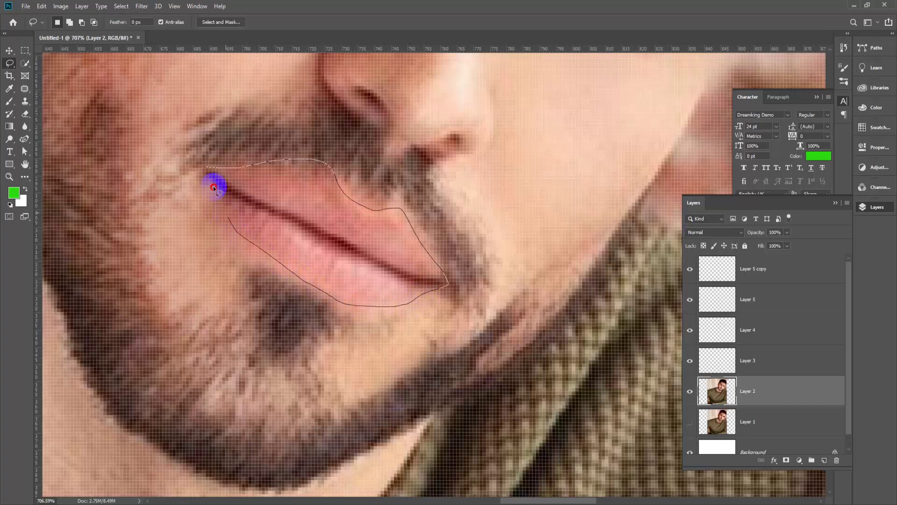
drag(208, 171, 206, 169)
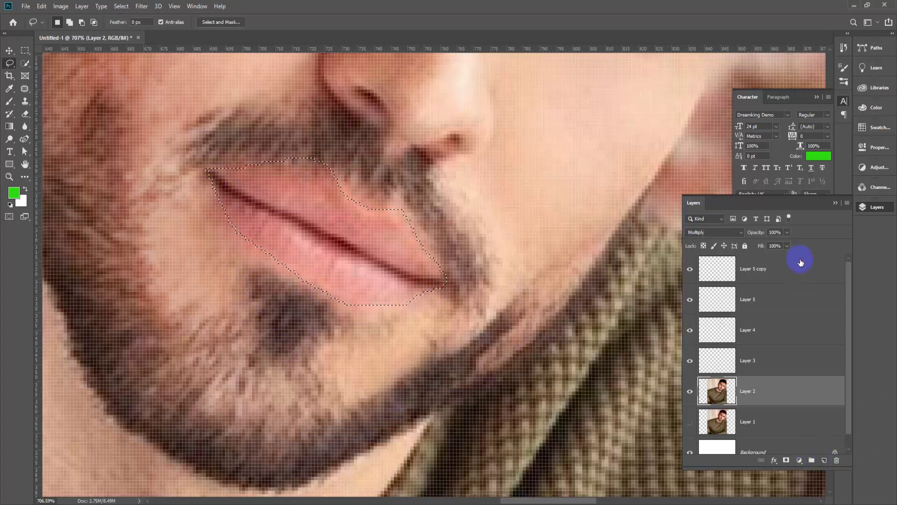
Add a new layer above Layer 5 copy and fill the lip selection with the coral foreground colour d3766b, based on a sample of the lips.
click(798, 276)
click(823, 462)
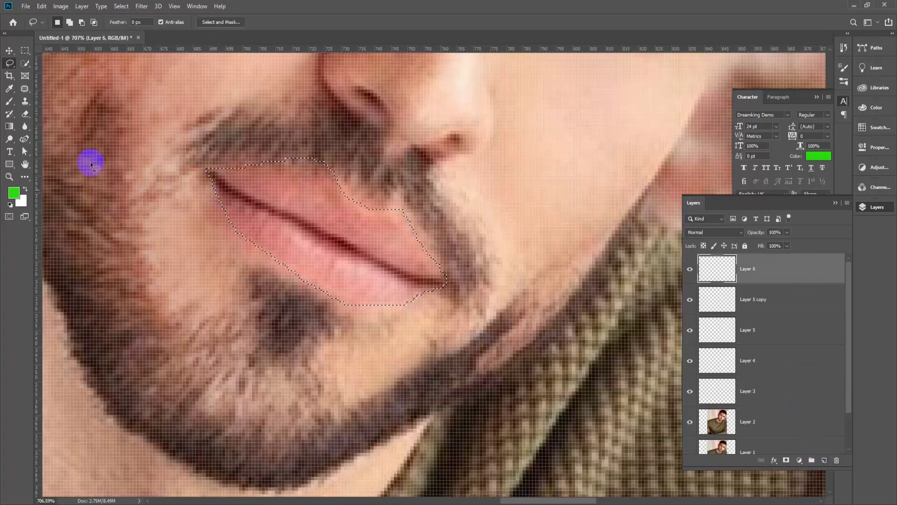
click(14, 192)
click(315, 202)
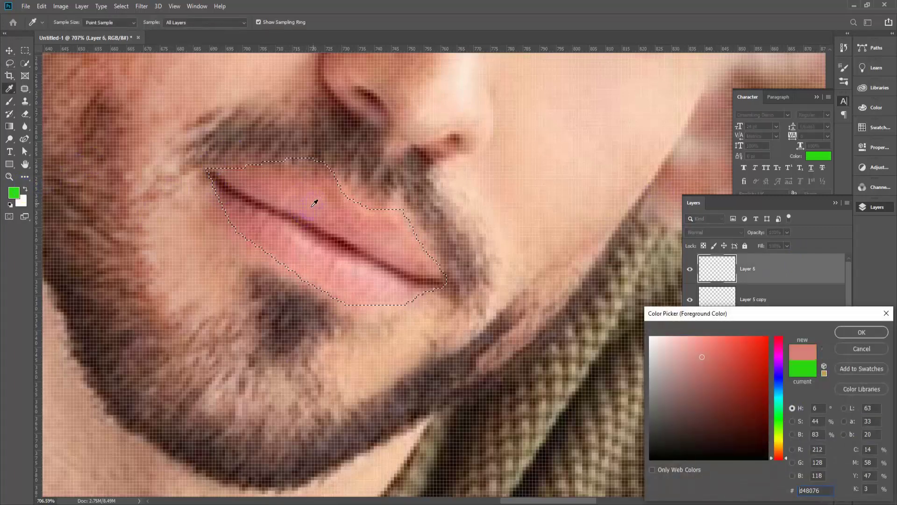
click(722, 354)
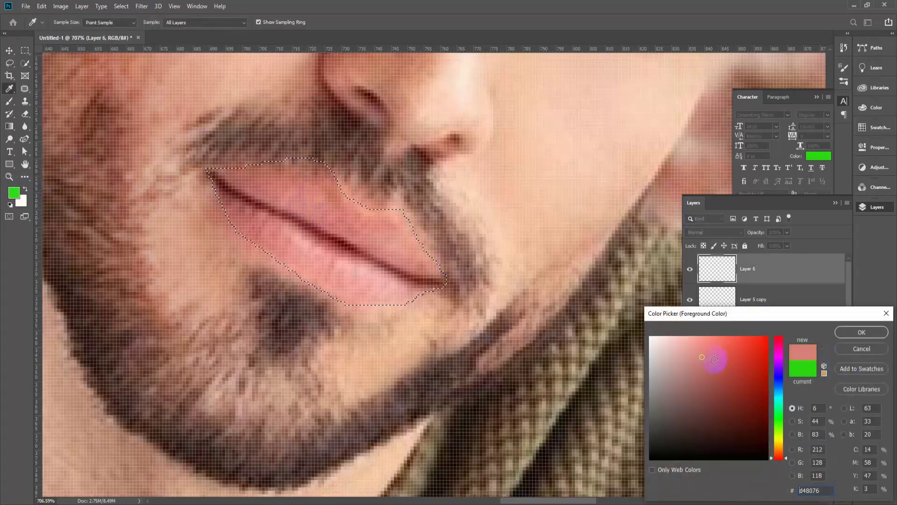
click(880, 339)
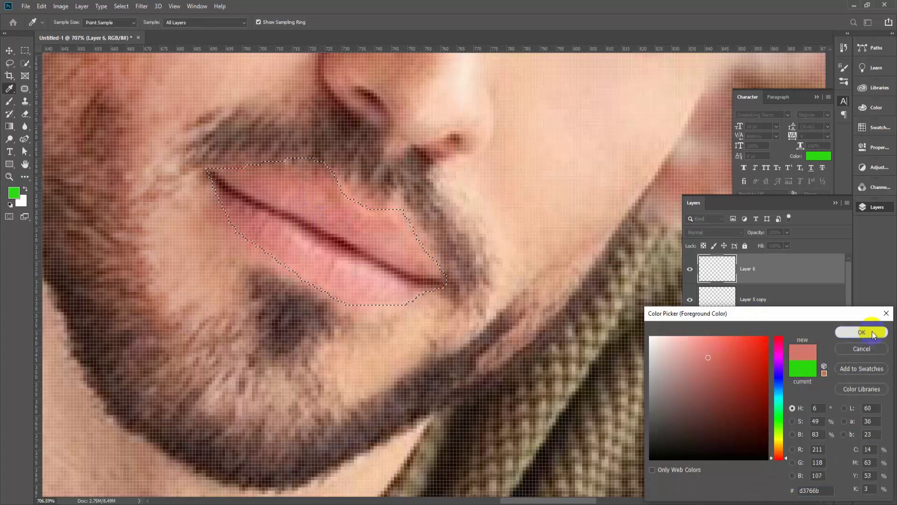
key(l)
key(alt+BackSpace)
click(784, 331)
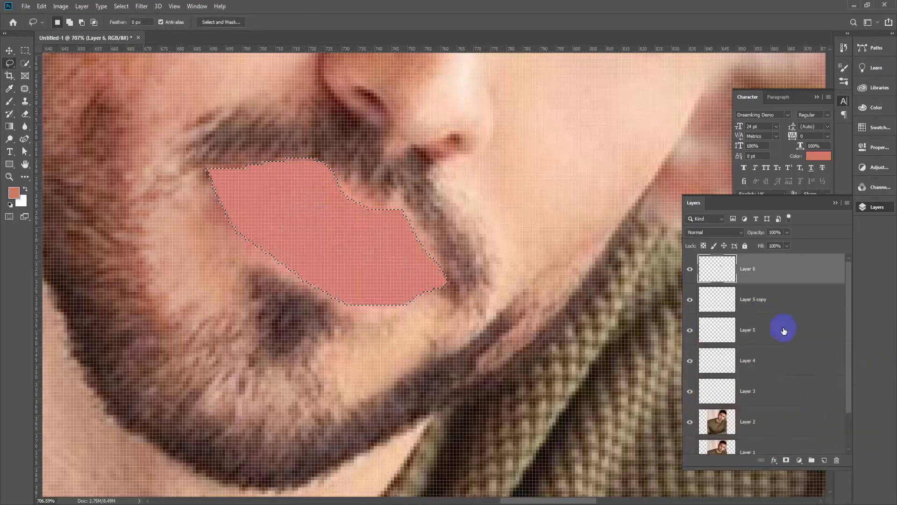
Set the lip colour layer's blend mode to Multiply, trying Overlay for comparison, and clear the lip selection.
click(701, 173)
click(714, 233)
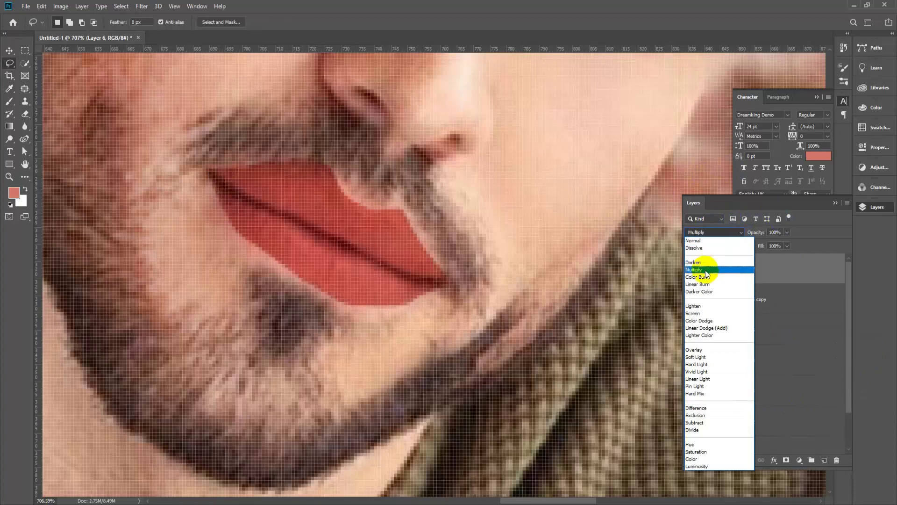
click(718, 268)
click(722, 232)
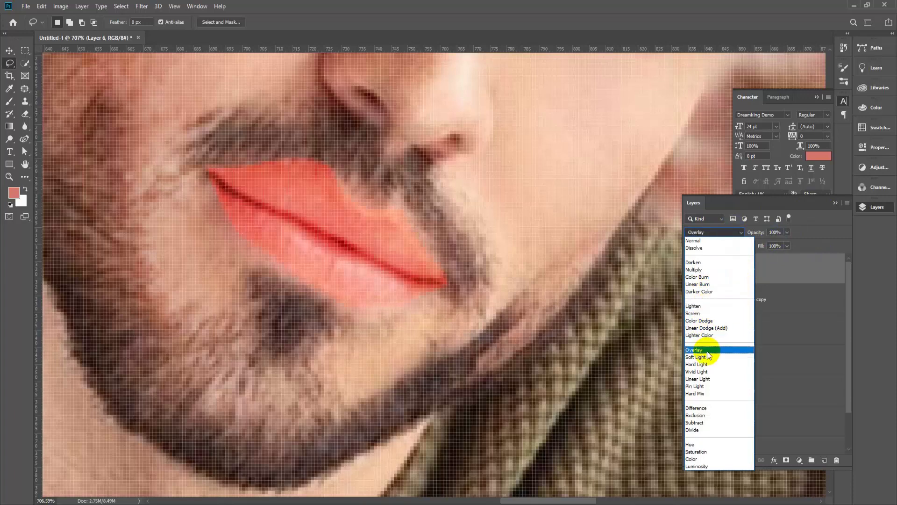
click(709, 271)
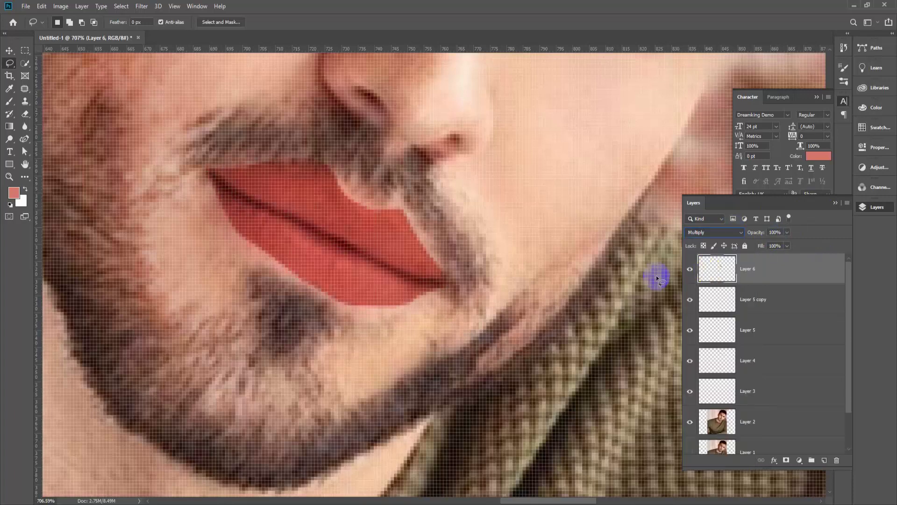
click(441, 280)
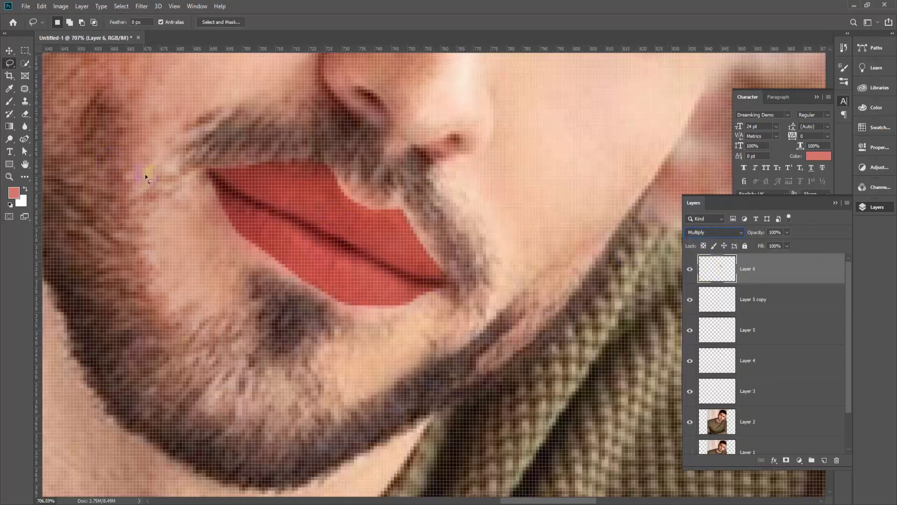
Soften the edges of the lip colour on Layer 6 with the Blur tool at 50% strength.
click(25, 126)
click(56, 123)
mouse_move(330, 166)
mouse_down()
mouse_move(281, 183)
mouse_move(209, 164)
mouse_move(315, 156)
mouse_move(367, 206)
mouse_move(408, 220)
mouse_move(461, 300)
mouse_move(329, 307)
mouse_move(358, 313)
mouse_move(317, 287)
mouse_up()
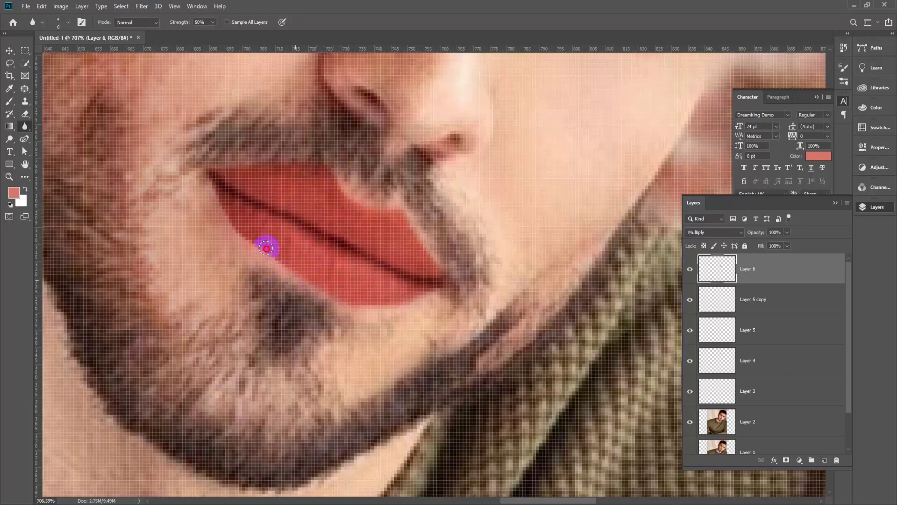
mouse_move(266, 248)
mouse_down()
mouse_move(270, 258)
mouse_move(249, 252)
mouse_up()
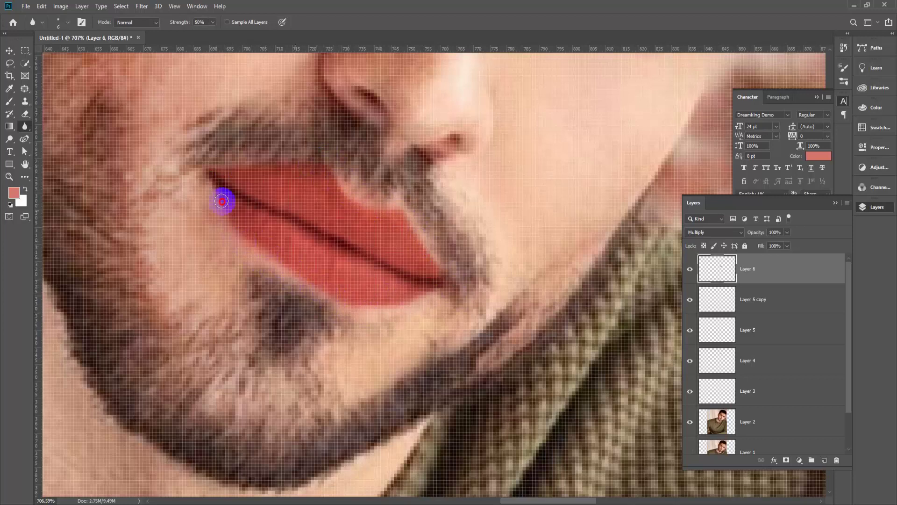
mouse_move(222, 201)
mouse_down()
mouse_move(223, 215)
mouse_move(212, 169)
mouse_move(259, 247)
mouse_move(362, 294)
mouse_move(452, 286)
mouse_move(434, 243)
mouse_up()
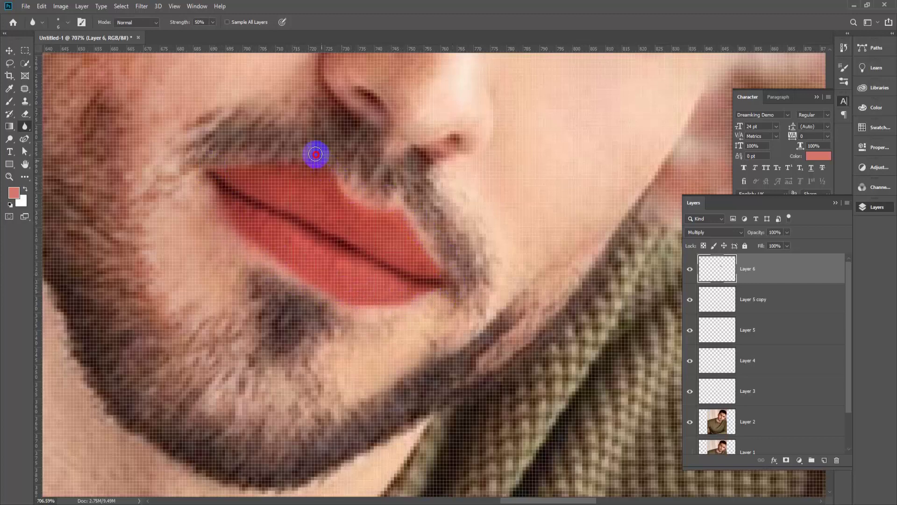
Reduce the lip colour layer's opacity to about 45% and make the Layer 2 photo the active layer.
scroll(249, 302, down, 5)
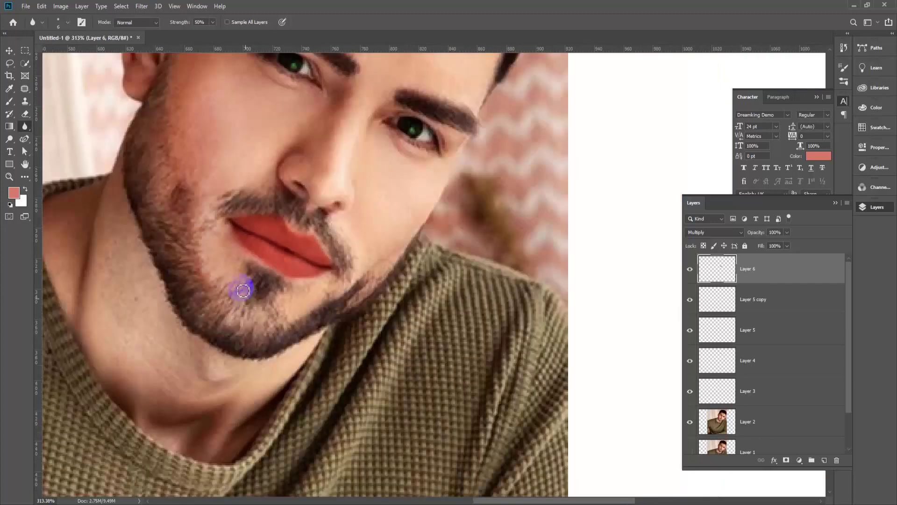
scroll(243, 291, up, 2)
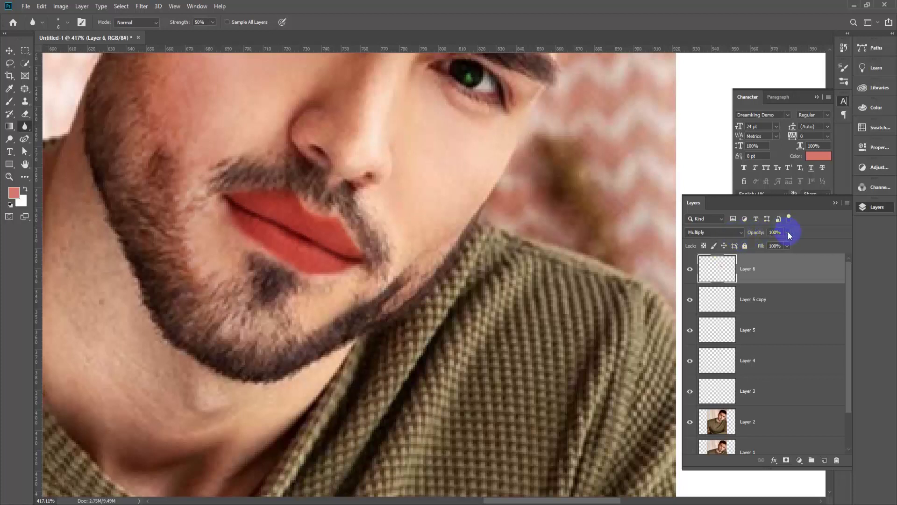
drag(784, 244, 767, 244)
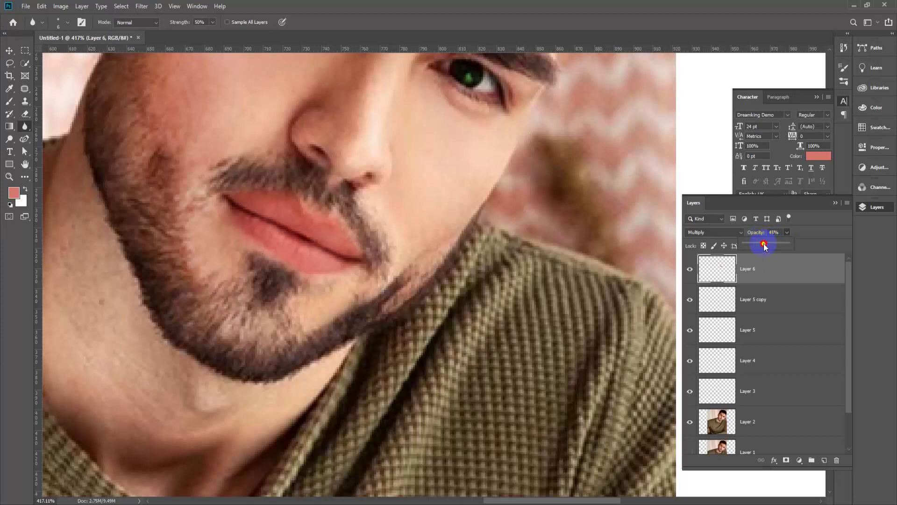
click(10, 51)
click(489, 336)
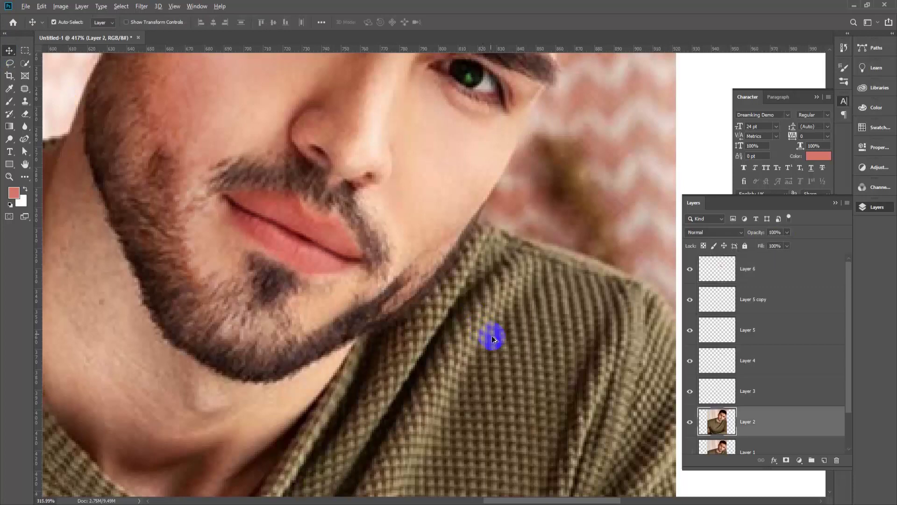
Review the recoloured lips against the whole portrait, switching Layer 2's visibility off and on.
scroll(491, 341, down, 10)
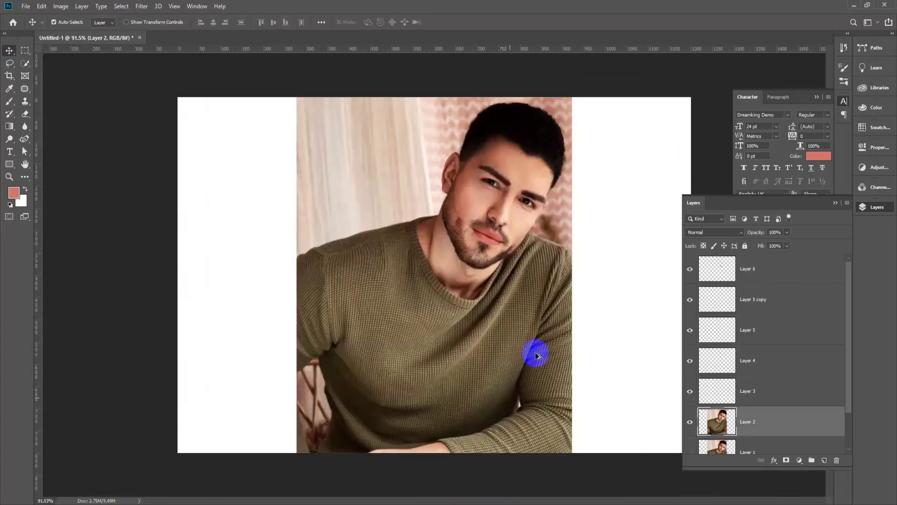
scroll(537, 353, up, 2)
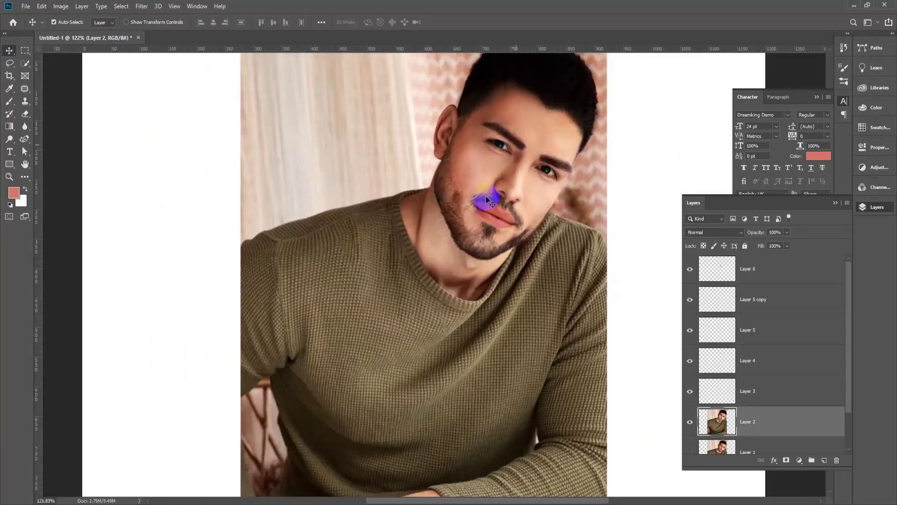
scroll(197, 353, up, 3)
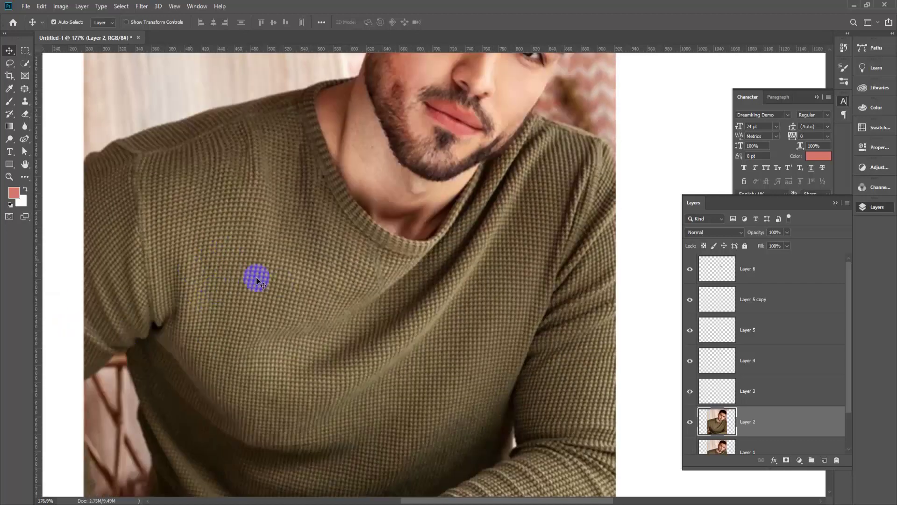
scroll(239, 289, down, 3)
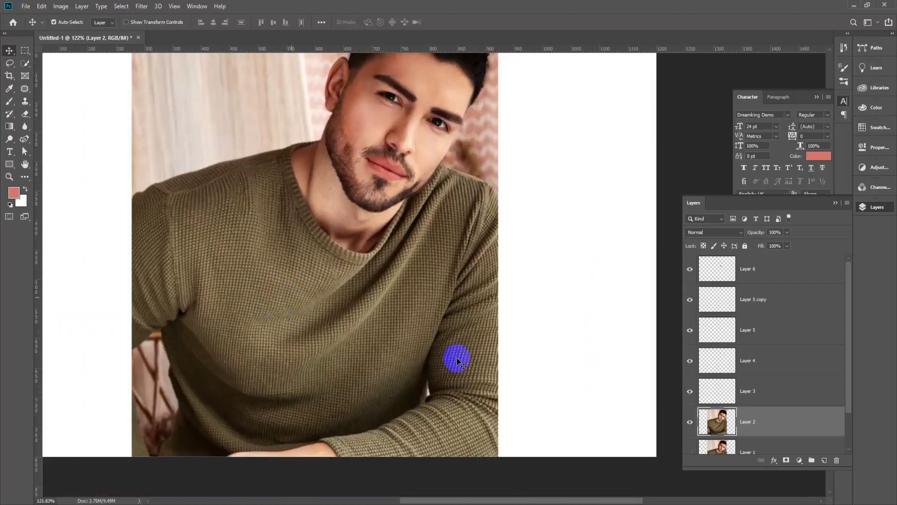
click(690, 422)
click(690, 422)
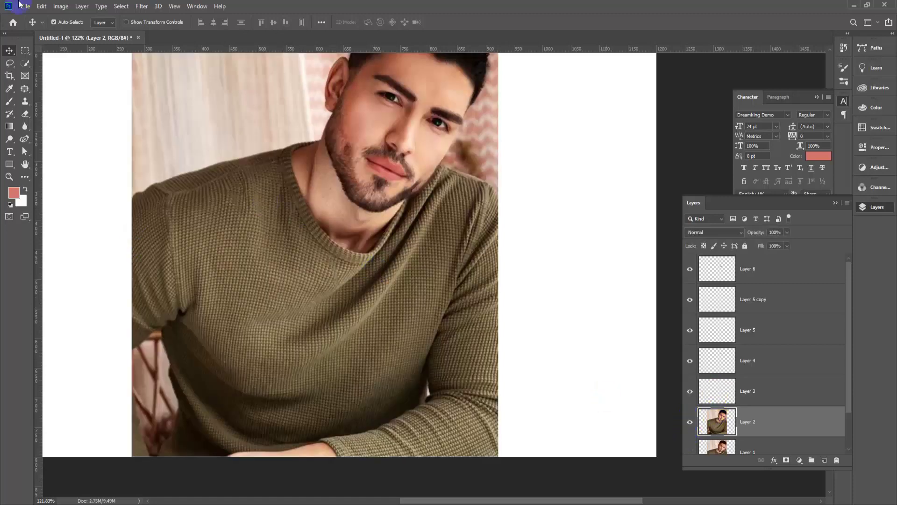
Open the Replace Color adjustment for the Layer 2 photo and move its dialog clear of the portrait.
click(60, 7)
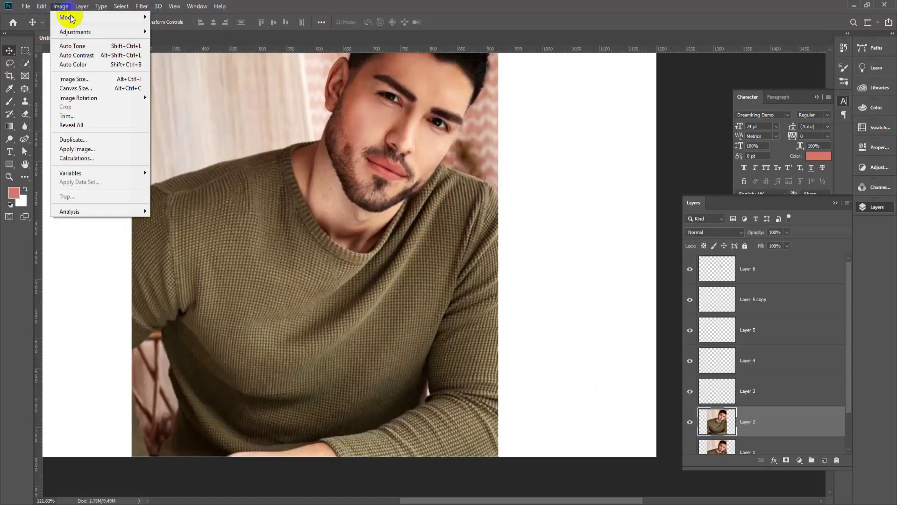
mouse_move(89, 32)
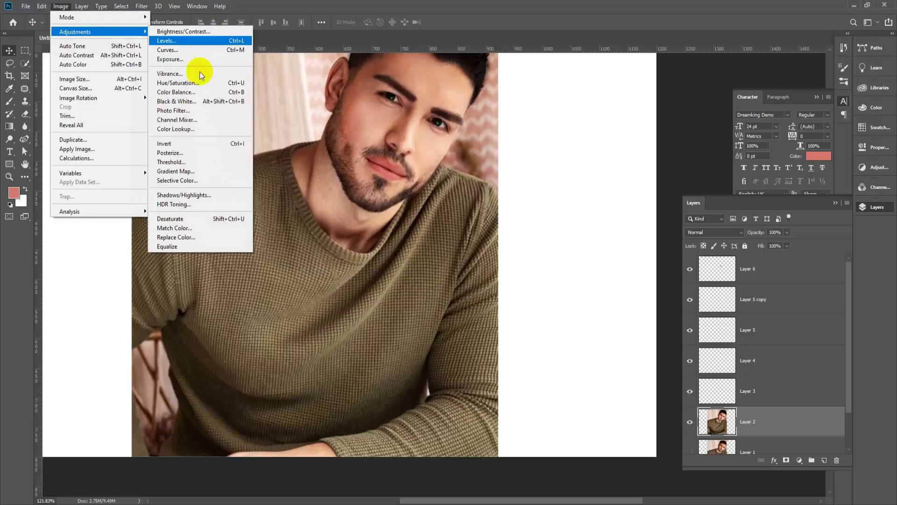
click(180, 237)
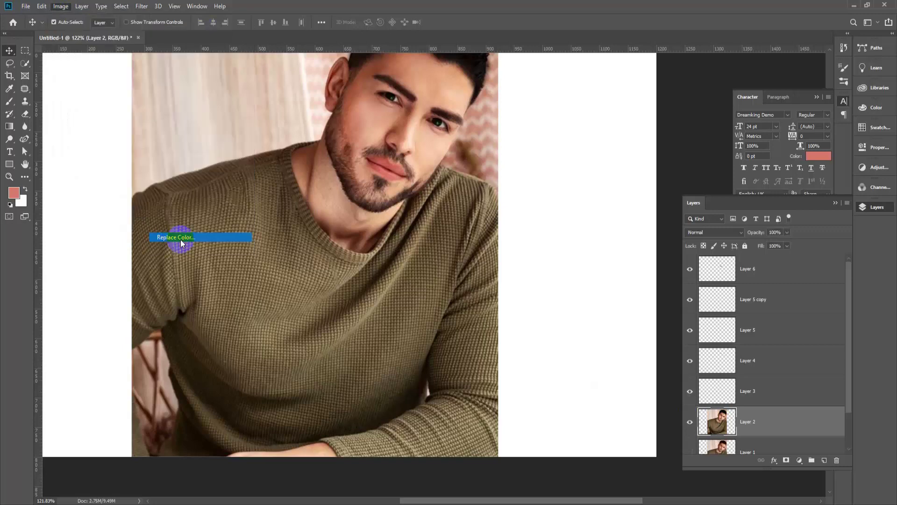
drag(729, 80, 625, 100)
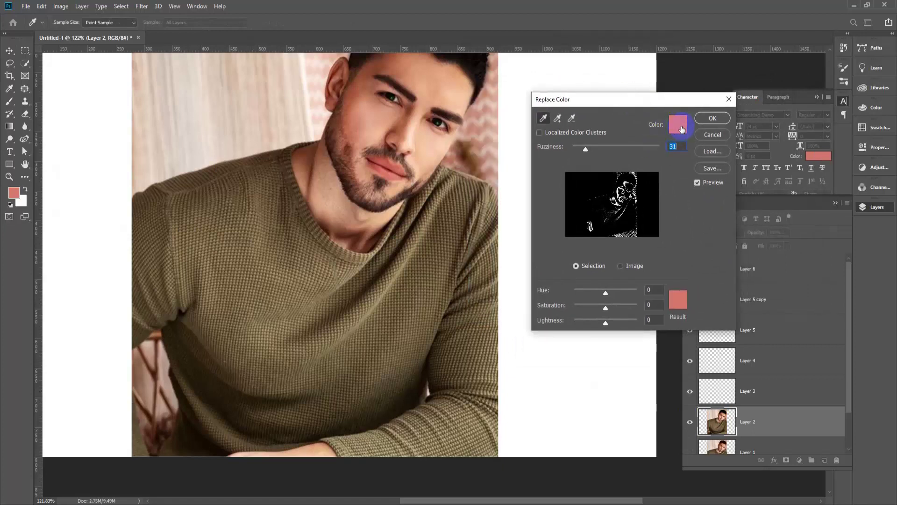
click(15, 193)
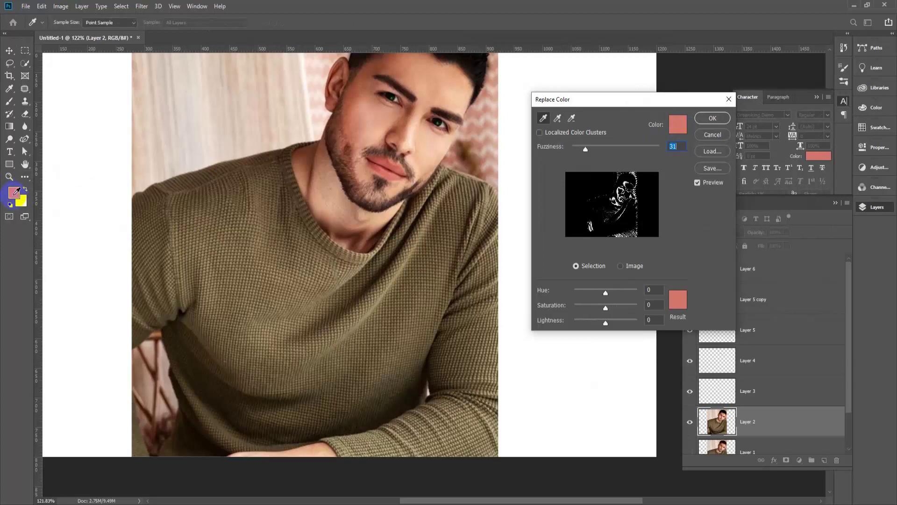
click(365, 162)
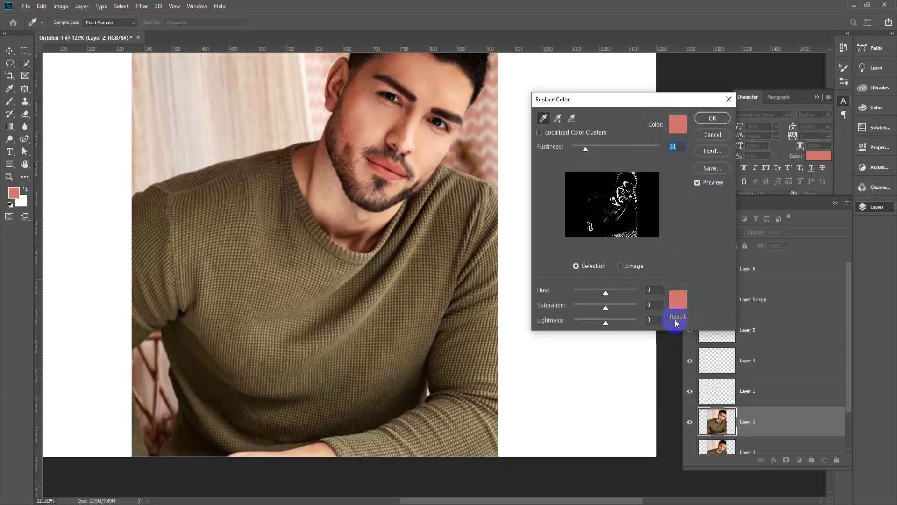
Sample a dark brown from the sweater, #4b3b22, as the Replace Color result colour.
click(678, 300)
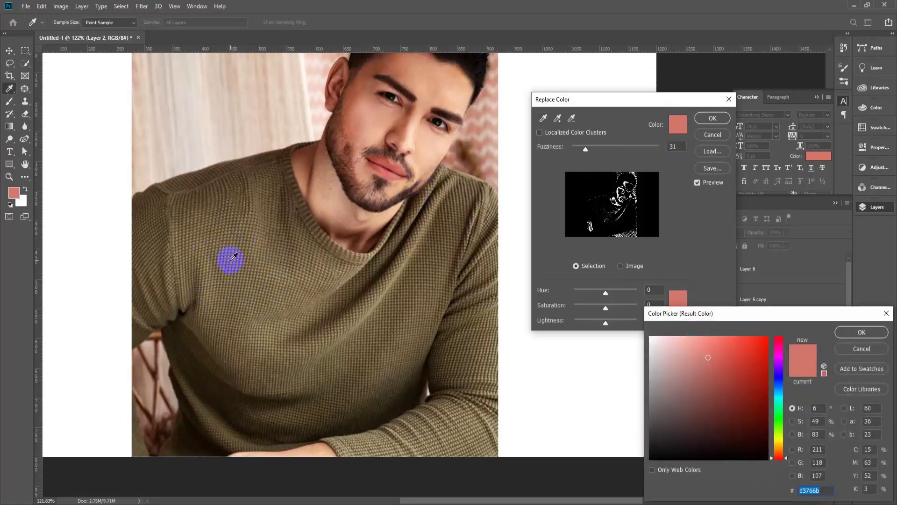
click(156, 214)
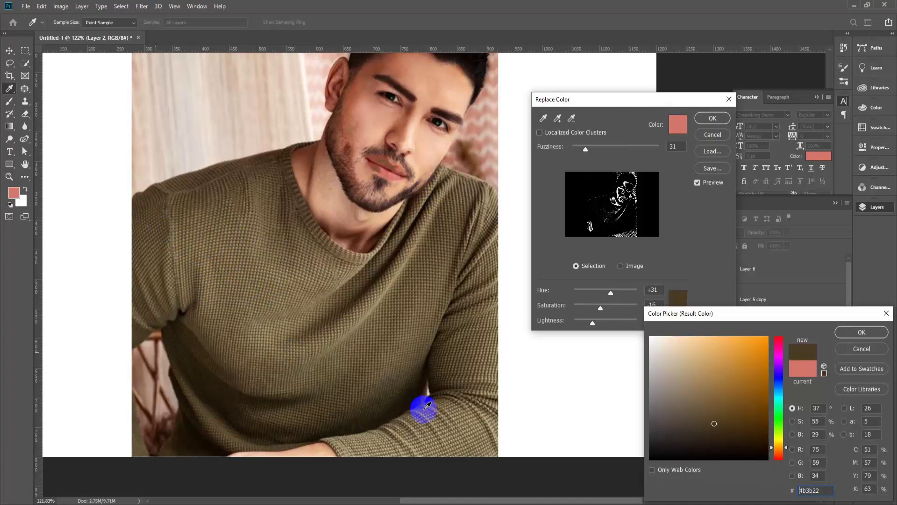
click(862, 332)
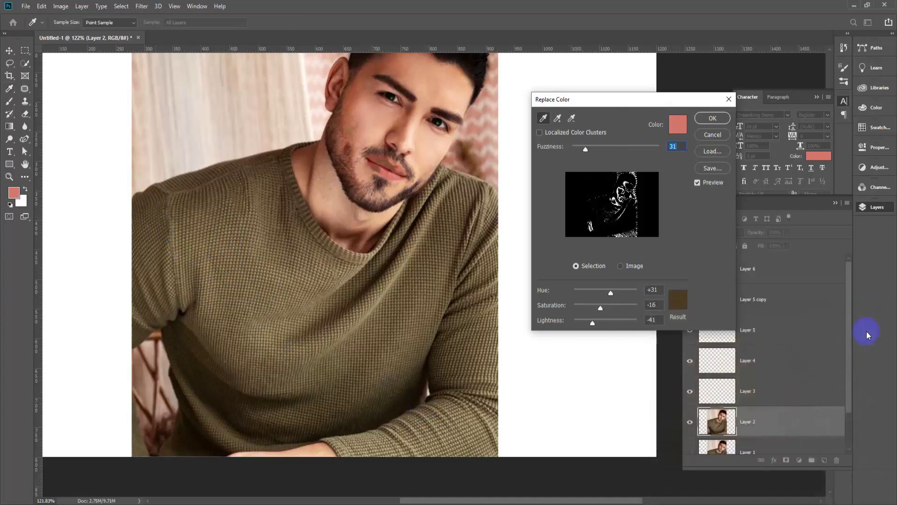
Change the Replace Color result colour to a deep navy blue, #091053.
click(679, 299)
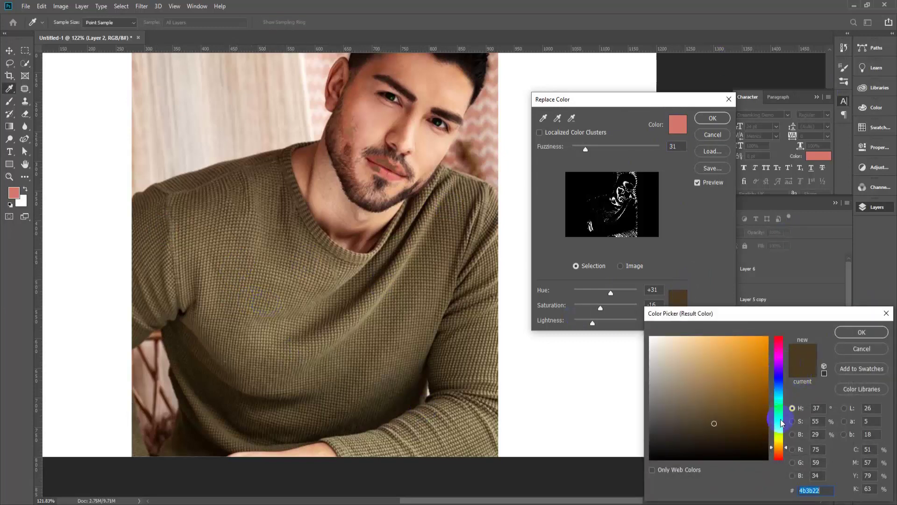
click(779, 381)
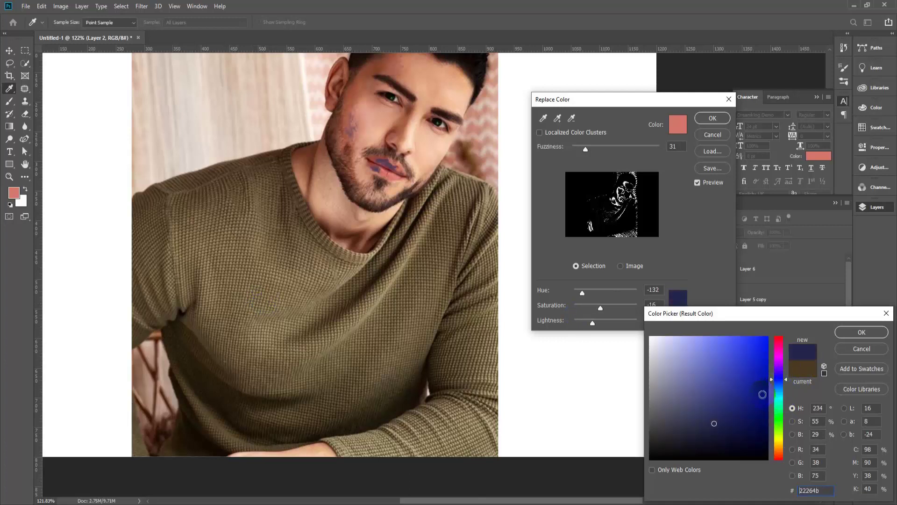
click(753, 405)
click(755, 419)
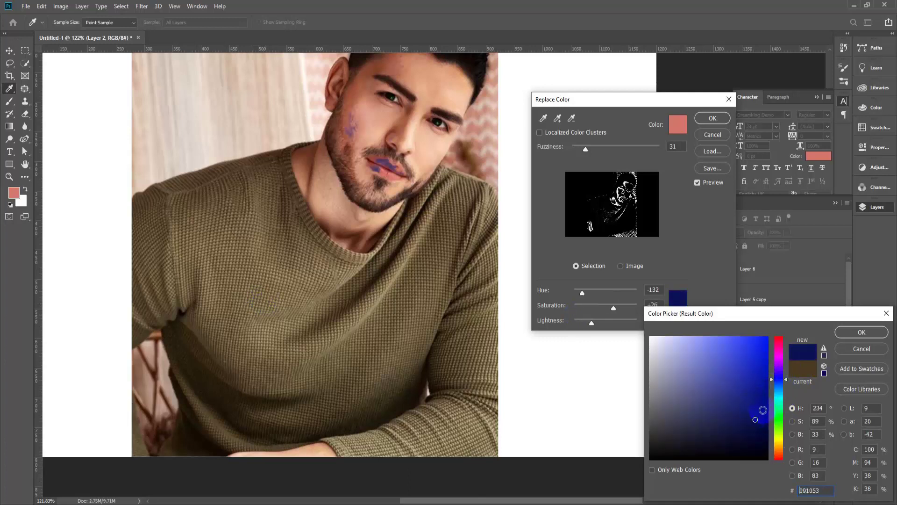
click(861, 332)
Set the colour being replaced to the sweater's brown, #544121, by sampling the knit fabric.
click(669, 146)
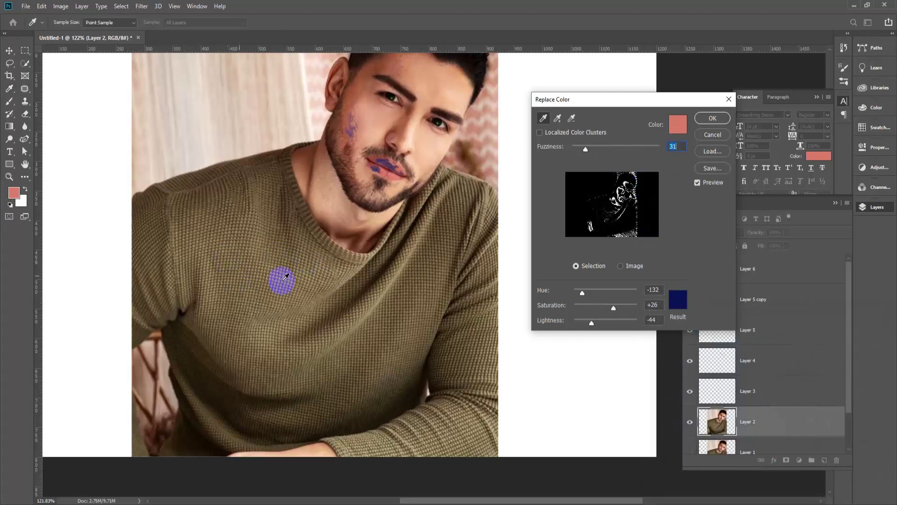
click(678, 124)
click(260, 253)
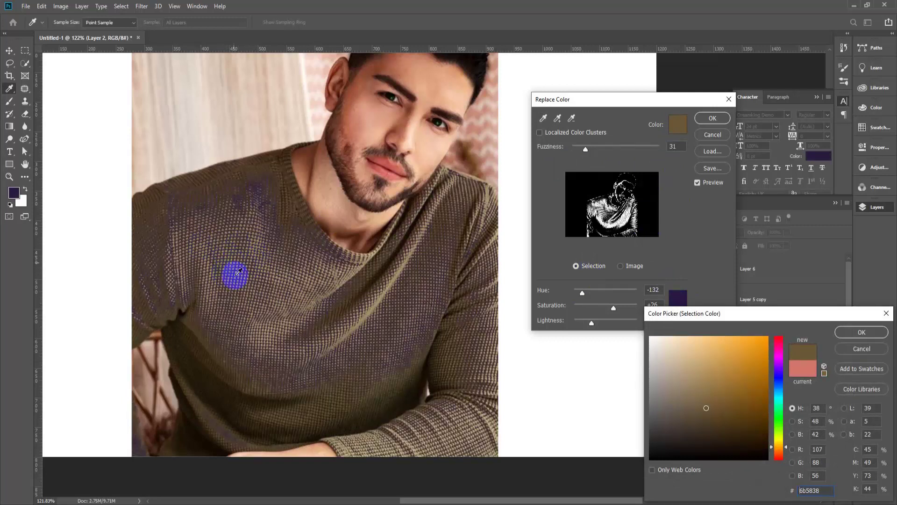
click(342, 296)
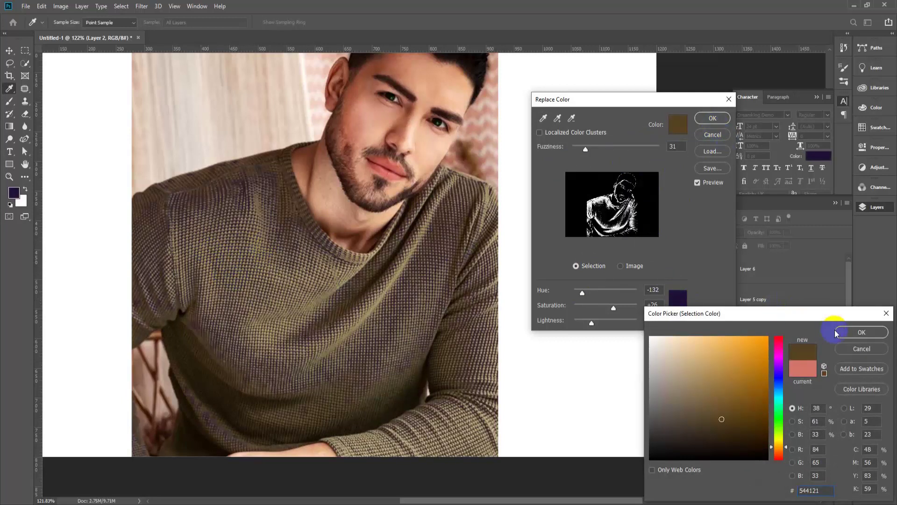
click(860, 332)
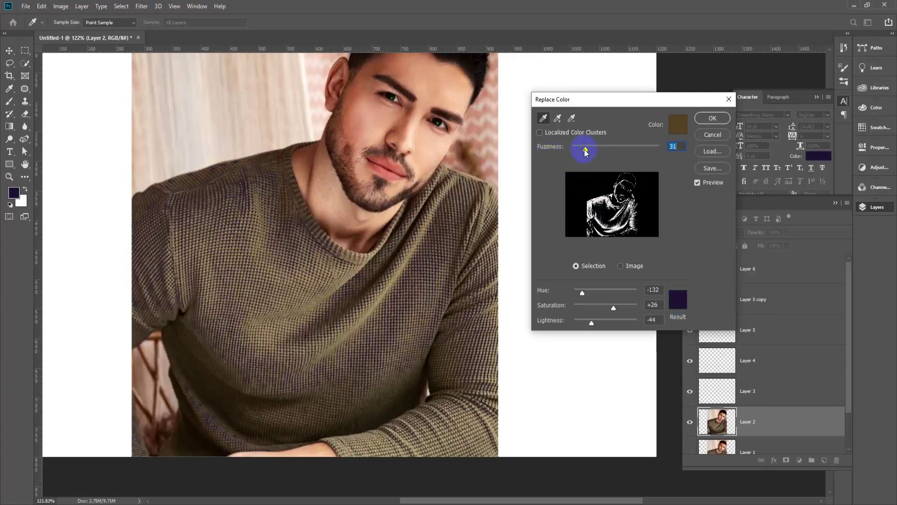
Set the Fuzziness to 67 and shift the replacement colour to Hue +180, Saturation +16 and Lightness -26.
mouse_move(586, 149)
mouse_down()
mouse_move(620, 151)
mouse_move(603, 150)
mouse_up()
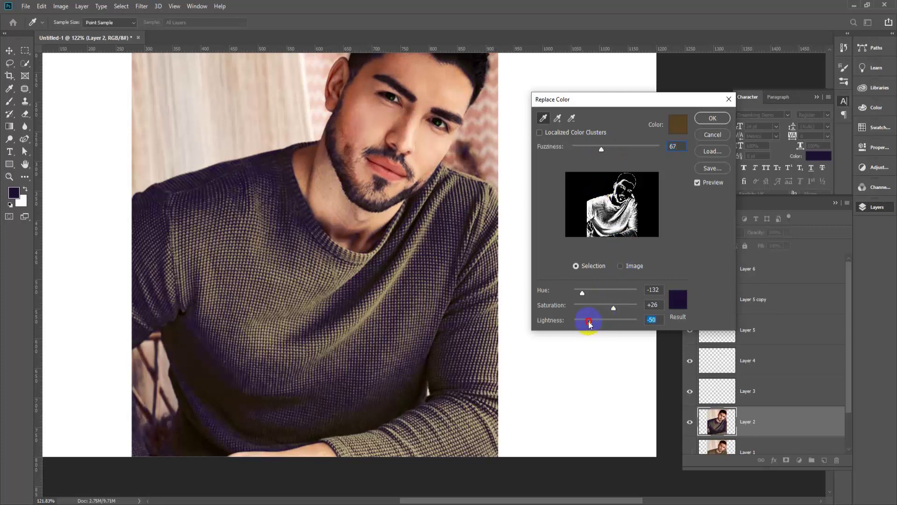
mouse_move(583, 322)
mouse_down()
mouse_move(614, 322)
mouse_move(594, 323)
mouse_up()
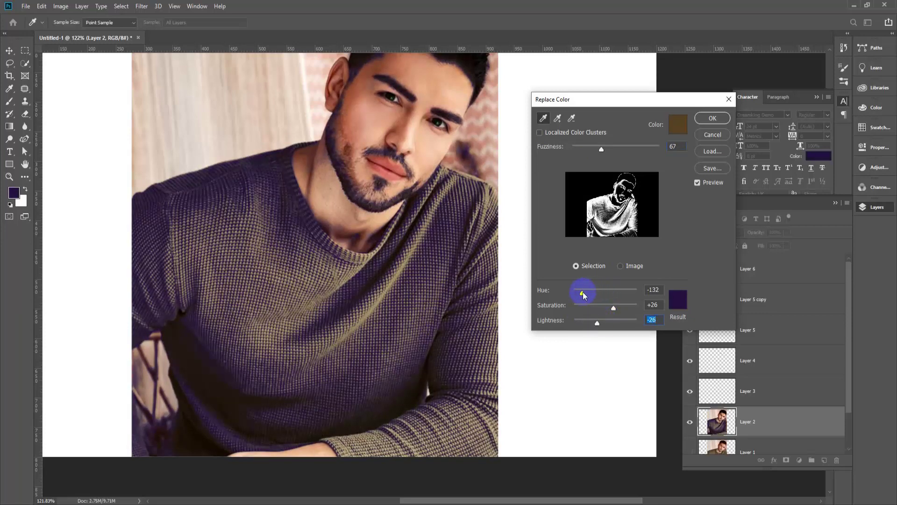
drag(583, 293, 595, 295)
mouse_move(584, 300)
mouse_down()
mouse_move(621, 296)
mouse_move(584, 296)
mouse_up()
drag(589, 294, 639, 293)
Try a bright crimson result colour for the sweater, toned to Hue -73, Saturation -32 and Lightness -42.
click(678, 299)
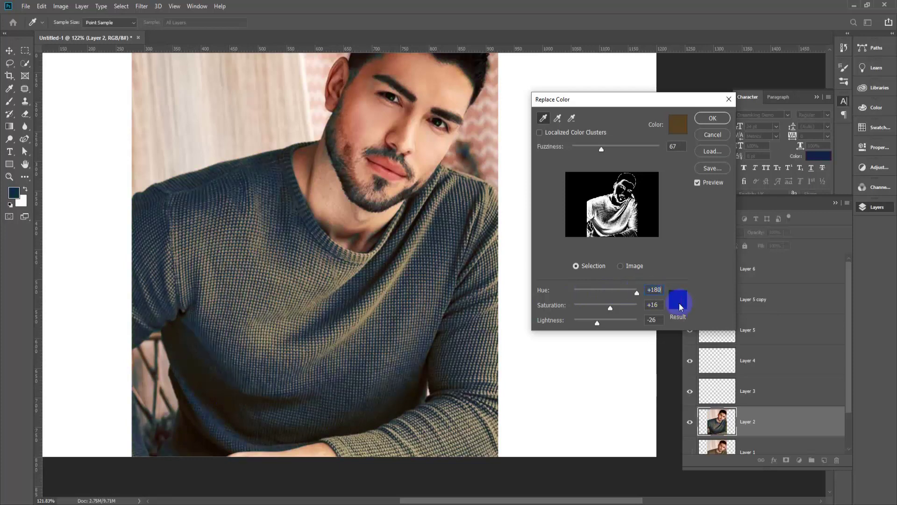
drag(783, 367, 779, 341)
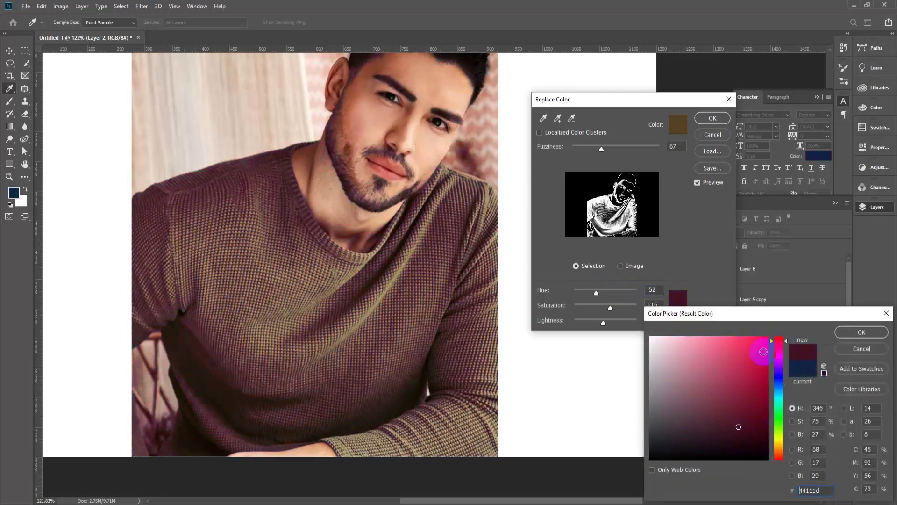
click(762, 350)
click(862, 332)
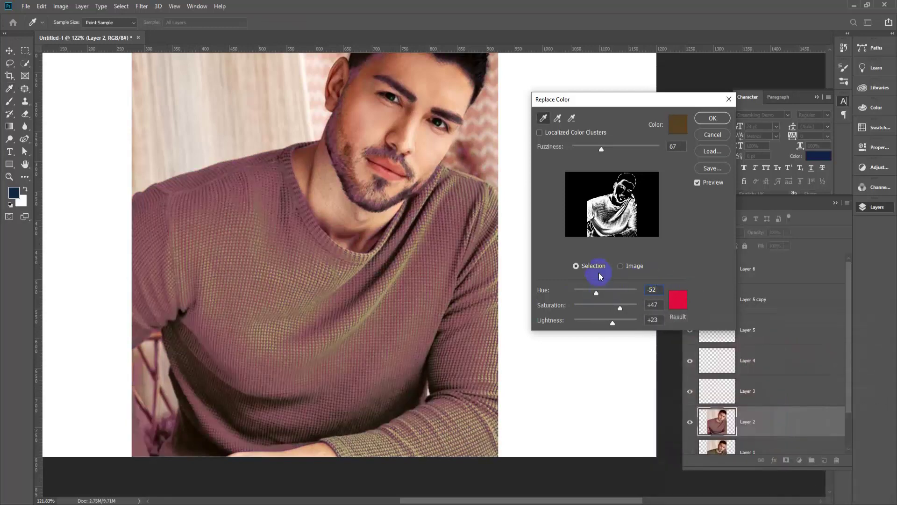
mouse_move(596, 293)
mouse_down()
mouse_move(577, 293)
mouse_move(591, 293)
mouse_up()
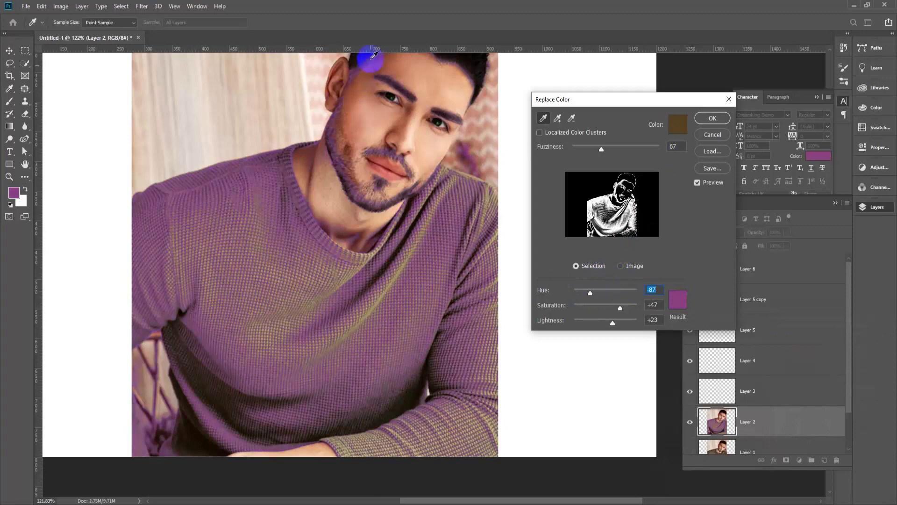
drag(614, 326, 592, 324)
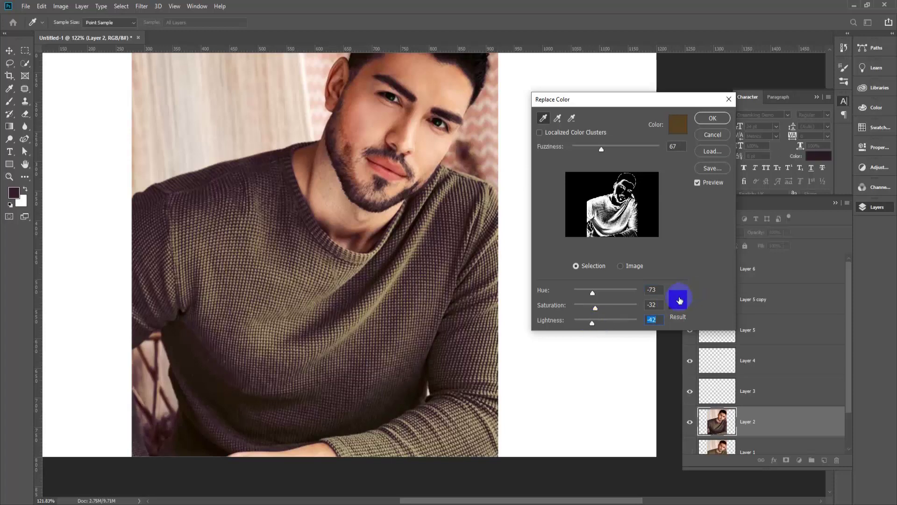
Pick a vivid pink as the result colour, giving Hue -72, Saturation +37 and Lightness +32.
click(671, 305)
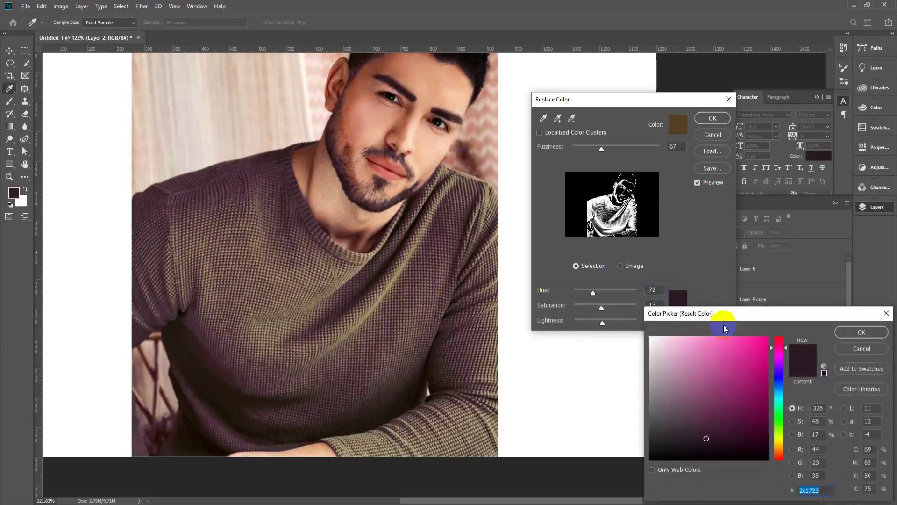
click(744, 346)
click(860, 333)
click(615, 322)
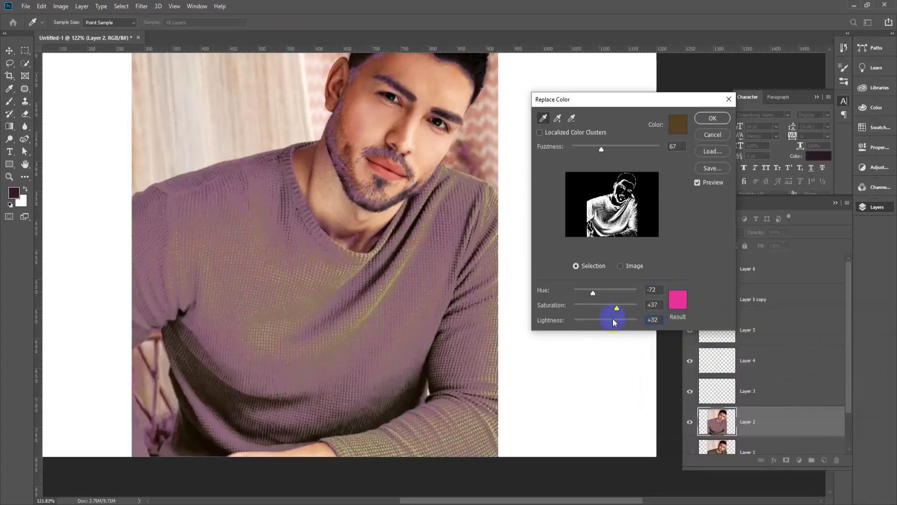
Set Lightness to -39 and Hue to +23 for an olive green sweater and apply the colour replacement.
drag(616, 325, 594, 326)
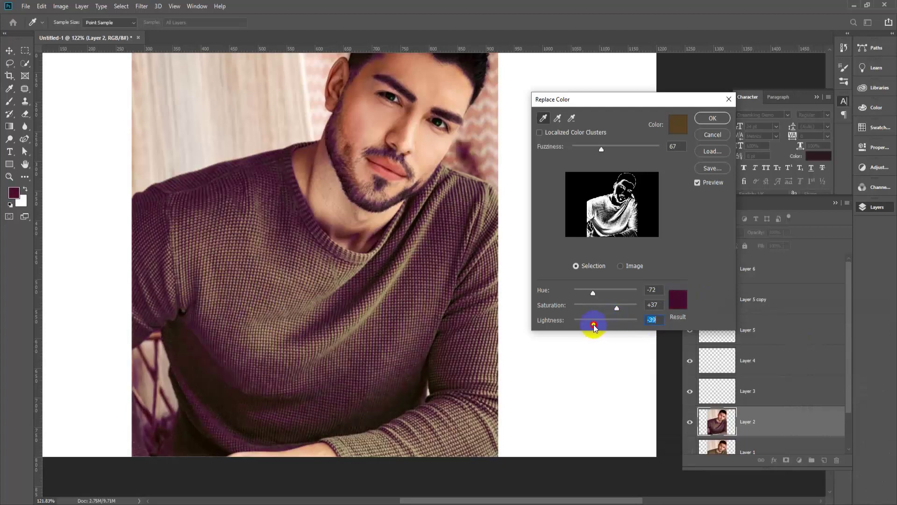
drag(594, 294, 598, 295)
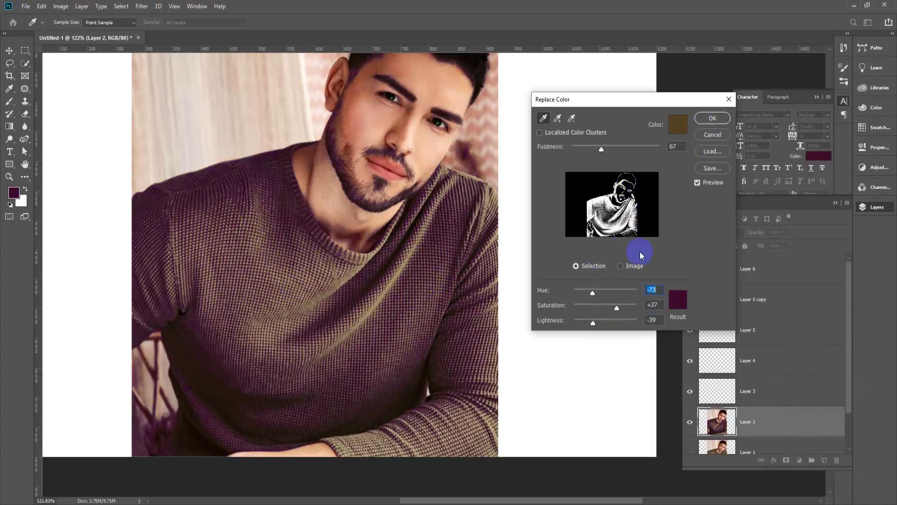
drag(598, 293, 611, 293)
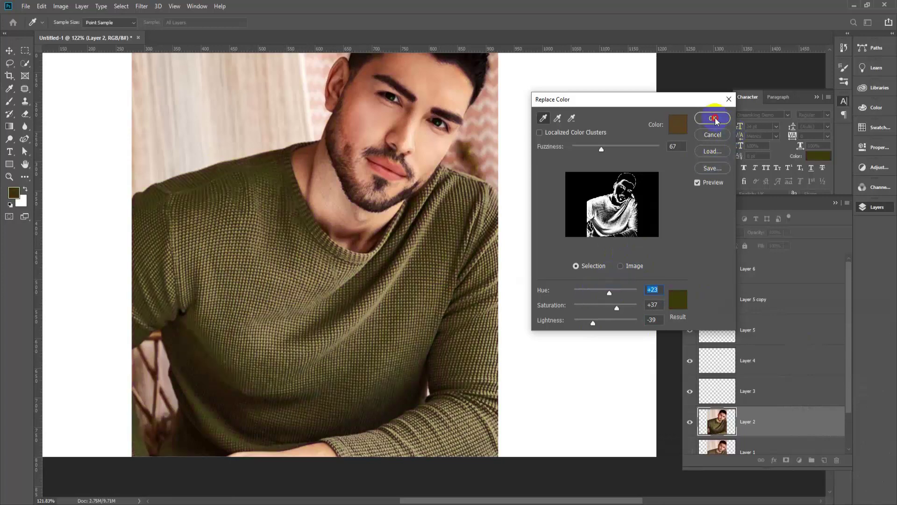
click(713, 118)
Start a Pen tool path on the sweater, tracing the shoulder from the photo's left edge up to the collar.
scroll(316, 314, down, 4)
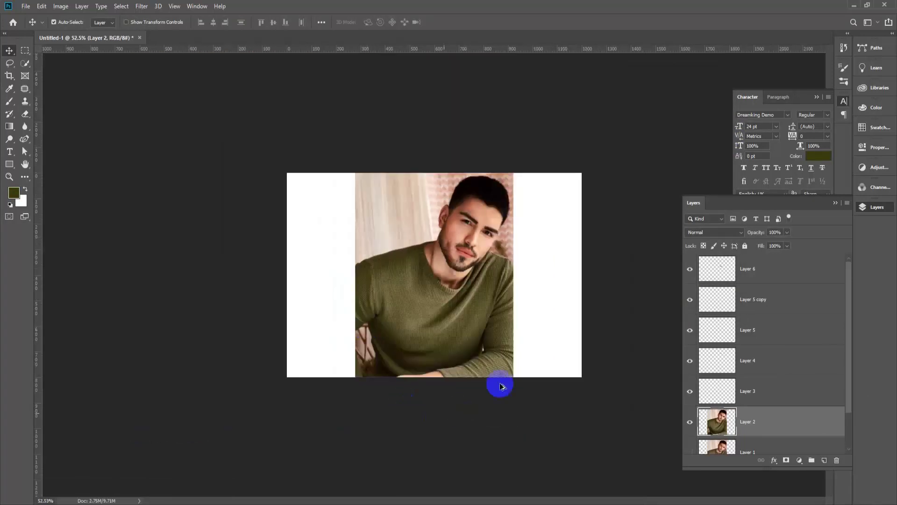
scroll(510, 379, up, 2)
scroll(462, 337, up, 3)
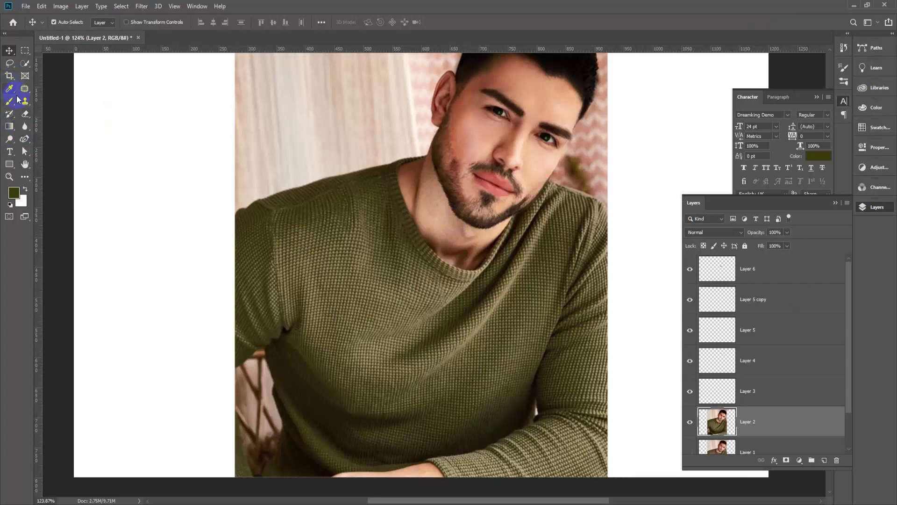
click(26, 139)
click(61, 139)
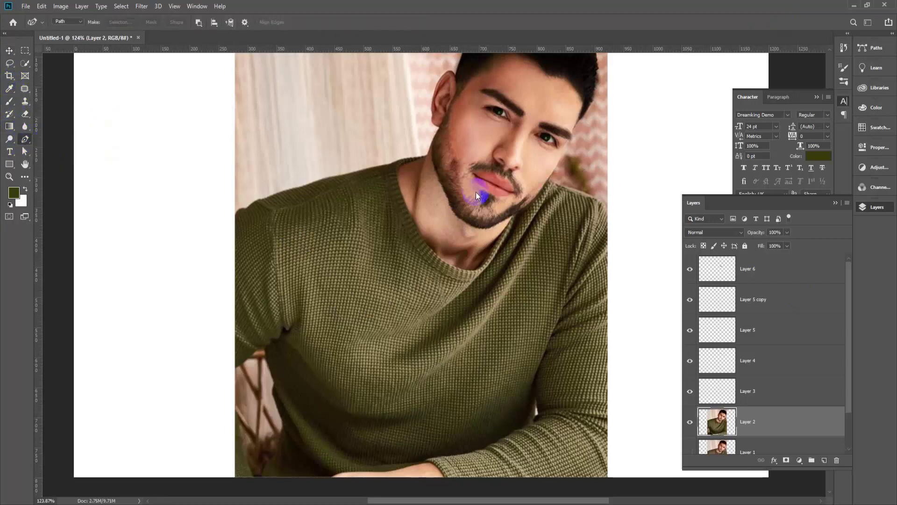
drag(237, 213, 244, 211)
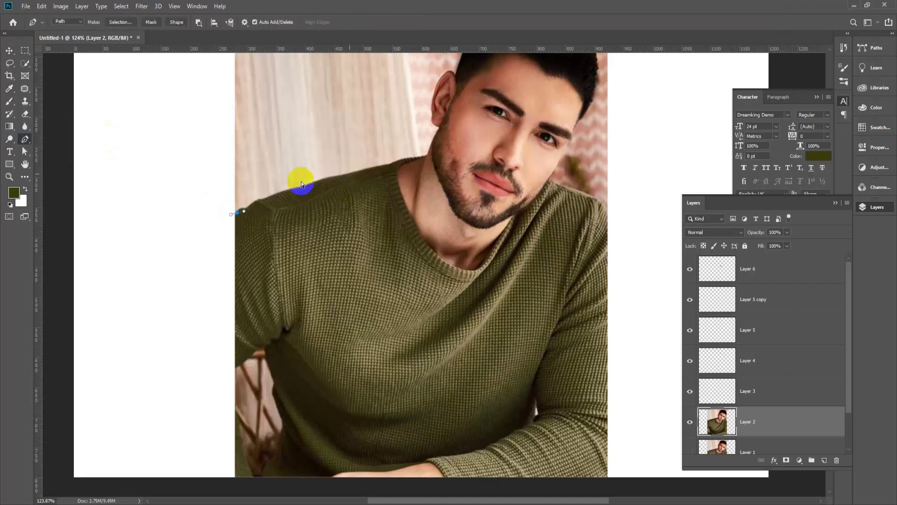
click(263, 199)
click(318, 186)
click(365, 179)
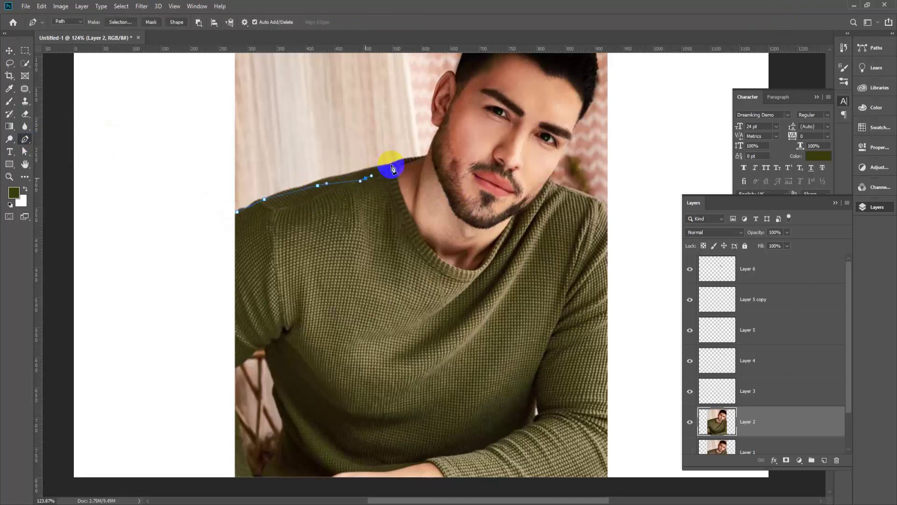
click(400, 157)
Continue the path around the sweater's neckline, down below the throat and up to the opposite side of the neck.
click(398, 180)
click(420, 234)
click(437, 258)
click(453, 264)
click(468, 270)
click(487, 270)
click(522, 216)
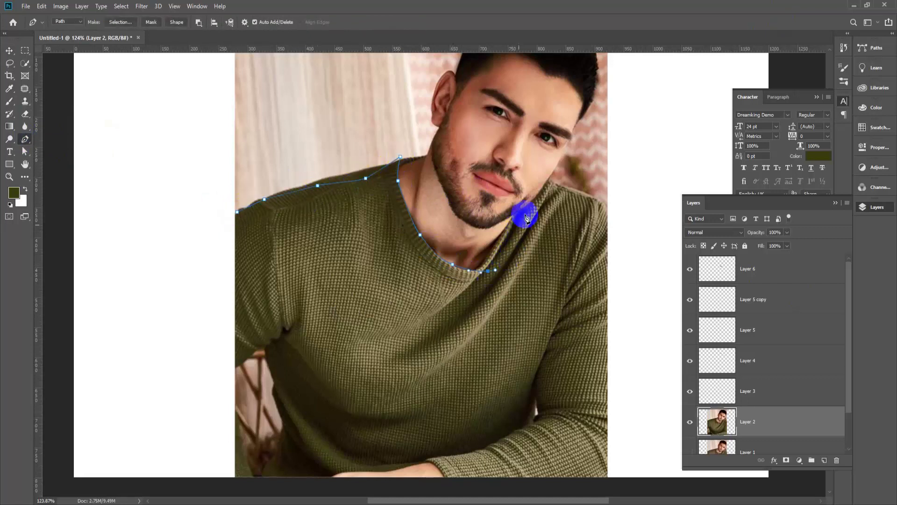
click(542, 197)
Continue the sweater path over the far shoulder and down along the photo's right edge to near its lower corner.
click(567, 190)
click(573, 193)
click(600, 206)
click(607, 235)
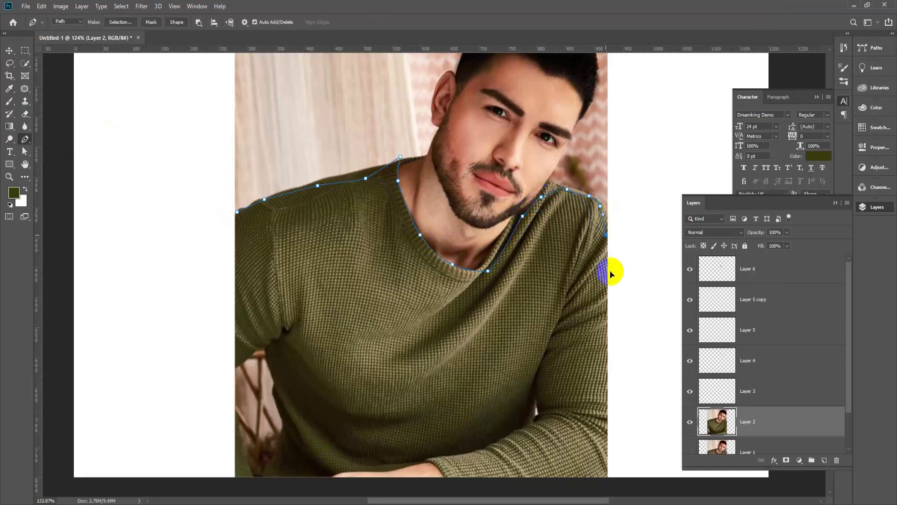
click(609, 287)
click(612, 329)
click(612, 391)
click(608, 407)
click(608, 440)
click(608, 447)
Extend the path along the photo's bottom edge beneath the forearm and up around the cuff.
scroll(605, 467, down, 2)
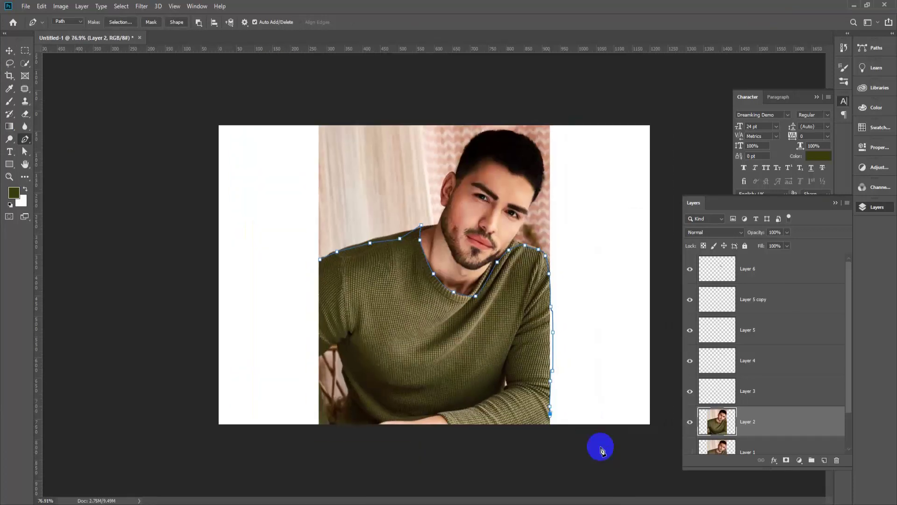
click(599, 467)
click(498, 473)
click(481, 472)
click(442, 415)
click(423, 410)
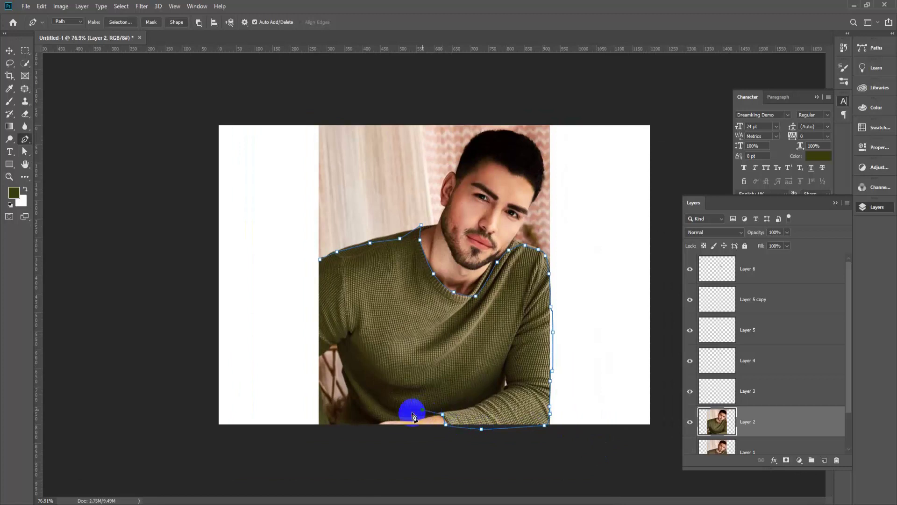
Trace the sweater's lower hem and side, going around the gap under the arm to beyond the photo's left edge.
click(404, 416)
click(371, 418)
click(358, 427)
click(337, 429)
drag(332, 420, 348, 400)
click(351, 392)
click(348, 377)
click(344, 358)
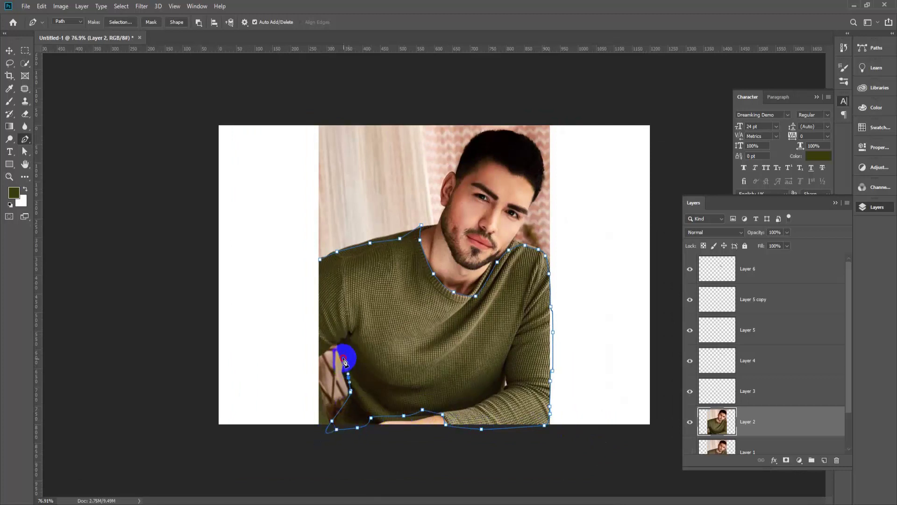
click(338, 349)
drag(326, 347, 305, 355)
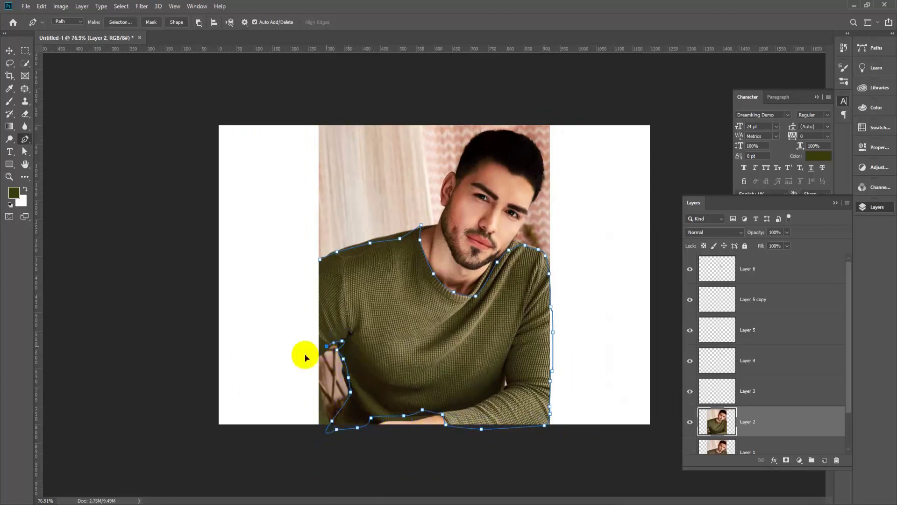
Close the sweater path at its starting anchor on the shoulder and convert it to a selection.
click(320, 259)
scroll(328, 321, up, 2)
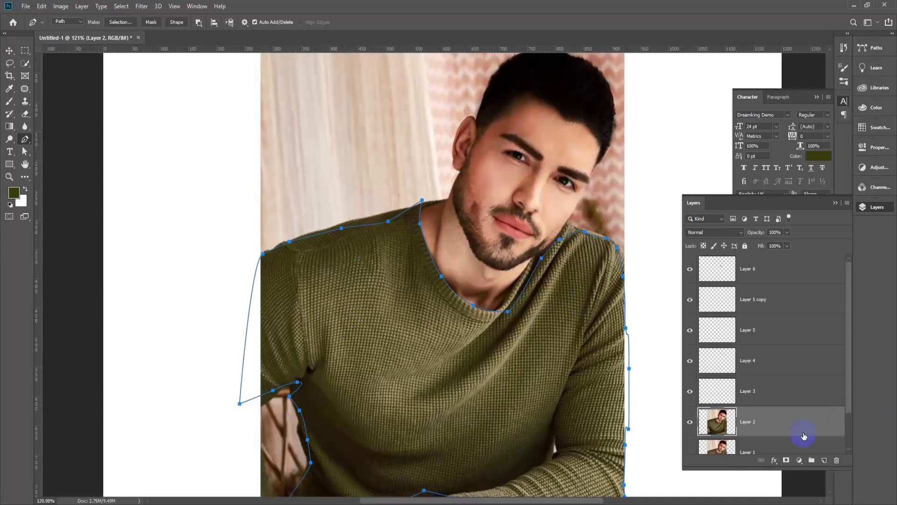
key(ctrl+Return)
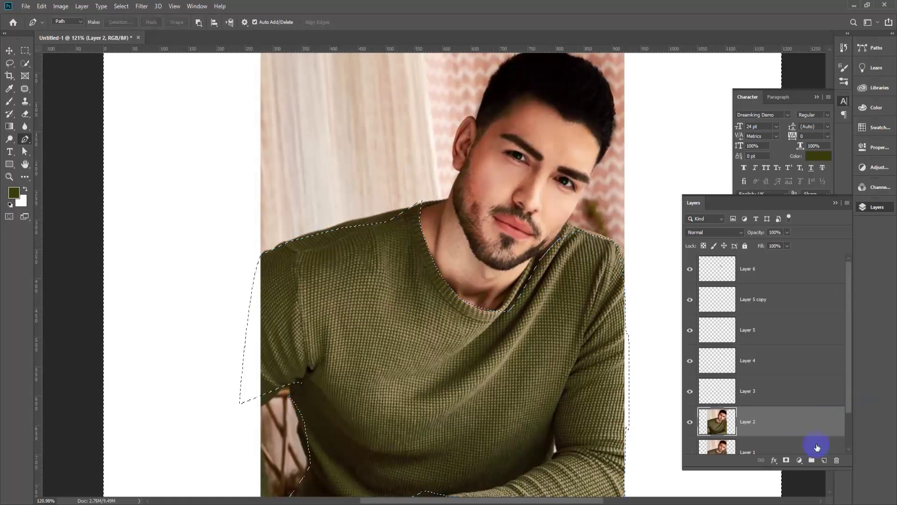
Add a new layer above Layer 2 and set the foreground color to magenta #e416c0.
click(824, 460)
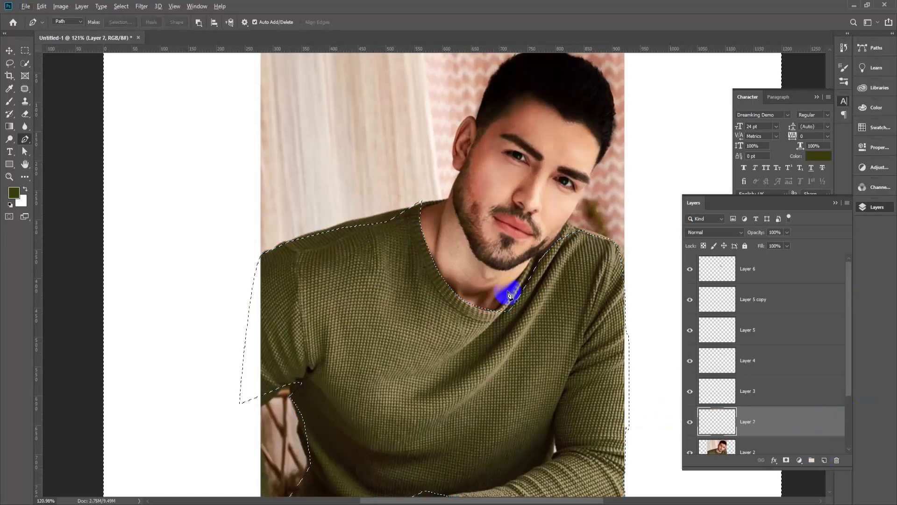
click(14, 193)
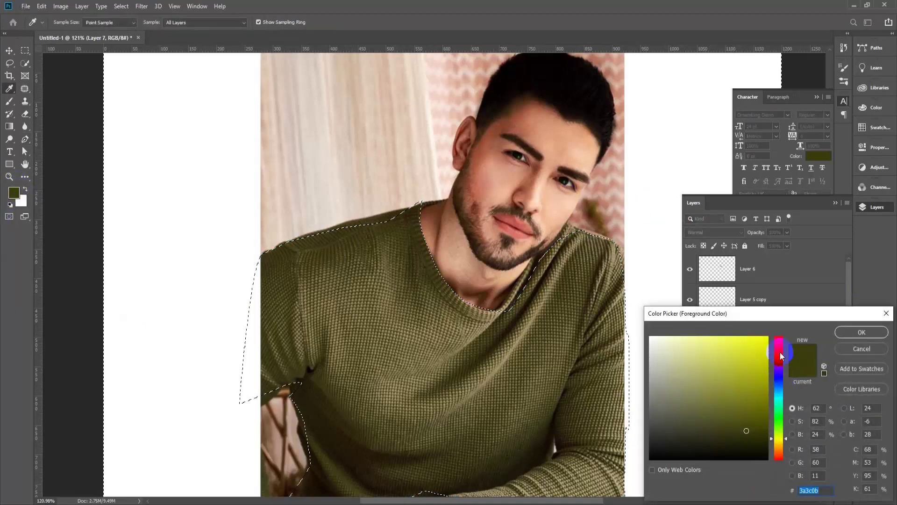
click(780, 353)
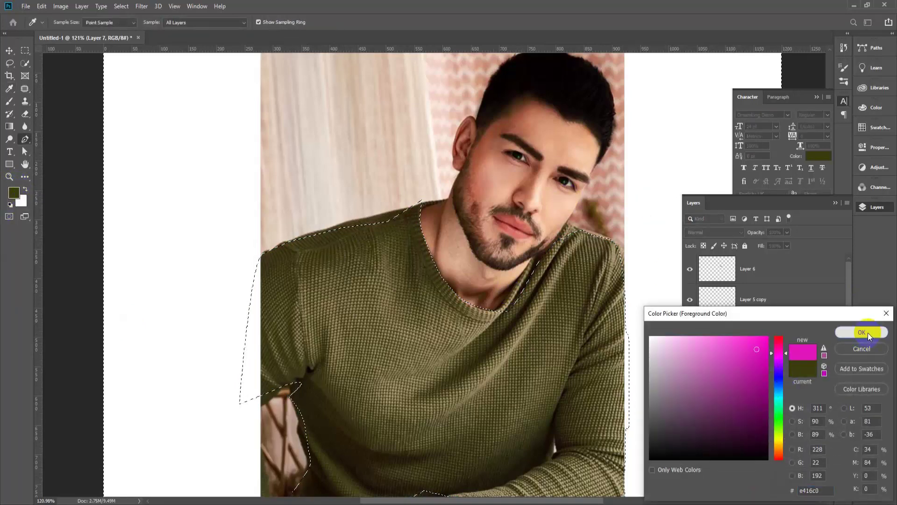
click(867, 332)
Undo the magenta fill made outside the sweater, invert the selection, and fill the sweater area with magenta before deselecting.
key(alt+BackSpace)
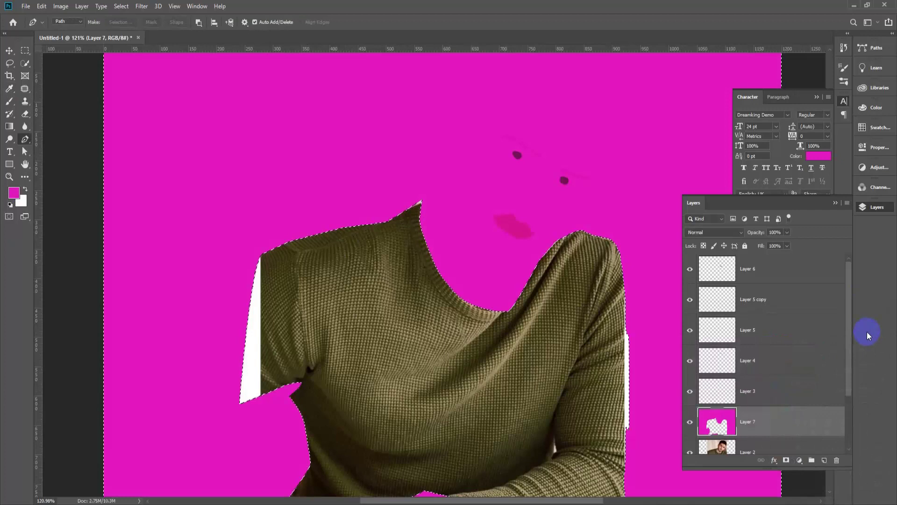
key(ctrl+z)
key(ctrl+shift+i)
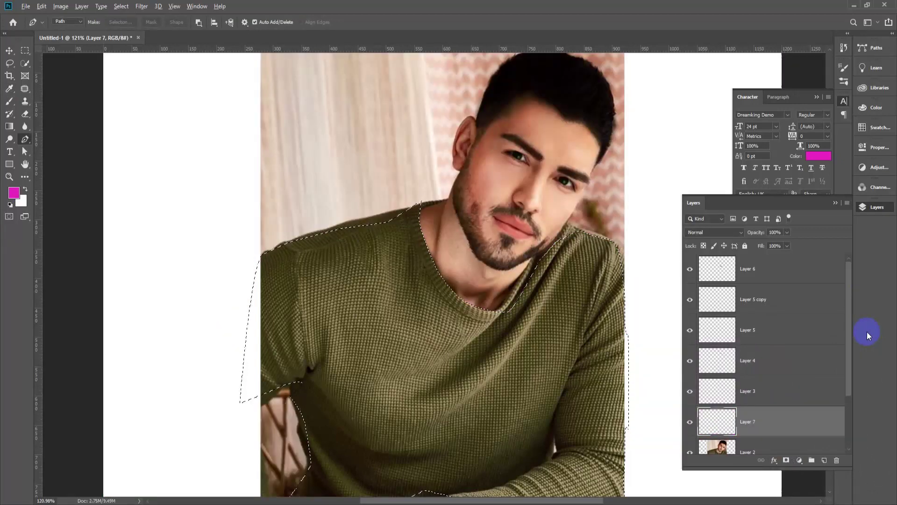
key(alt+BackSpace)
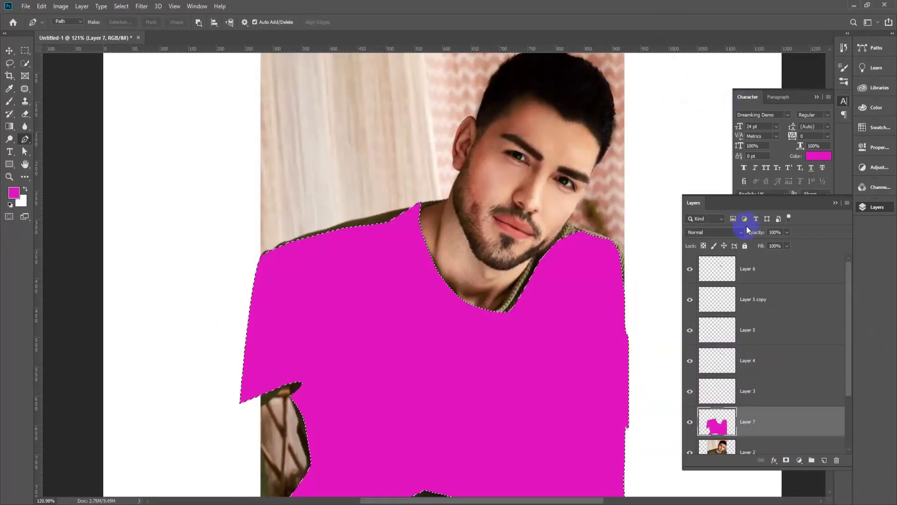
key(ctrl+d)
Blend the magenta sweater layer with Multiply and lower its opacity to 74%.
click(729, 231)
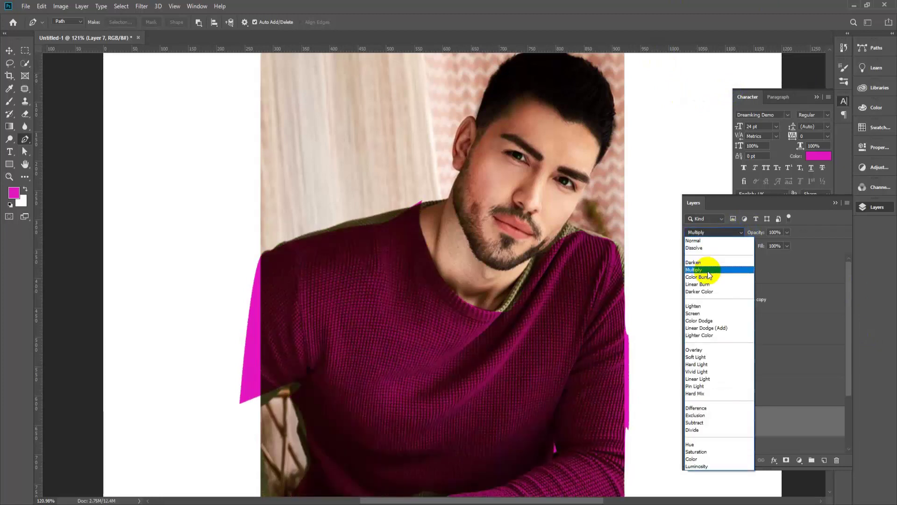
click(709, 270)
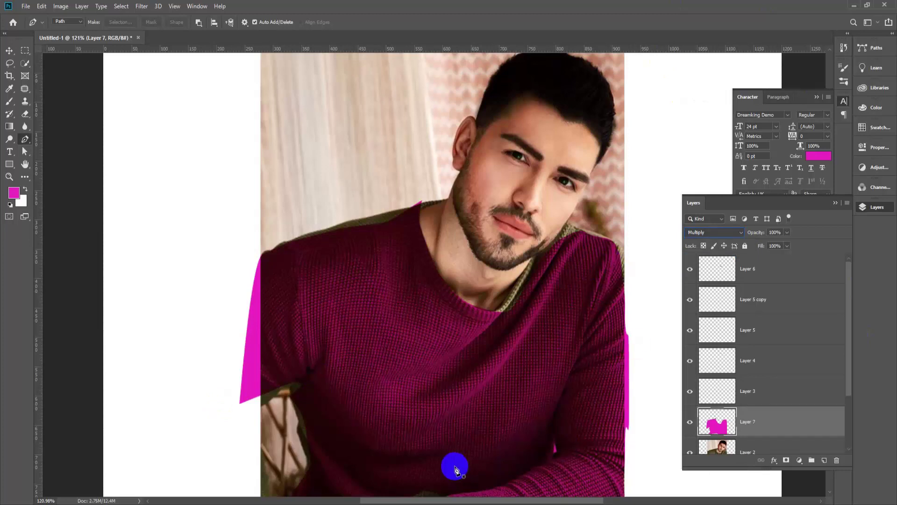
click(313, 395)
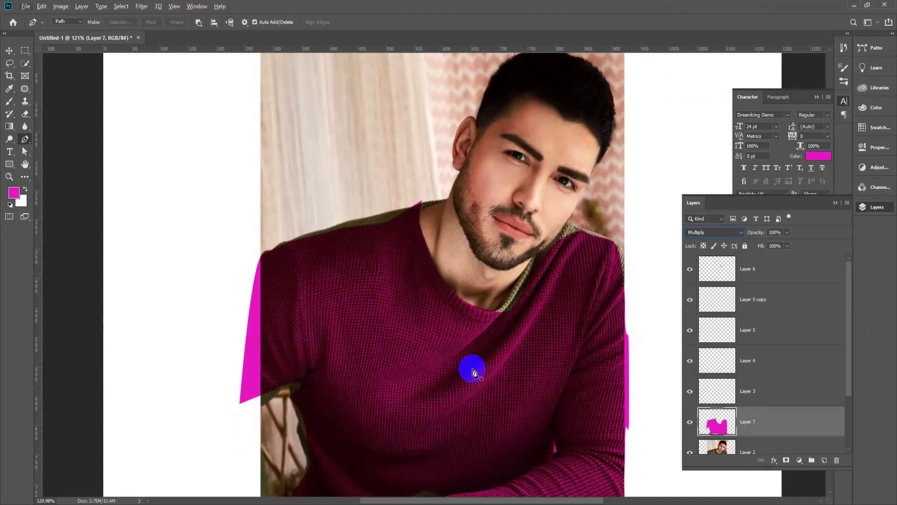
click(787, 233)
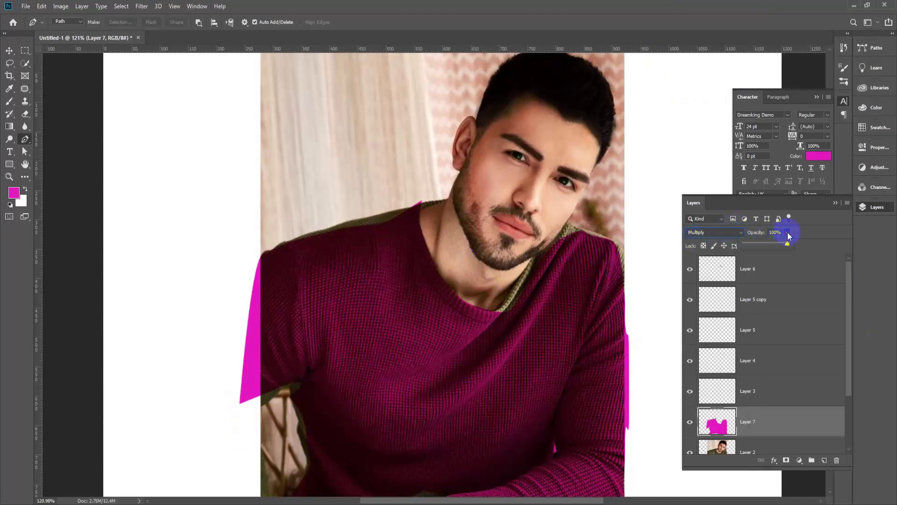
drag(788, 245, 773, 247)
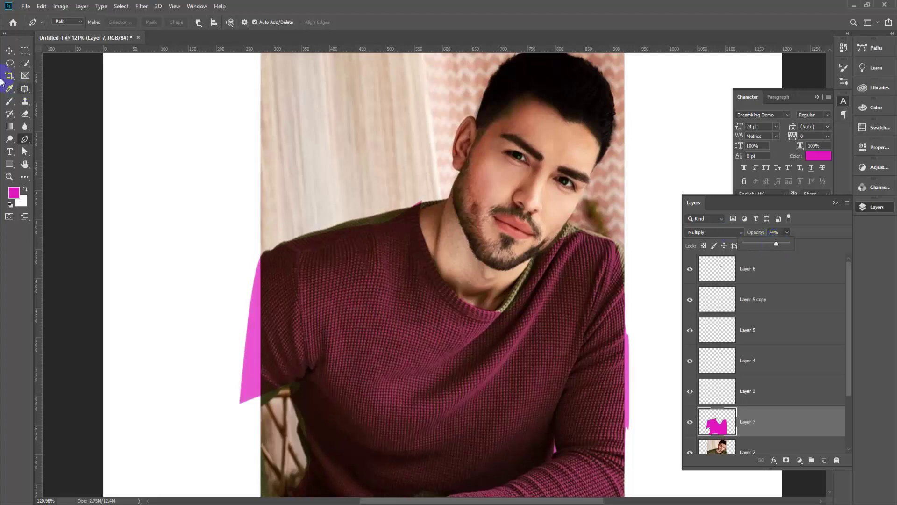
Delete the magenta sweater layer, Layer 7.
click(9, 50)
scroll(382, 408, down, 3)
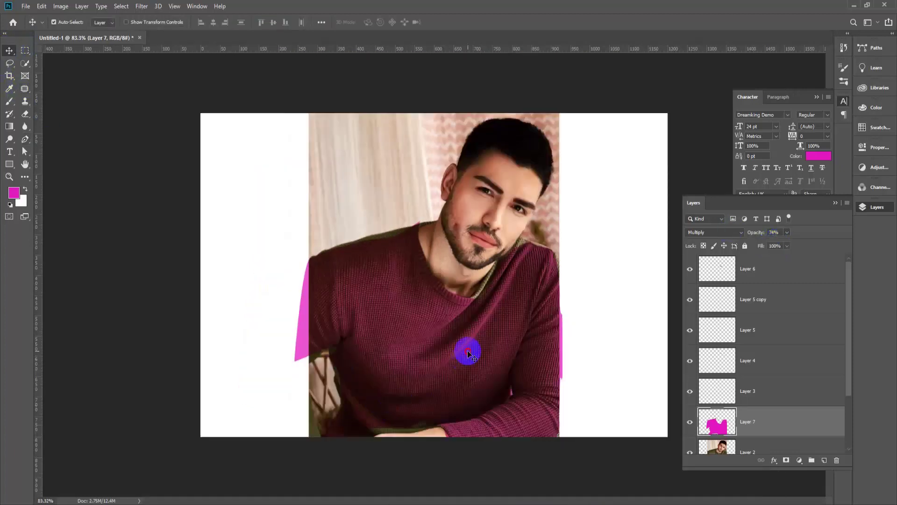
key(Delete)
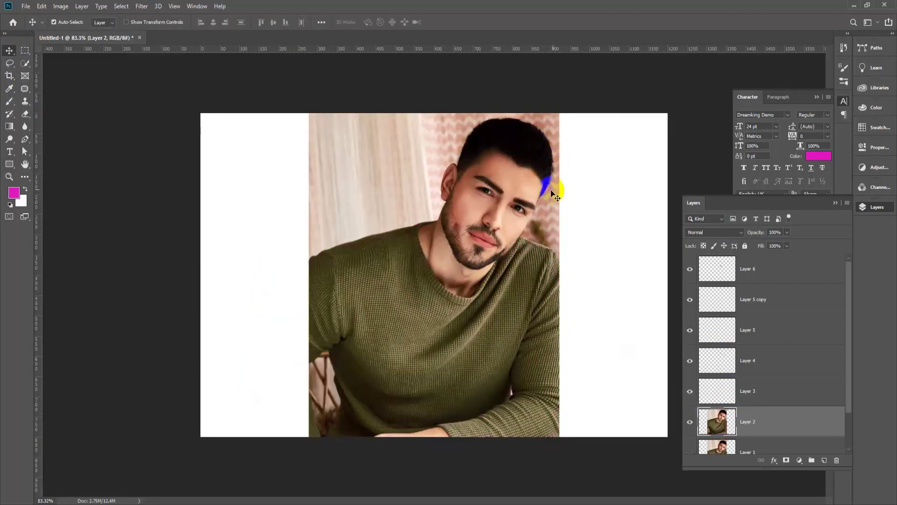
Select all retouching layers from Layer 6 down to Layer 2 and merge them into one layer.
scroll(525, 378, up, 3)
key(shift+alt+m)
scroll(303, 361, down, 3)
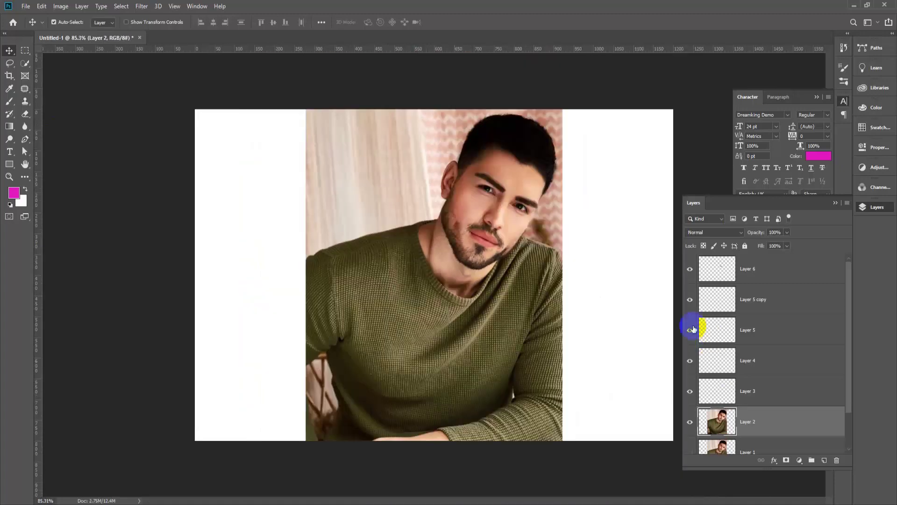
scroll(782, 291, down, 2)
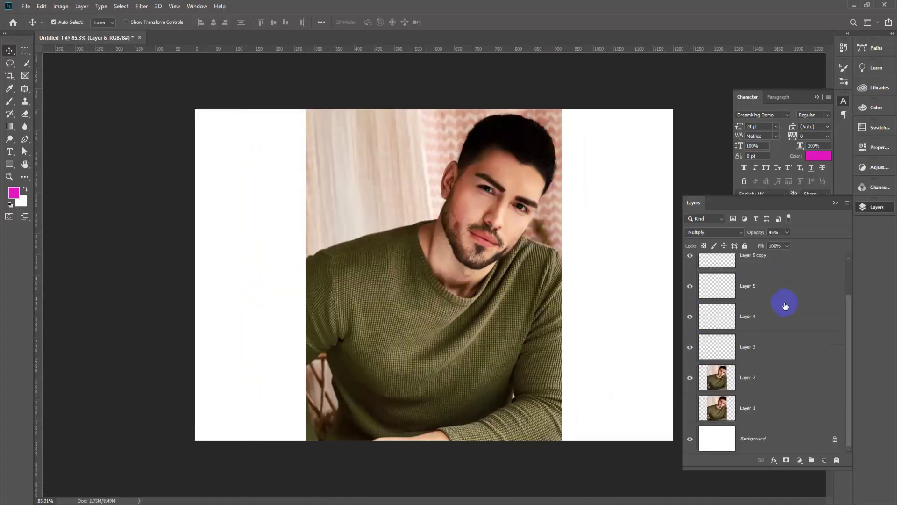
shift+click(771, 267)
key(ctrl)
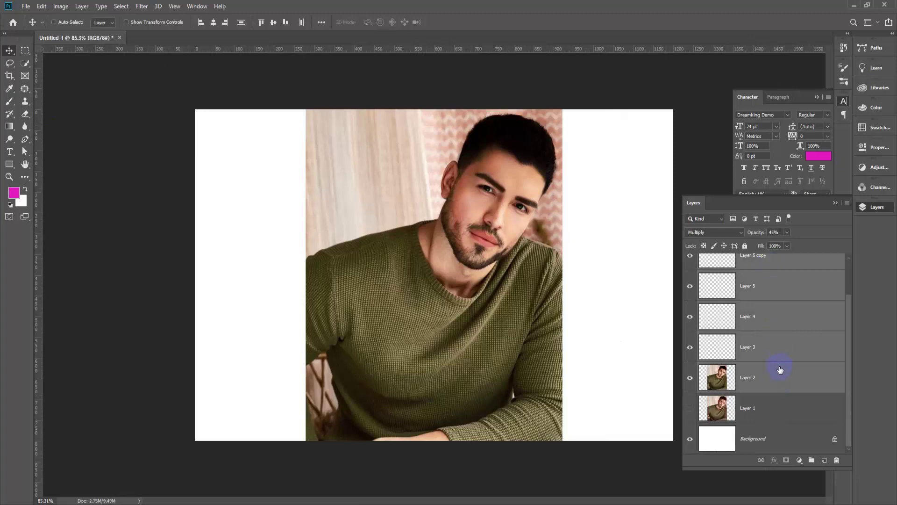
key(ctrl+e)
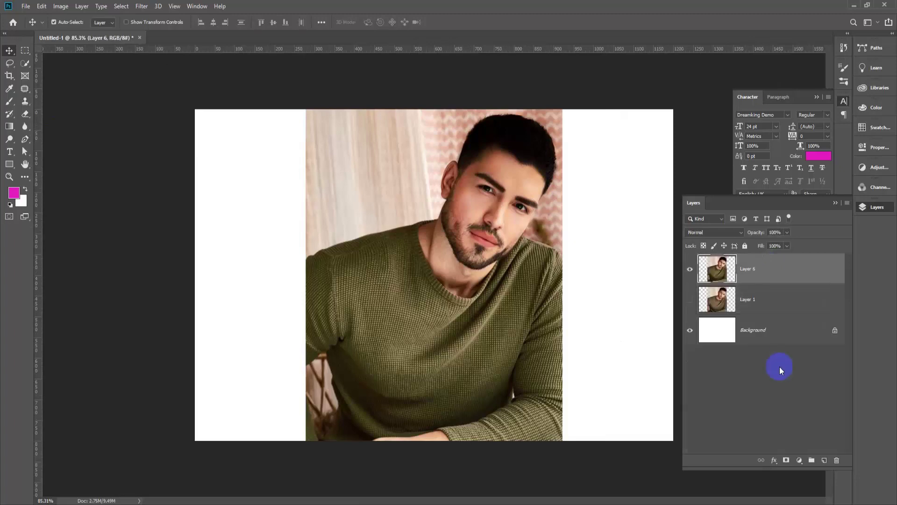
Apply Auto Tone to the merged photo layer and try Auto Color on it.
alt+scroll(527, 260, up, 2)
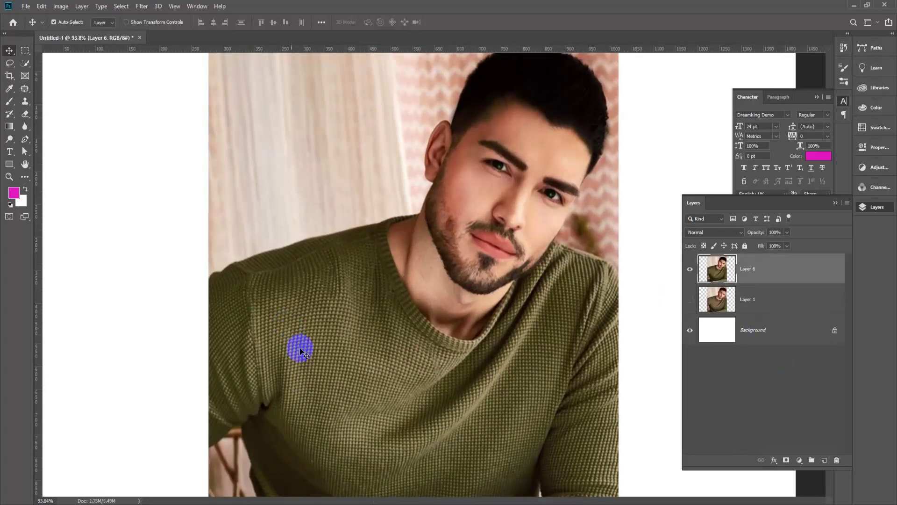
alt+scroll(420, 341, down, 2)
alt+scroll(467, 304, up, 1)
click(63, 6)
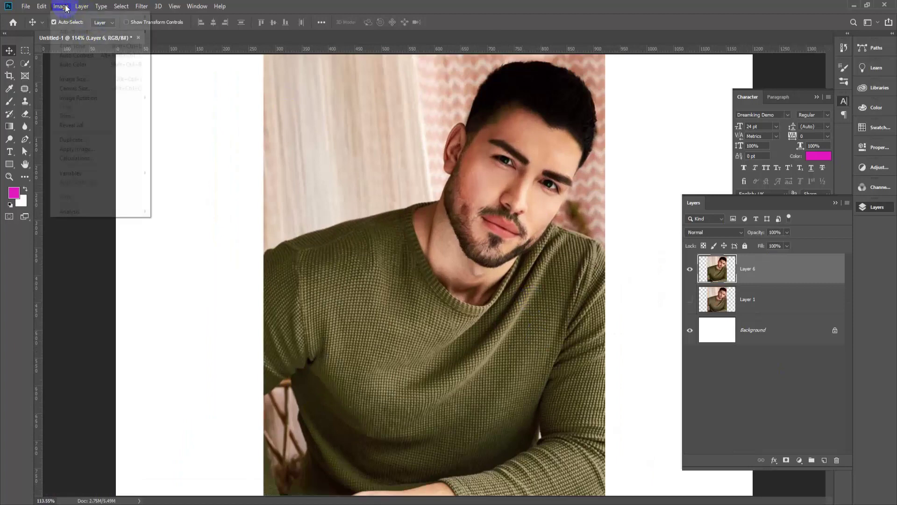
click(74, 46)
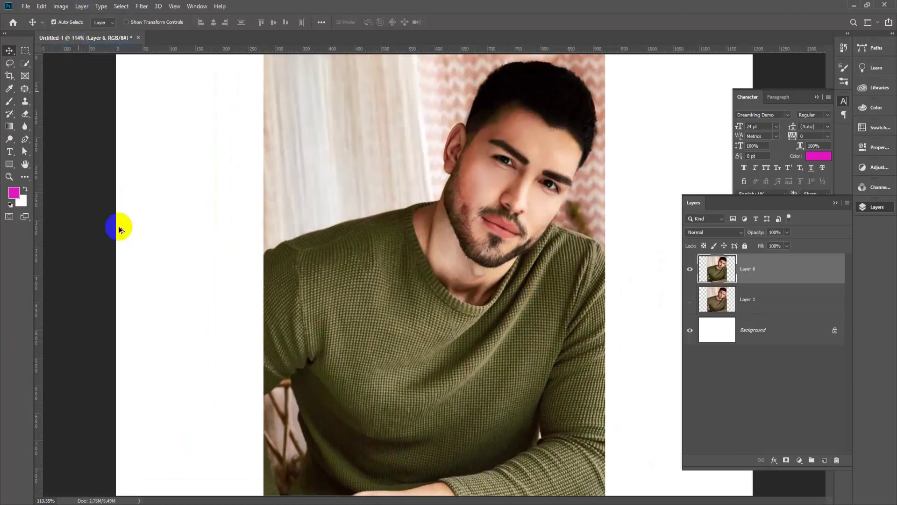
alt+scroll(430, 216, down, 2)
alt+scroll(517, 300, up, 2)
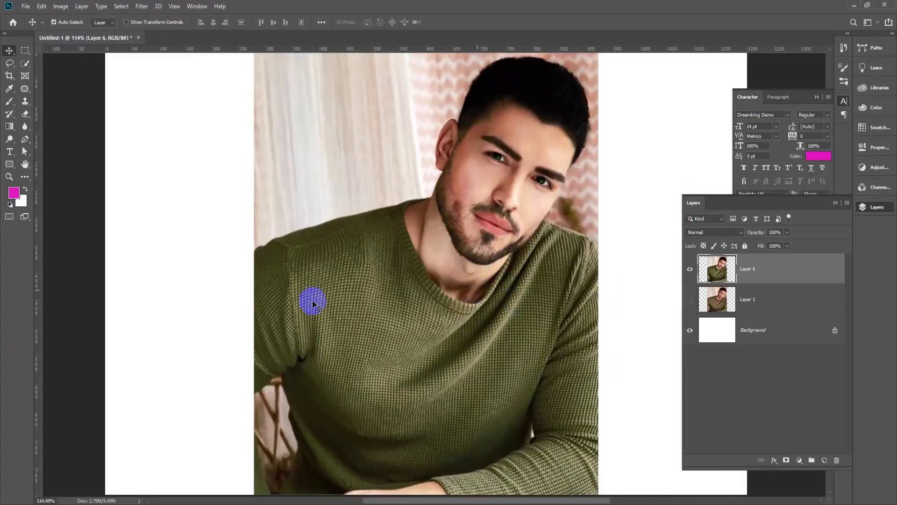
click(61, 6)
click(73, 65)
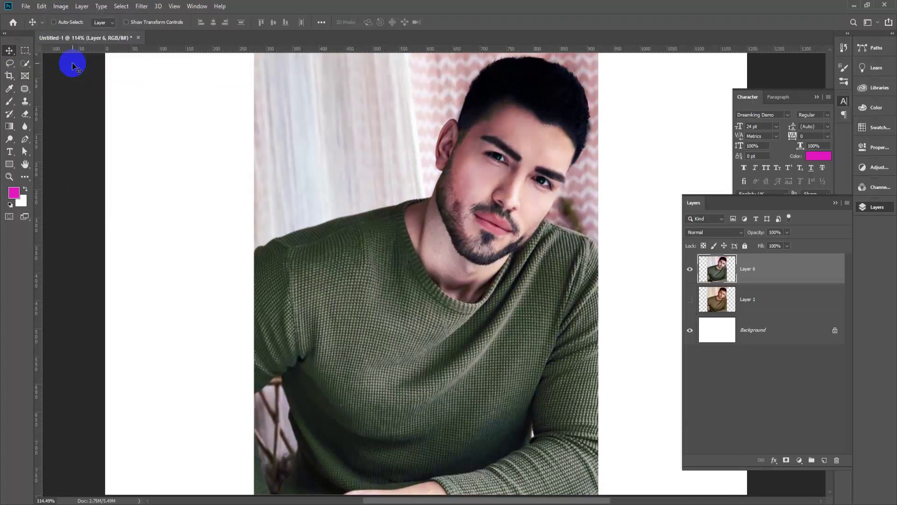
Apply a Levels adjustment to the merged photo with the black input at 19 and the white input at 232.
click(60, 7)
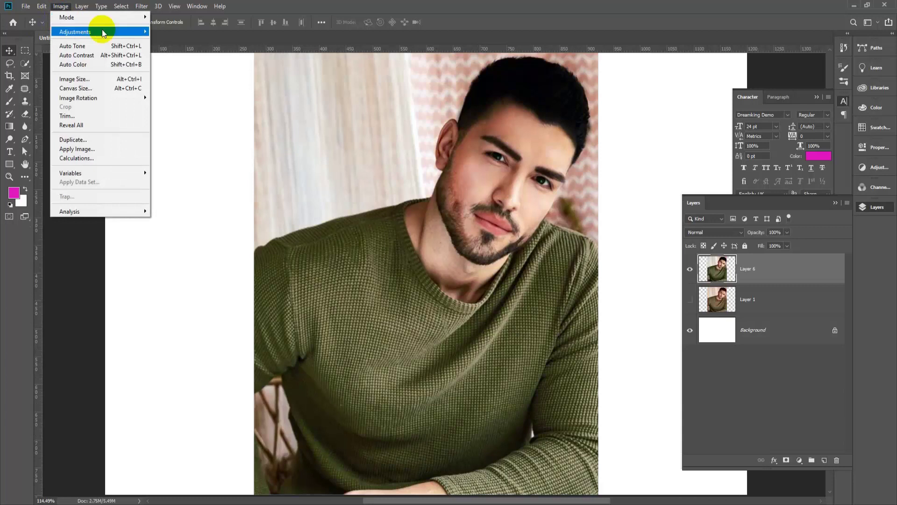
mouse_move(93, 31)
click(193, 43)
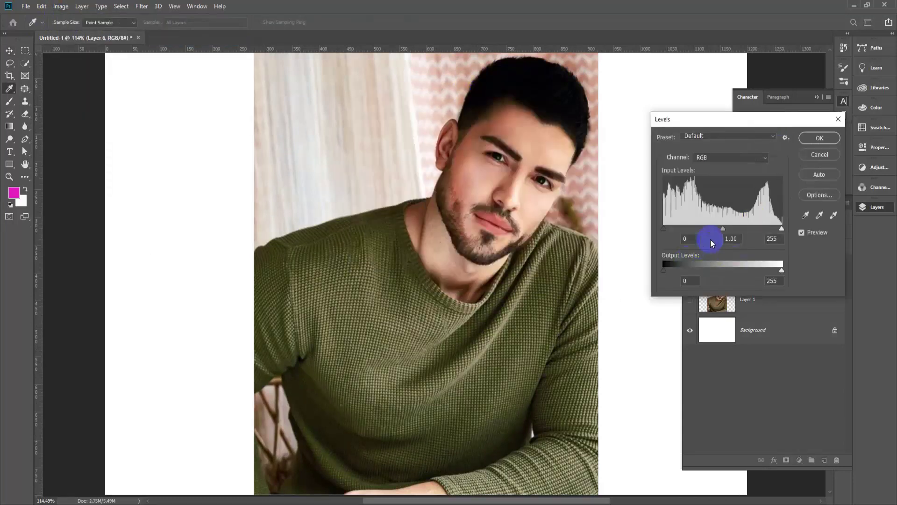
click(666, 271)
drag(667, 274, 645, 267)
mouse_move(669, 235)
mouse_down()
mouse_move(658, 230)
mouse_move(681, 231)
mouse_move(673, 231)
mouse_up()
drag(782, 228, 769, 231)
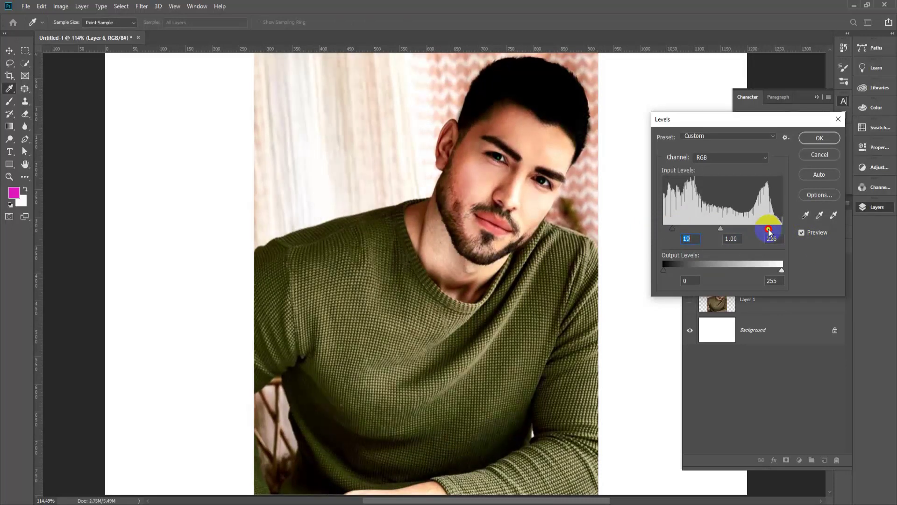
click(820, 137)
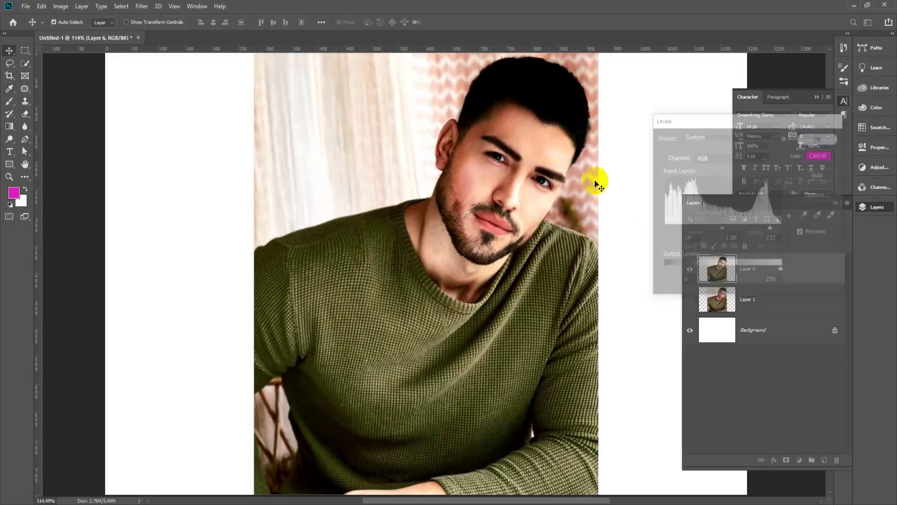
Apply a Brightness/Contrast adjustment to the merged photo with brightness -32 and contrast 2.
click(61, 6)
mouse_move(70, 31)
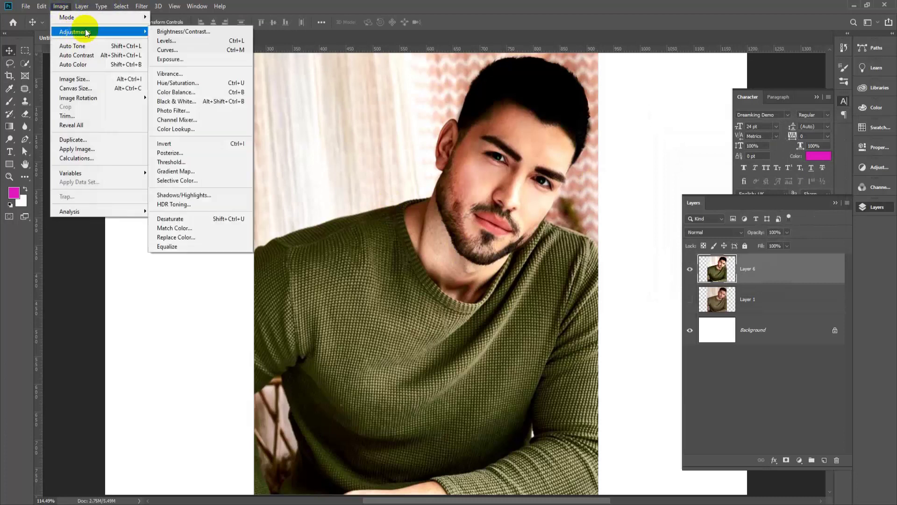
click(187, 31)
drag(457, 134, 689, 175)
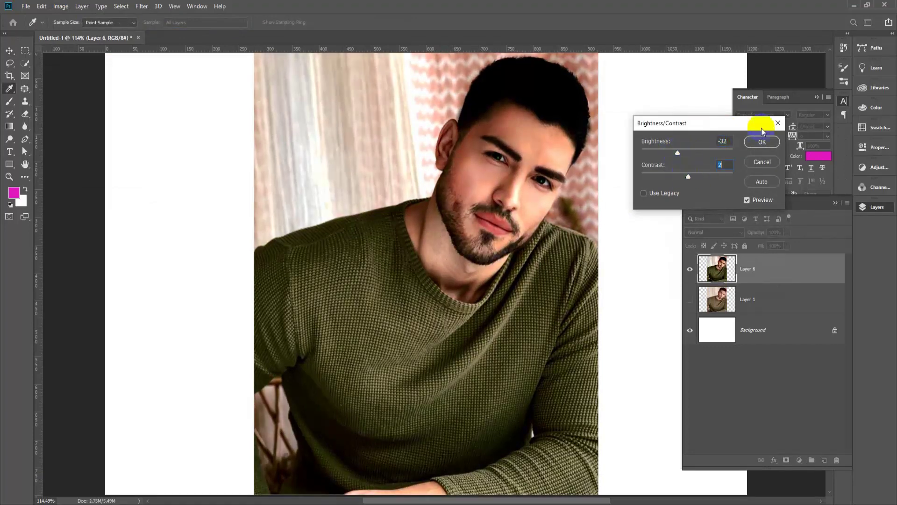
click(762, 142)
Move the retouched photo on Layer 6 toward the left edge of the canvas, clearing space beside it.
key(v)
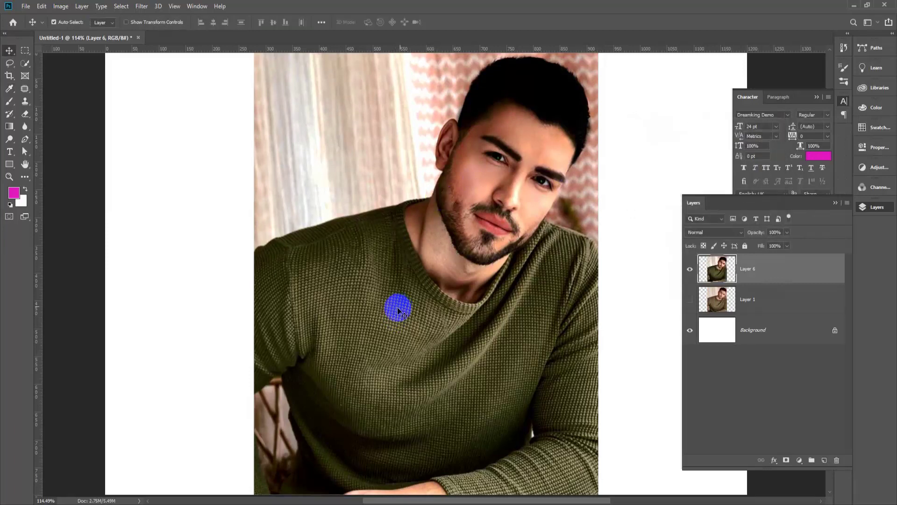
scroll(392, 322, down, 3)
drag(436, 281, 411, 267)
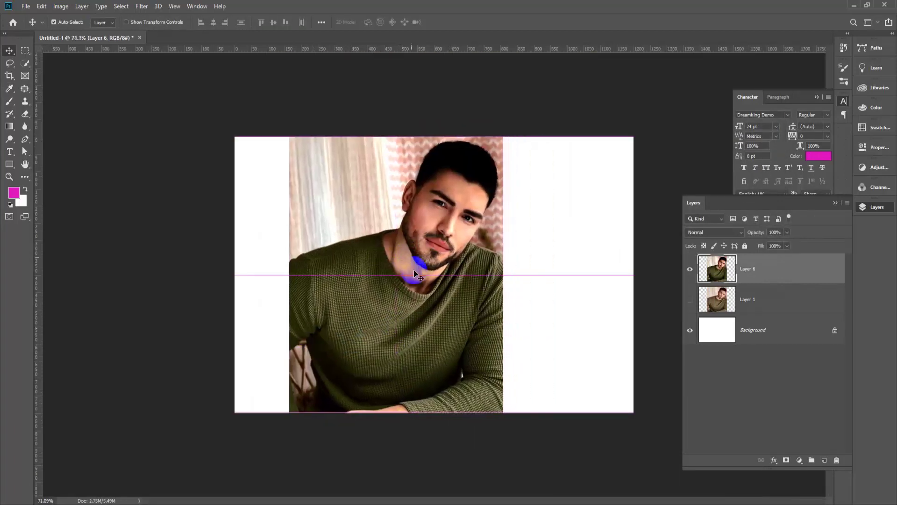
scroll(411, 266, up, 3)
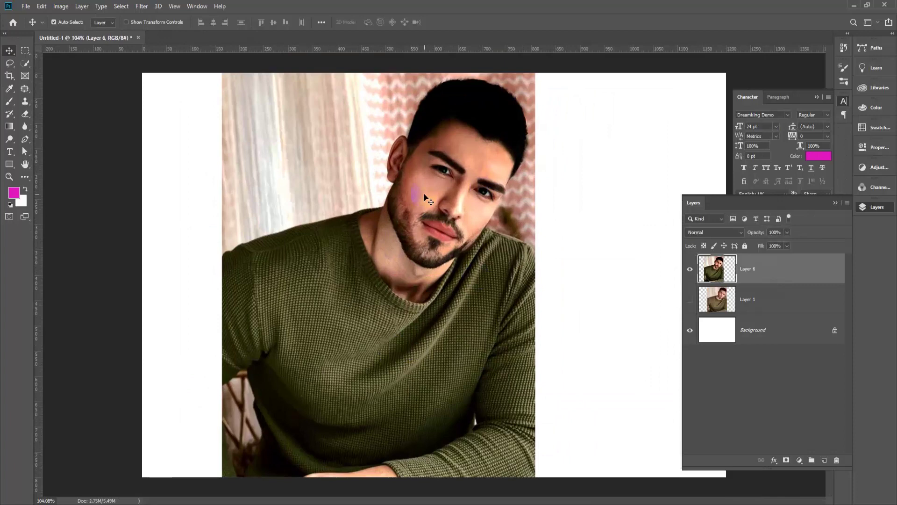
scroll(296, 290, down, 1)
scroll(411, 260, up, 2)
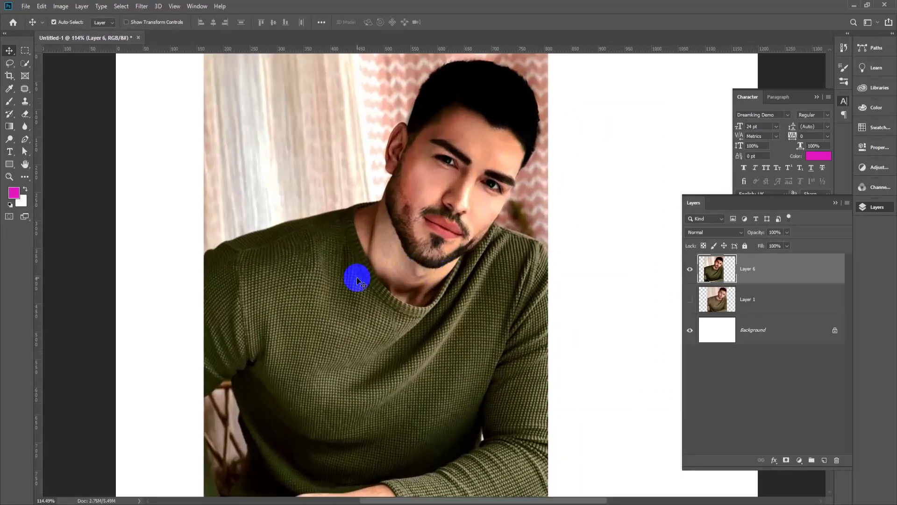
drag(358, 279, 285, 273)
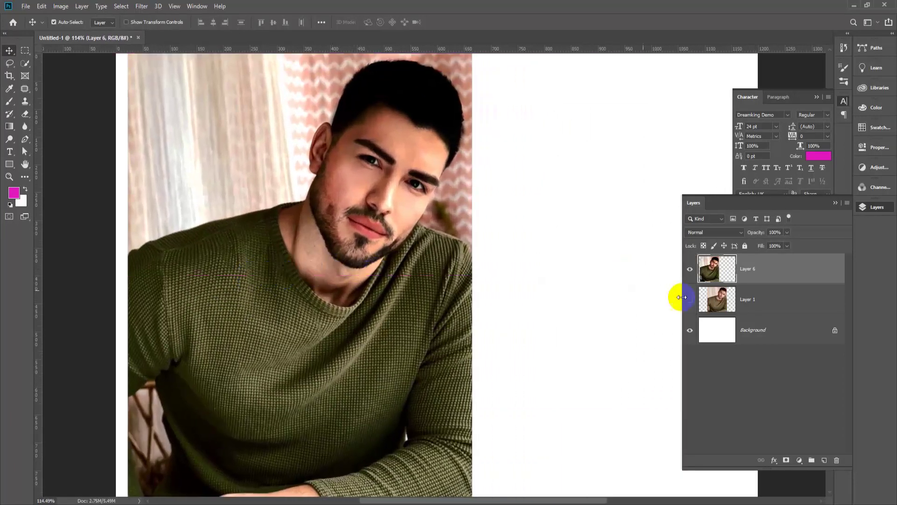
Show the original photo on Layer 1 and arrange both photos side by side, retouched on the left and original on the right.
click(690, 299)
click(715, 299)
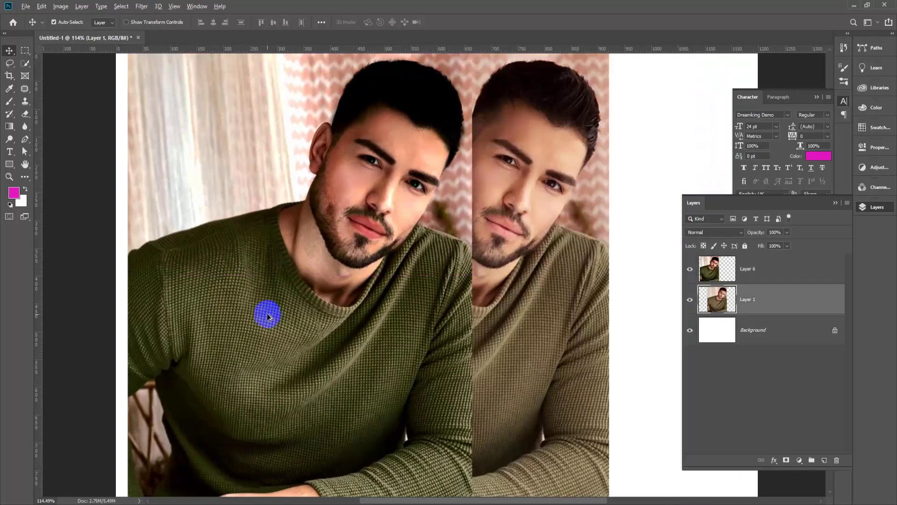
scroll(261, 296, down, 3)
scroll(475, 262, down, 3)
drag(488, 266, 568, 270)
drag(410, 270, 388, 275)
scroll(380, 310, up, 4)
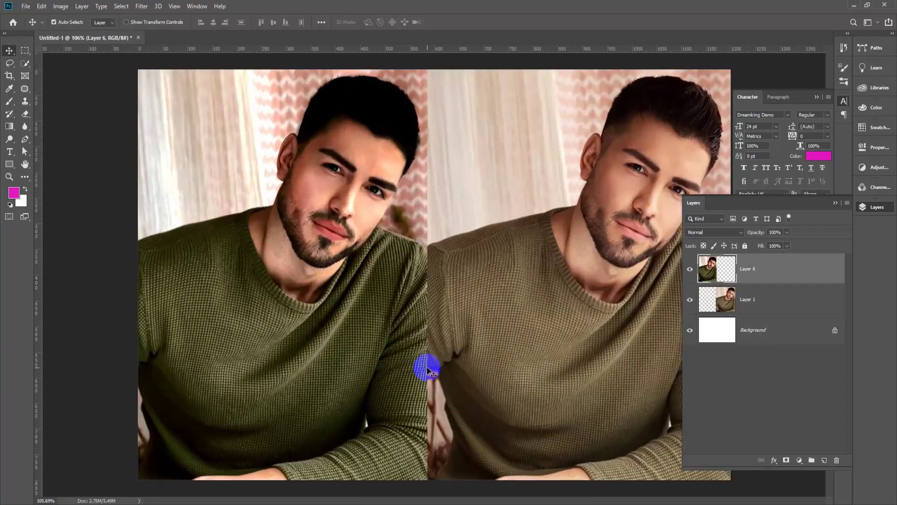
scroll(254, 335, down, 2)
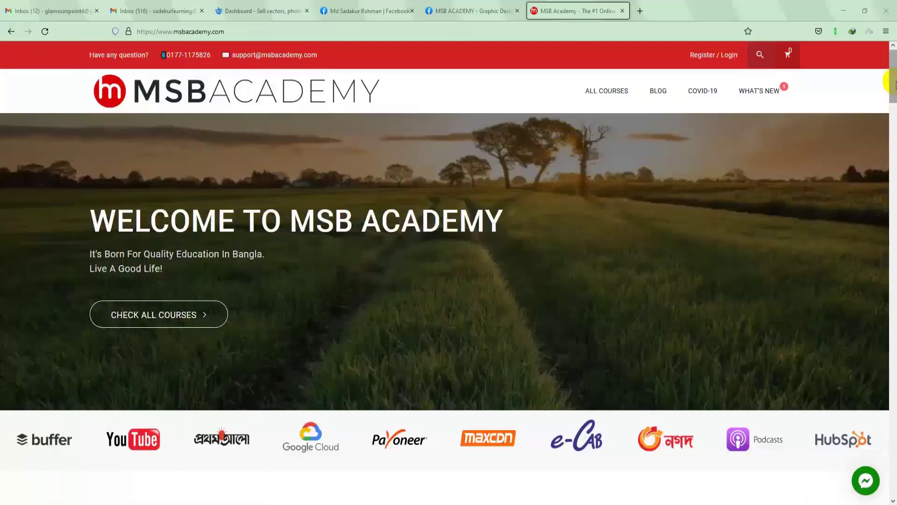
In the web browser, open MSB Academy's Graphic Design Mastery With Freelancing & Microstock course and look through its details and curriculum.
scroll(892, 102, down, 2)
drag(892, 101, 891, 227)
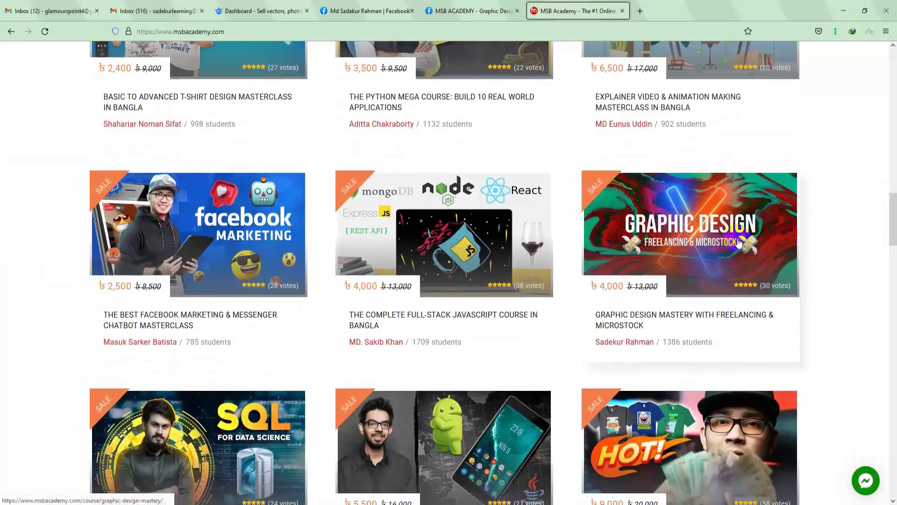
click(684, 242)
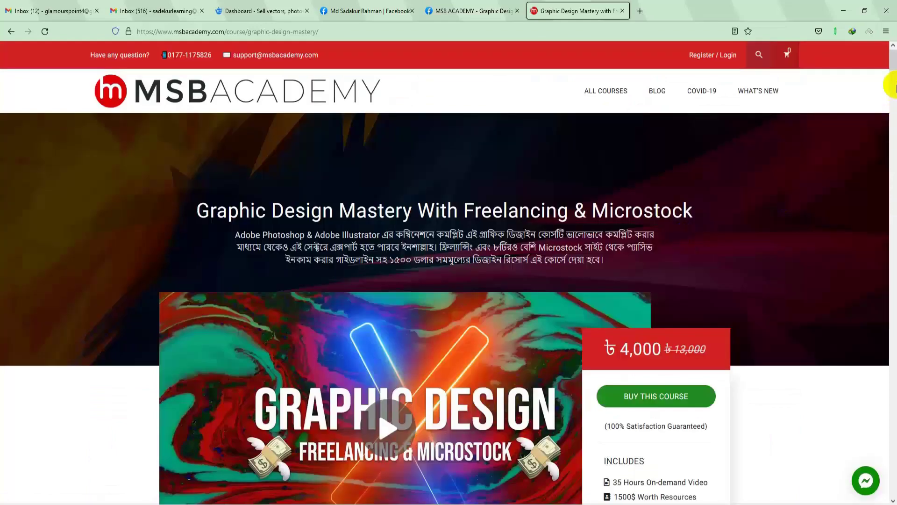
scroll(894, 87, down, 5)
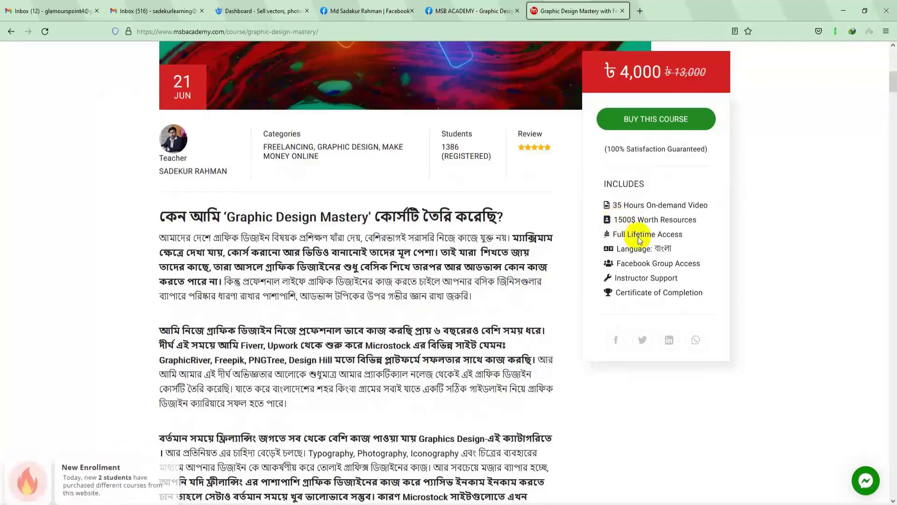
drag(894, 87, 894, 244)
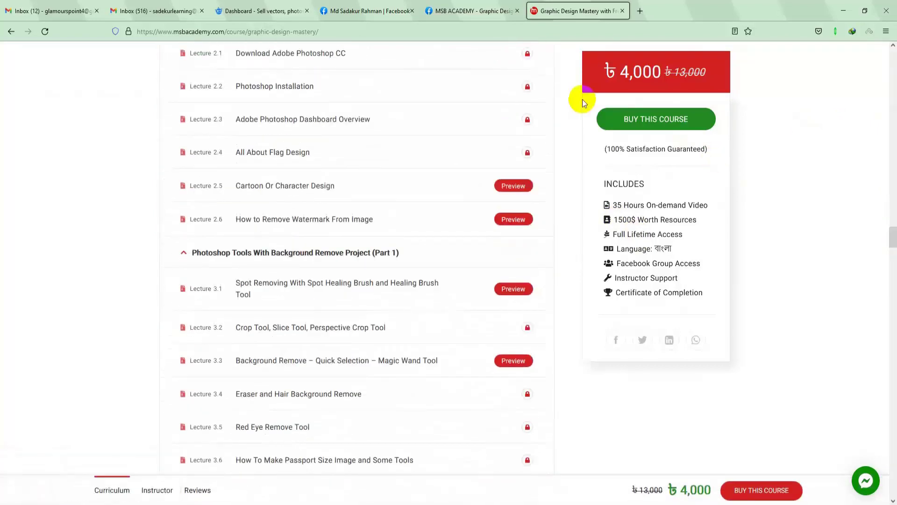
Look through the designs posted in the MSB Academy Facebook group and return to the Graphic Design Mastery course page's purchase option.
click(470, 10)
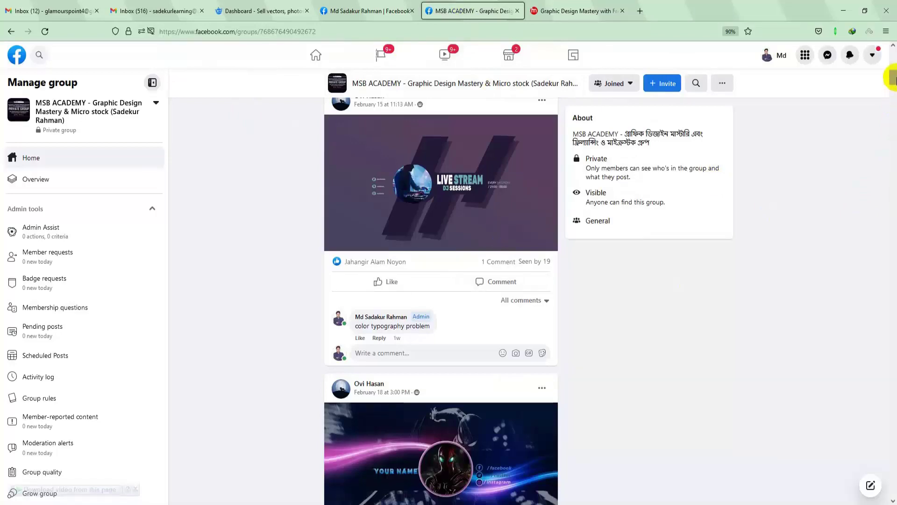
drag(893, 80, 894, 211)
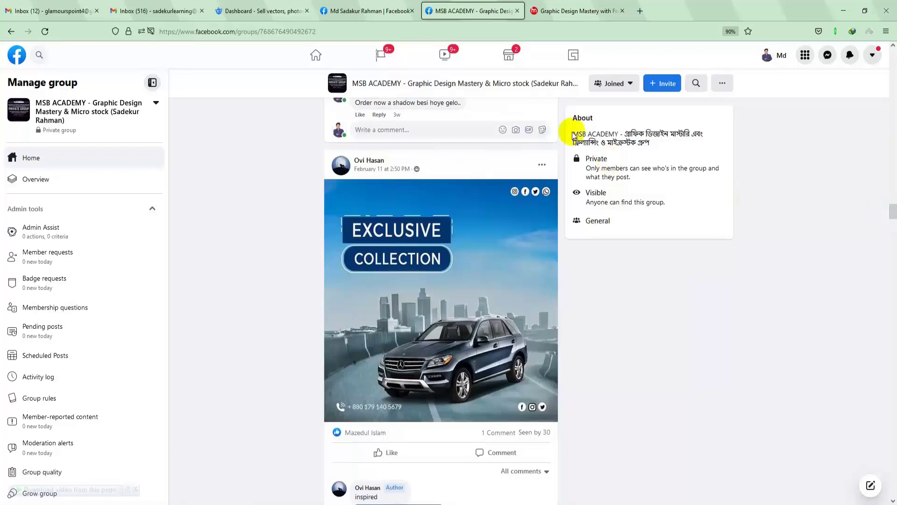
click(577, 11)
click(711, 121)
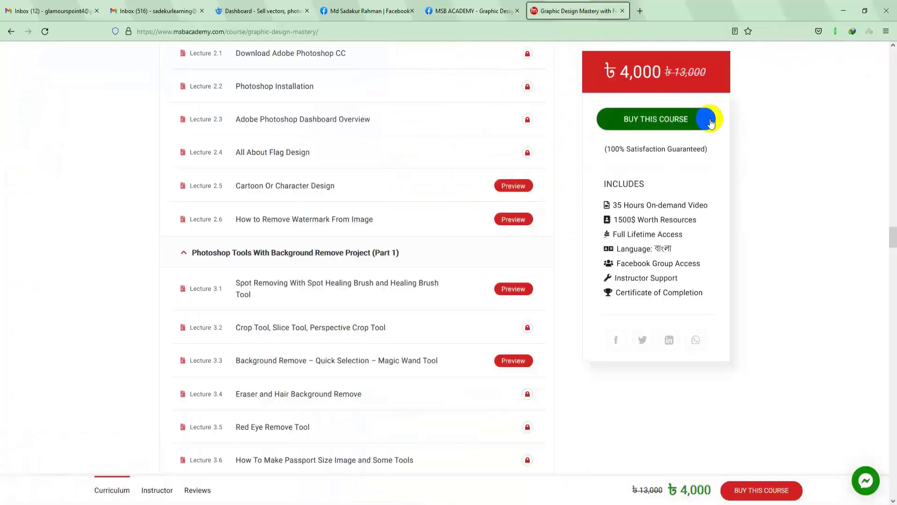